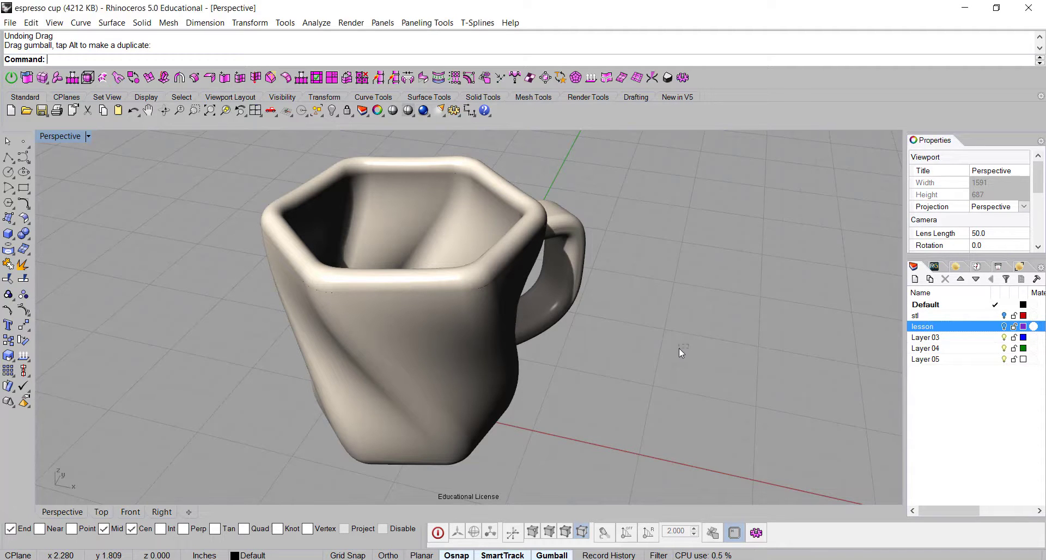
# Orbit the cup to show its handle, then scroll the Shapeways Materials page and open the Porcelain card
pyautogui.moveTo(680, 350); pyautogui.dragTo(654, 356, button='right')
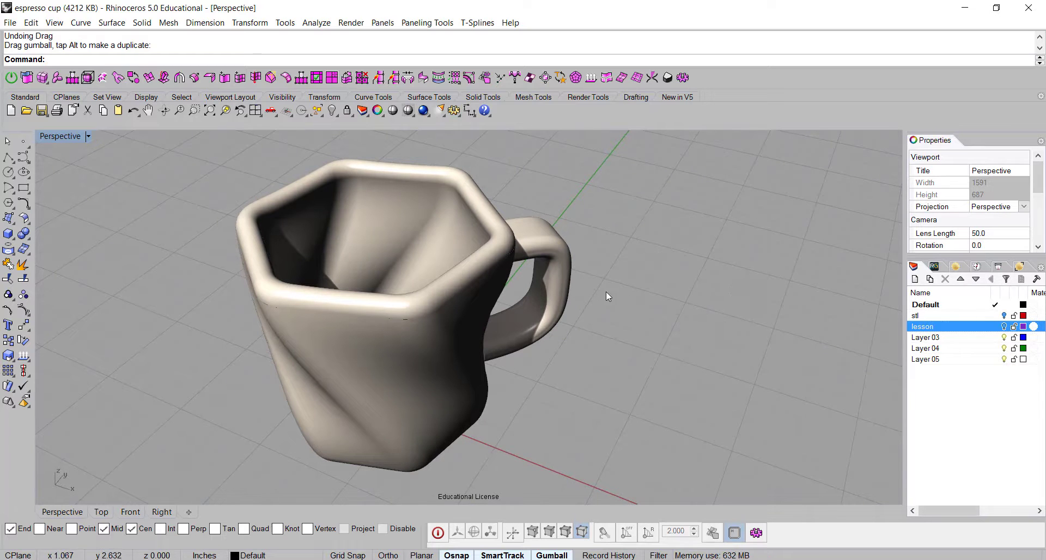
pyautogui.moveTo(637, 320)
pyautogui.mouseDown(button='right')
pyautogui.moveTo(616, 297)
pyautogui.moveTo(586, 307)
pyautogui.moveTo(626, 323)
pyautogui.mouseUp(button='right')
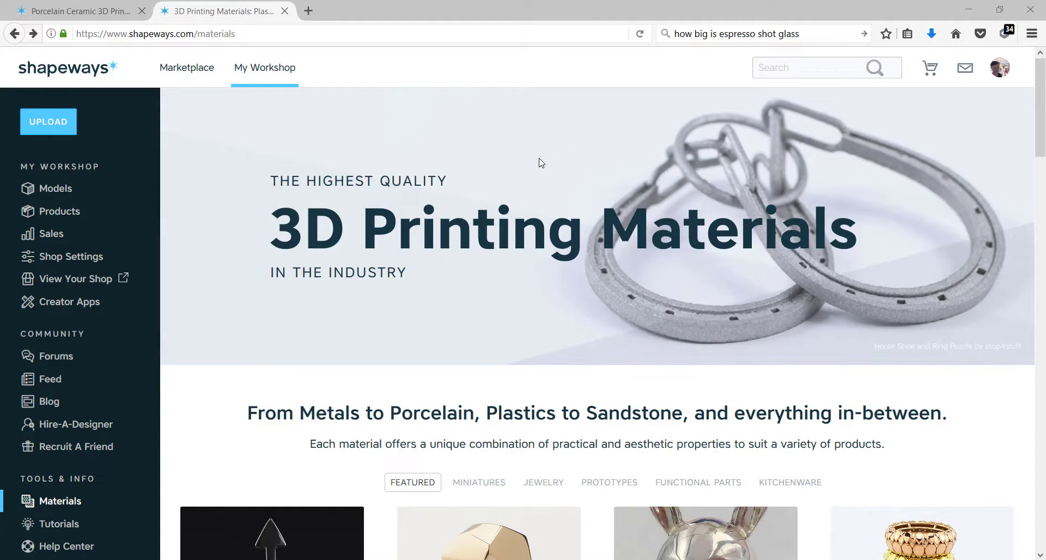
pyautogui.scroll(-2, 541, 163)
pyautogui.scroll(2, 541, 163)
pyautogui.scroll(-1, 541, 163)
pyautogui.scroll(-6, 540, 163)
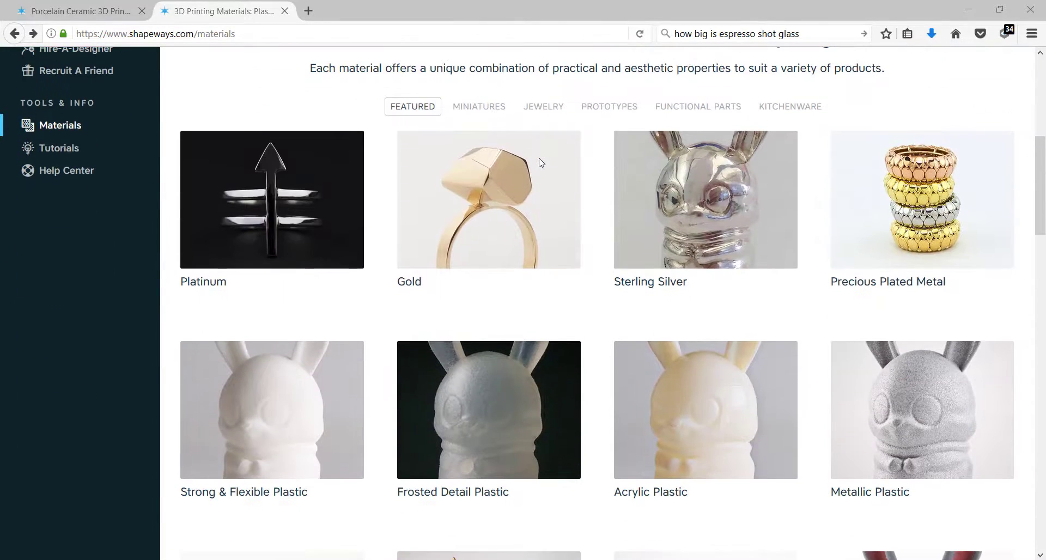
pyautogui.scroll(-3, 541, 163)
pyautogui.scroll(-3, 541, 162)
pyautogui.scroll(-3, 541, 162)
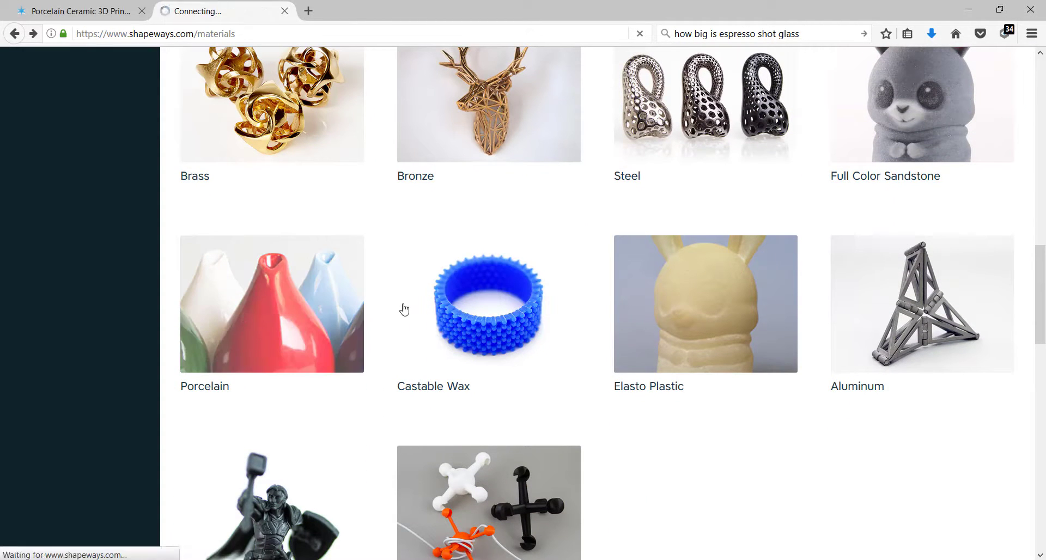
pyautogui.click(399, 309)
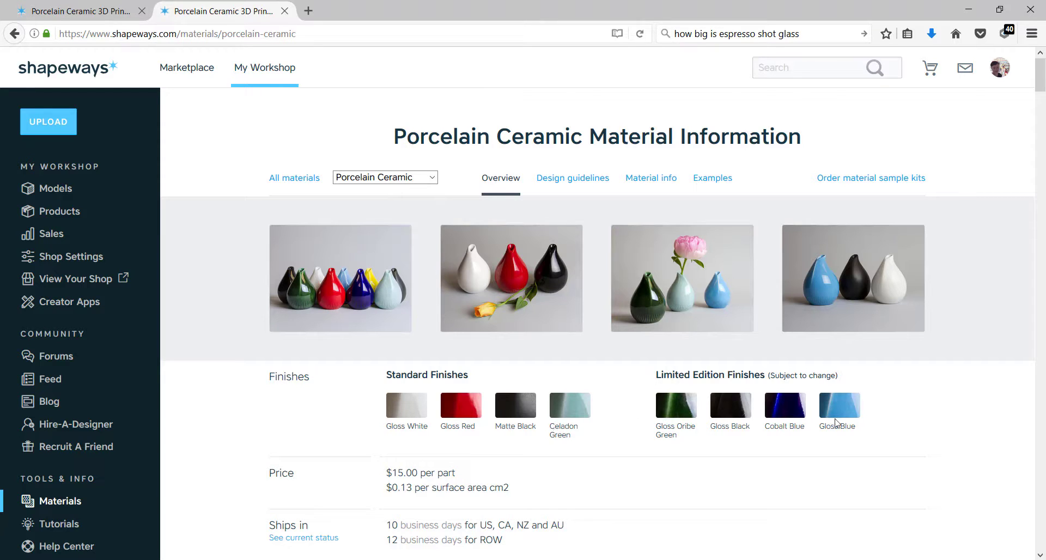
pyautogui.scroll(-3, 540, 433)
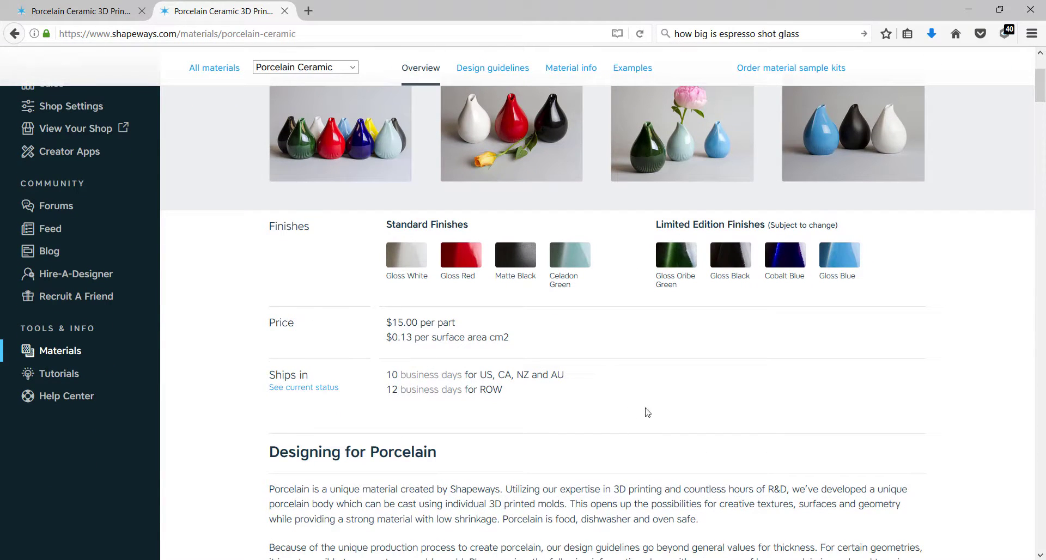
pyautogui.scroll(-7, 625, 406)
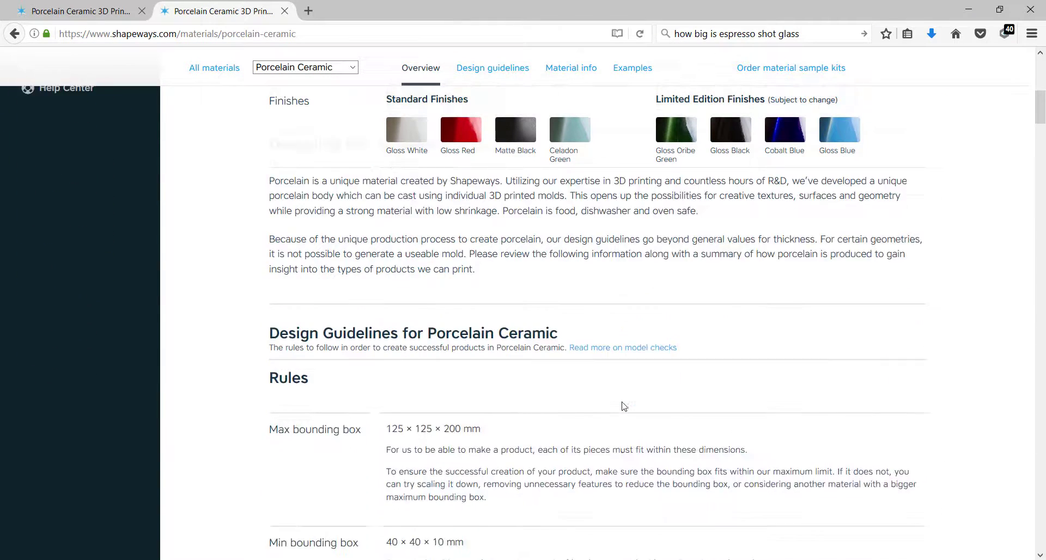
pyautogui.scroll(-3, 622, 402)
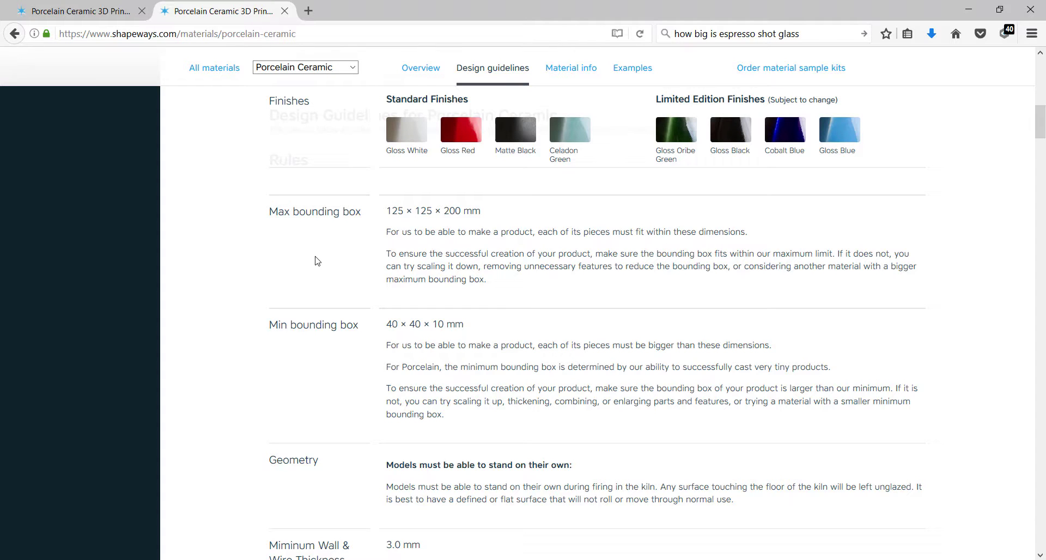
pyautogui.scroll(-2, 318, 260)
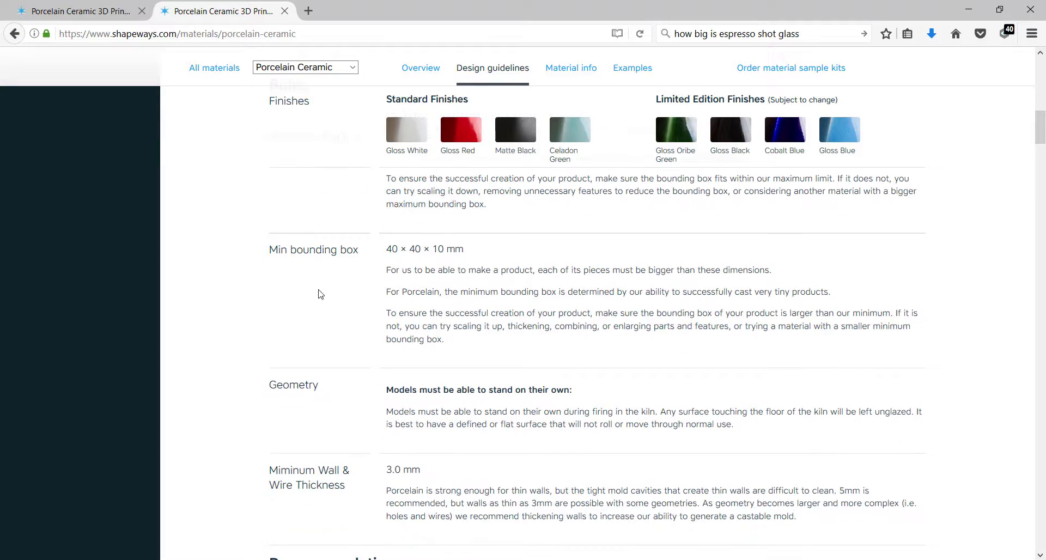
pyautogui.scroll(-4, 319, 314)
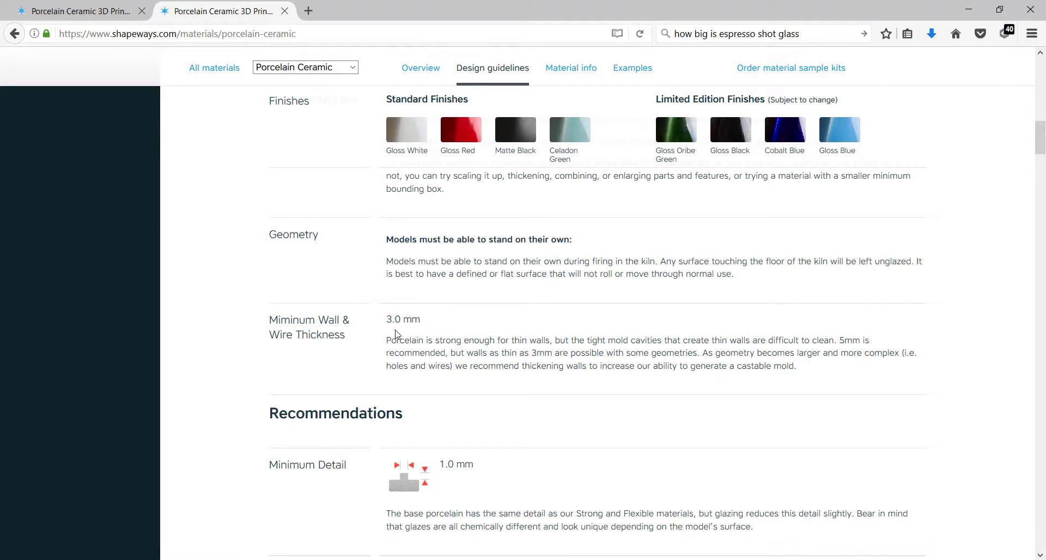
pyautogui.scroll(-8, 396, 333)
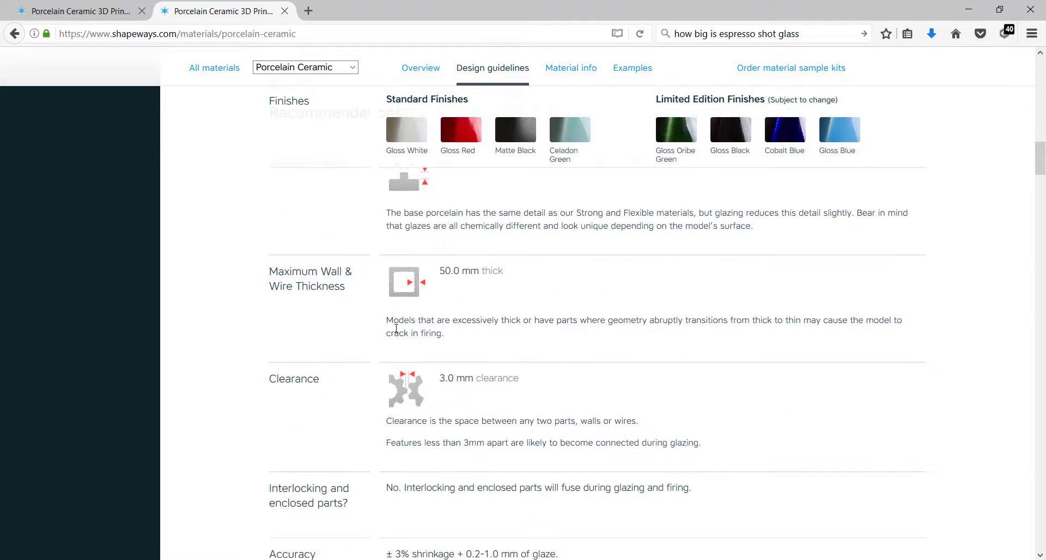
pyautogui.scroll(-4, 403, 315)
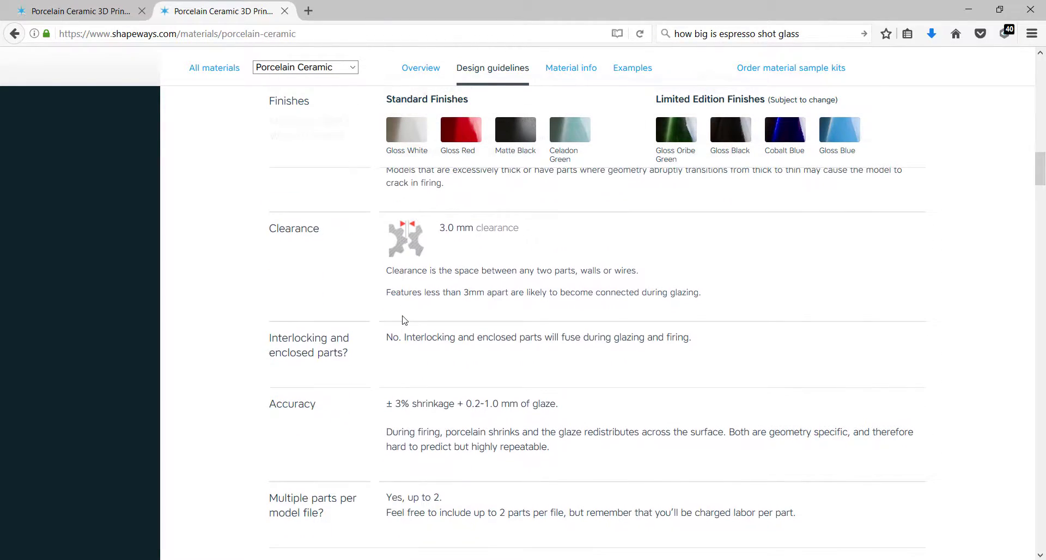
pyautogui.scroll(-2, 403, 320)
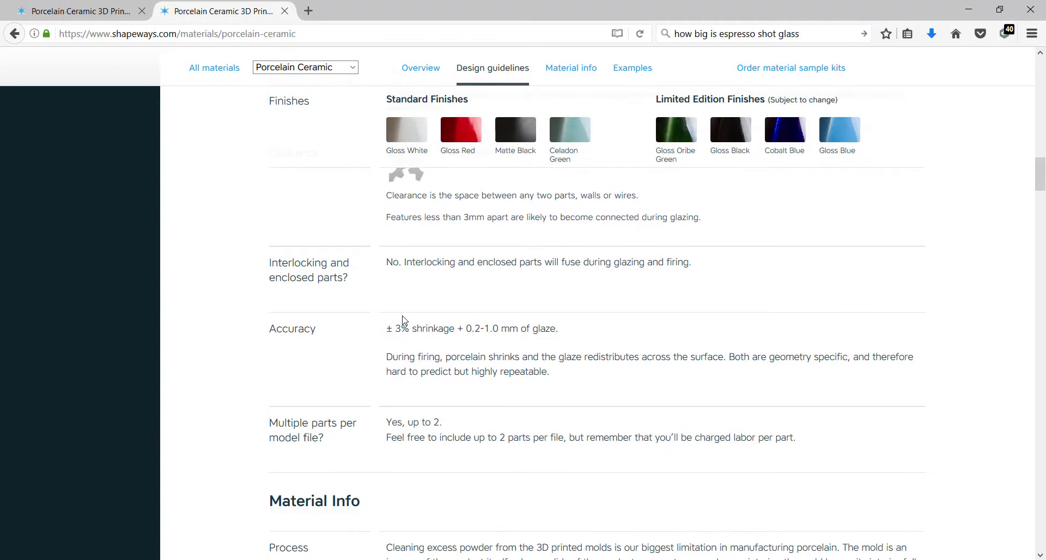
pyautogui.scroll(-8, 403, 319)
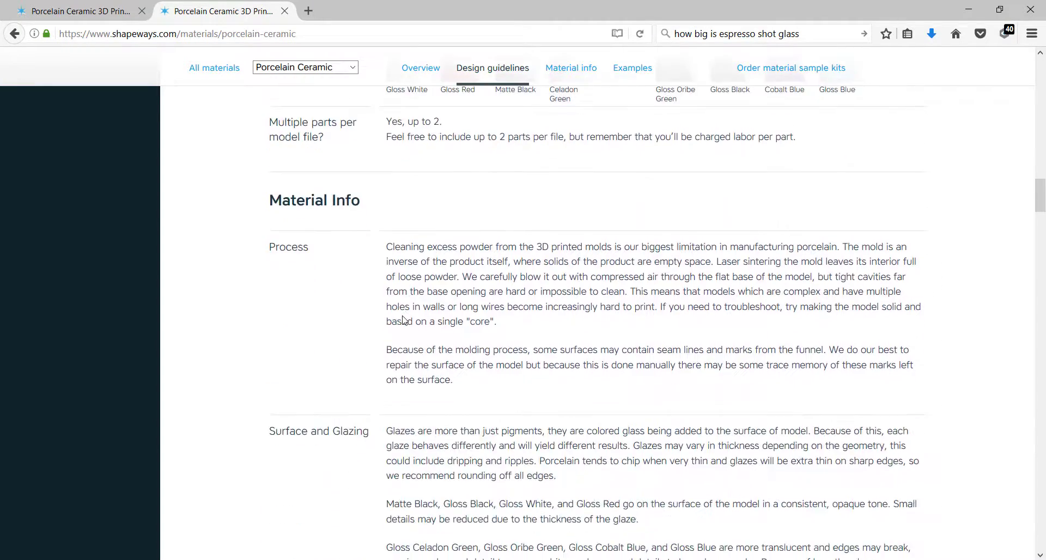
pyautogui.scroll(-8, 403, 320)
pyautogui.scroll(-8, 404, 320)
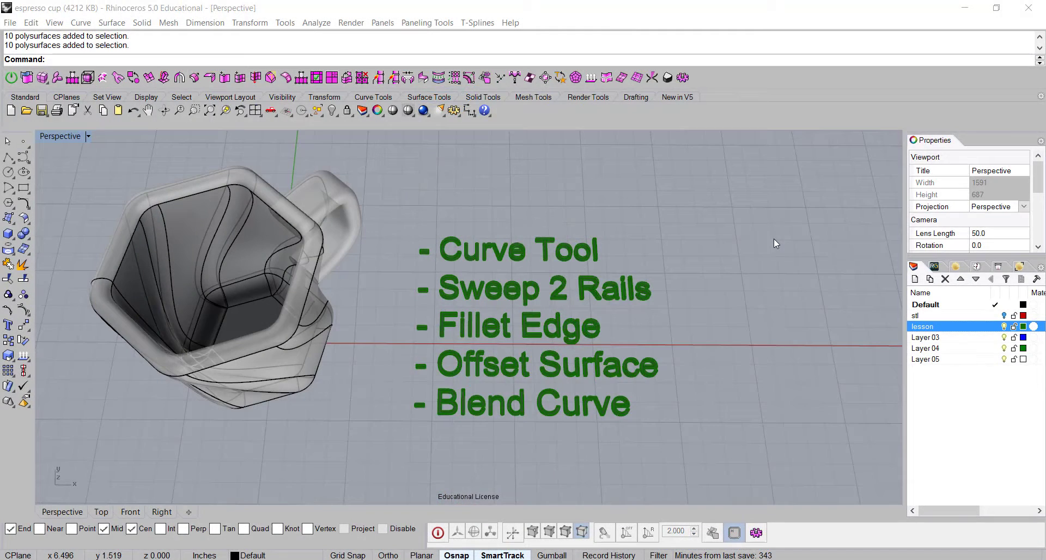
# Select the Curve Tool, Sweep 2 Rails and Offset Surface text labels beside the cup
pyautogui.moveTo(747, 277)
pyautogui.mouseDown(button='right')
pyautogui.moveTo(747, 244)
pyautogui.moveTo(748, 287)
pyautogui.mouseUp(button='right')
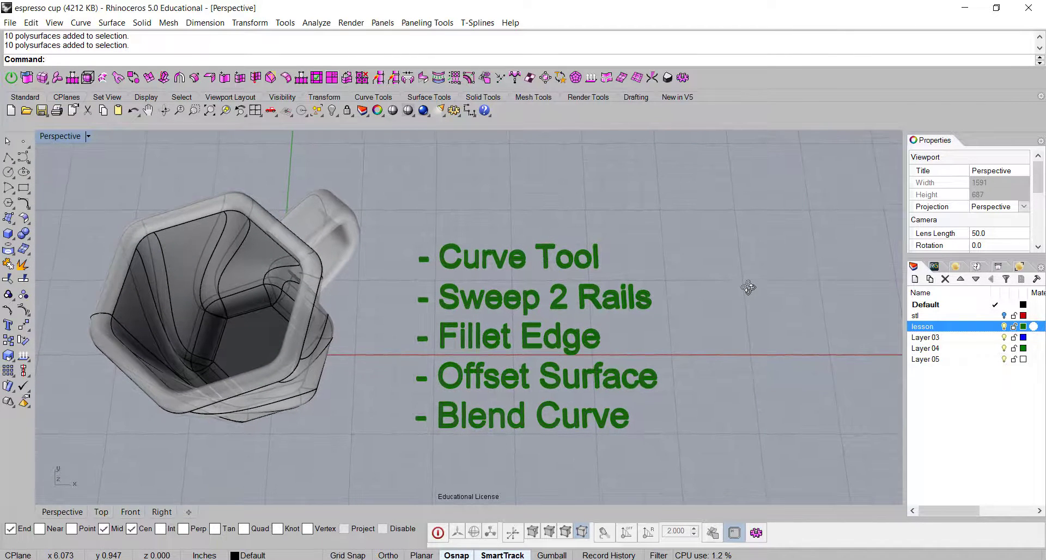
pyautogui.click(596, 255)
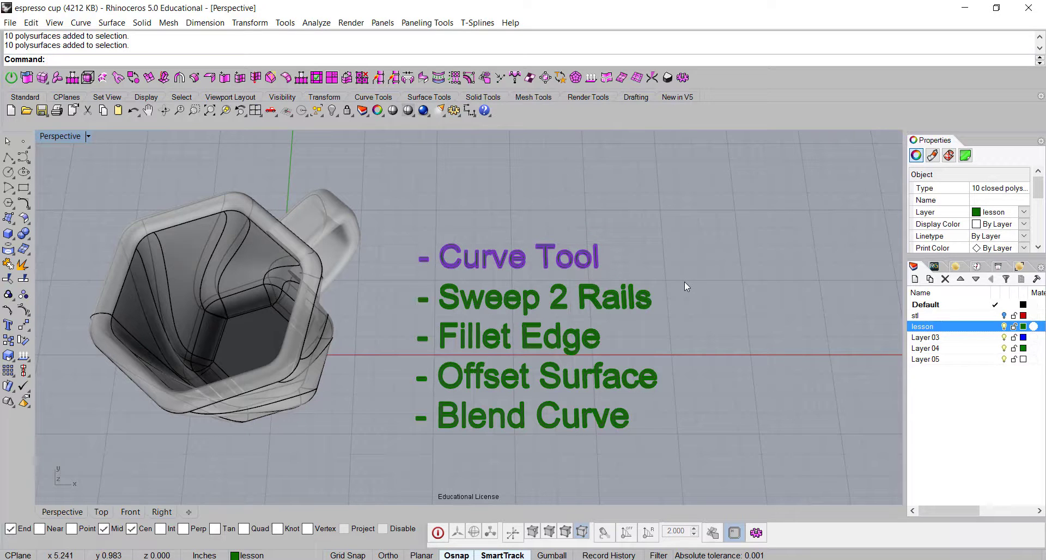
pyautogui.click(647, 304)
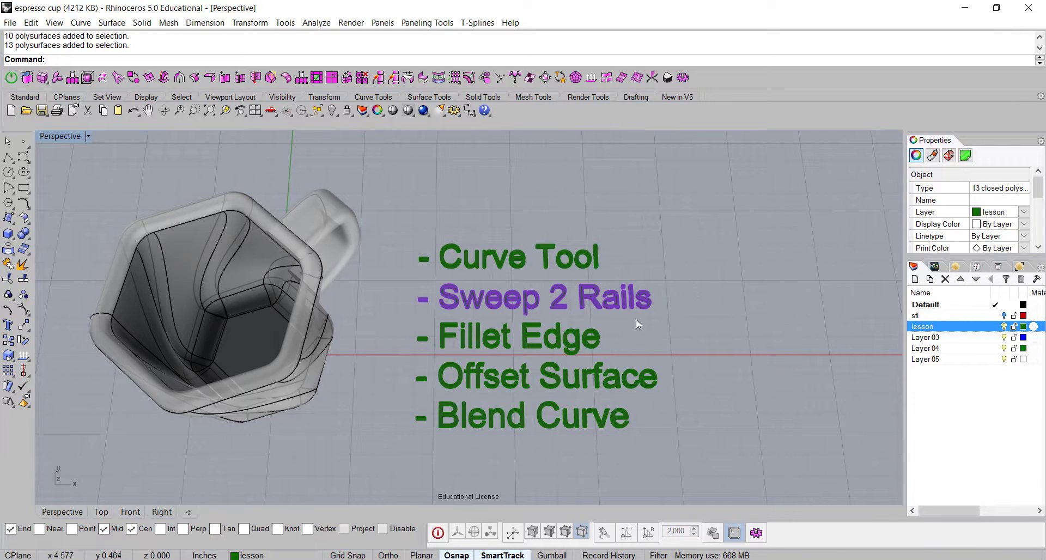
pyautogui.click(591, 345)
pyautogui.moveTo(663, 340); pyautogui.dragTo(665, 330, button='right')
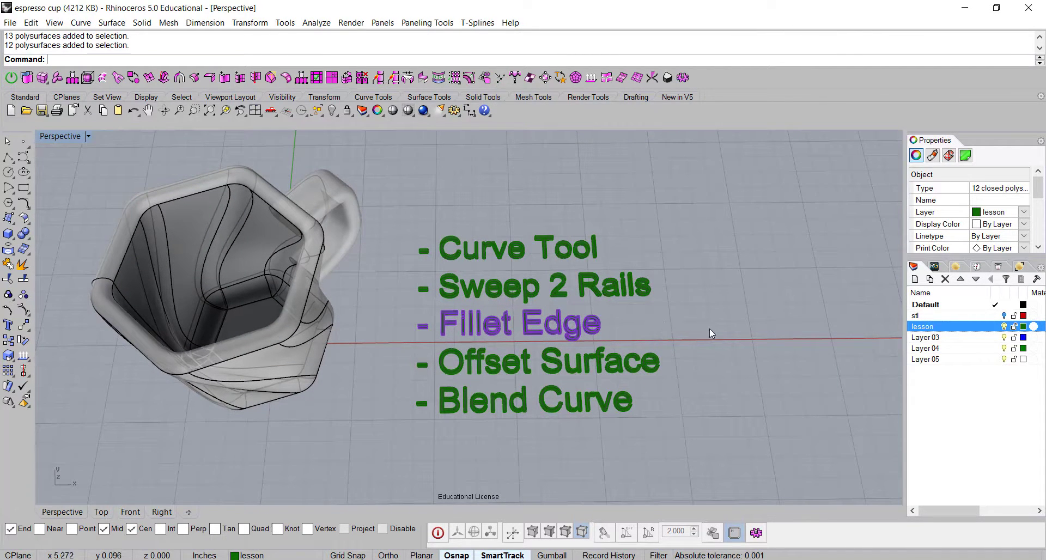
pyautogui.click(684, 357)
pyautogui.click(648, 369)
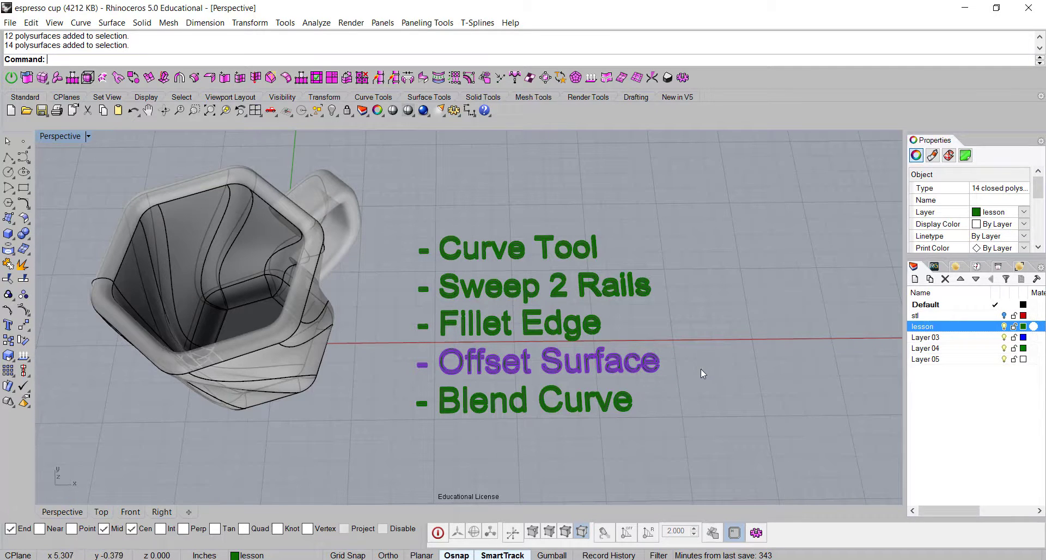
pyautogui.click(621, 412)
pyautogui.click(691, 417)
pyautogui.moveTo(692, 417)
pyautogui.mouseDown(button='right')
pyautogui.moveTo(689, 399)
pyautogui.moveTo(679, 416)
pyautogui.moveTo(656, 402)
pyautogui.moveTo(700, 412)
pyautogui.mouseUp(button='right')
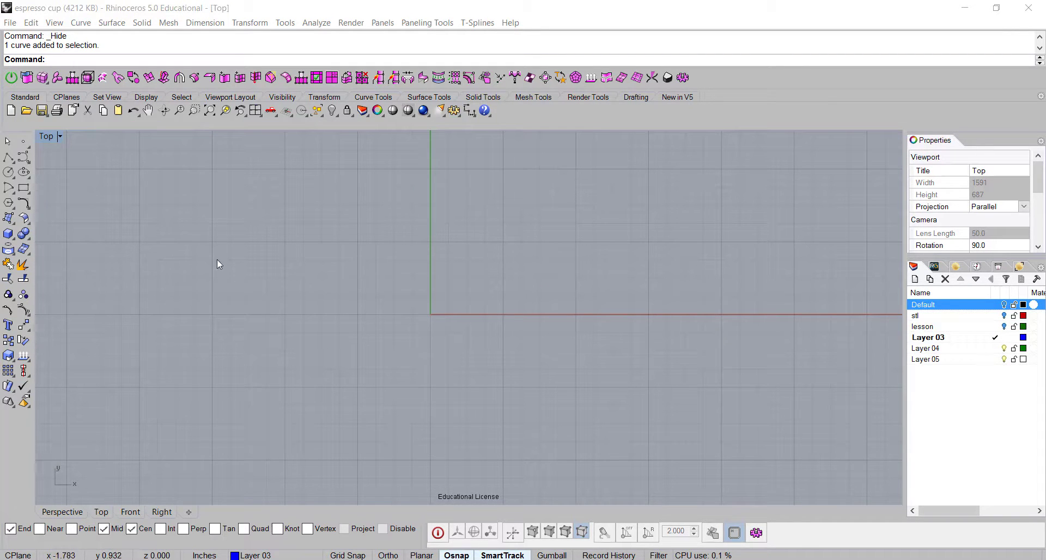
# Draw a hexagon centred at origin 0 with an Ortho-constrained corner about 0.78 in out
pyautogui.click(9, 204)
pyautogui.click(9, 205)
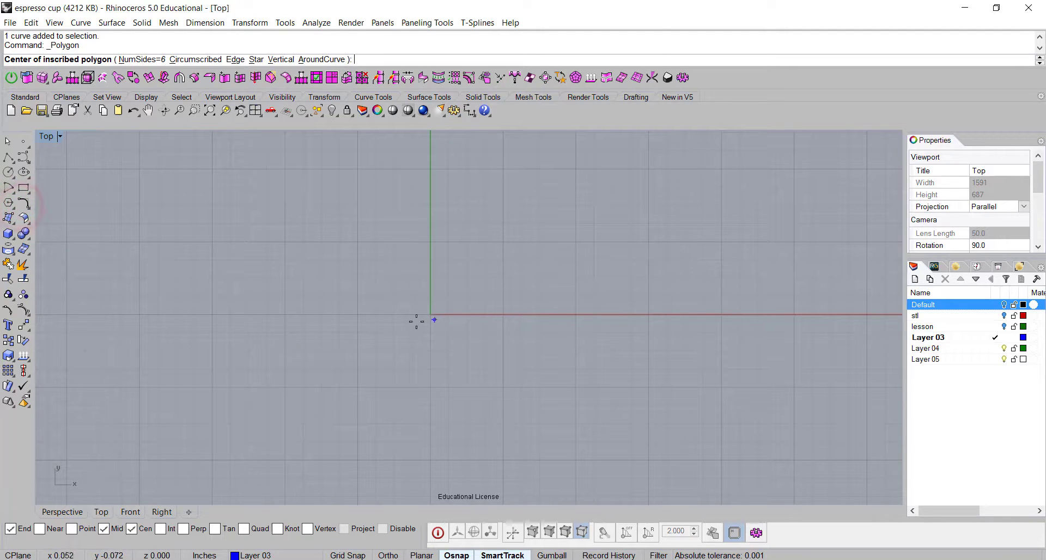
pyautogui.write('0')
pyautogui.press('Return')
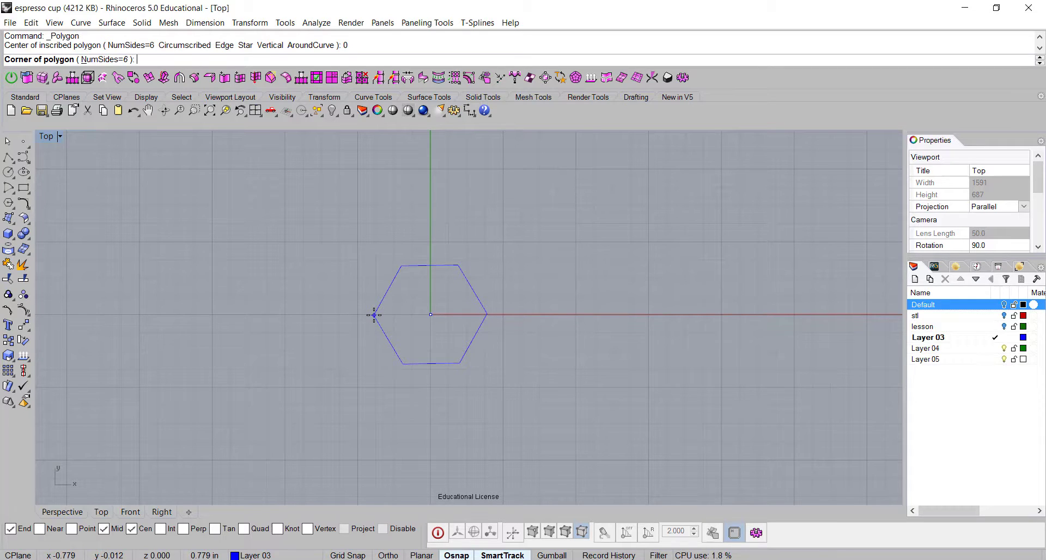
pyautogui.press('F8')
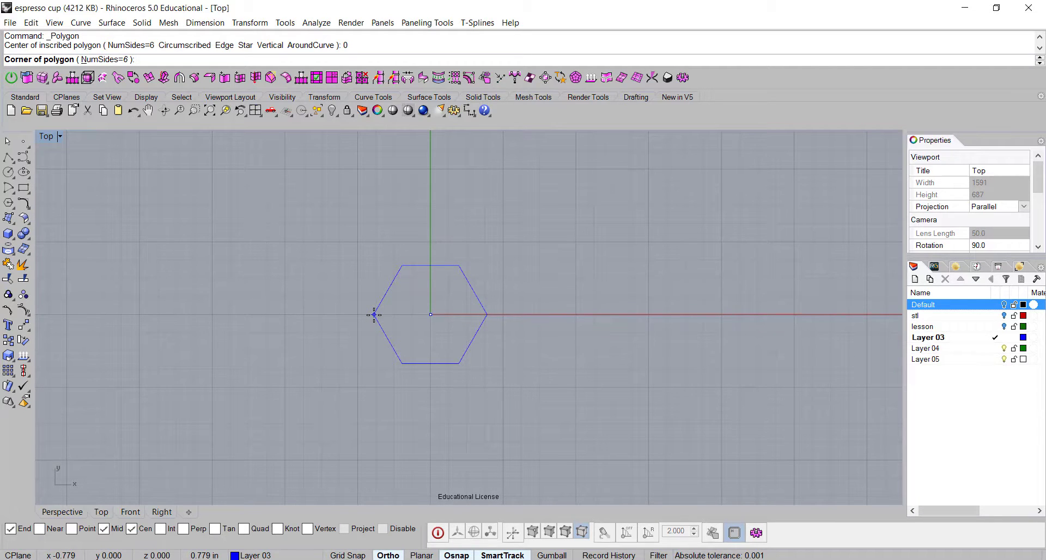
pyautogui.click(374, 315)
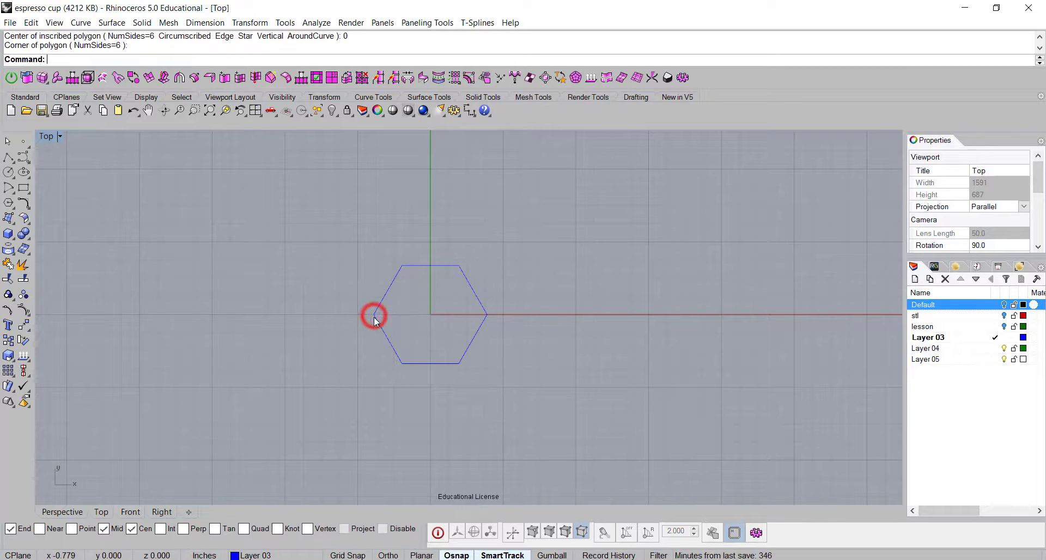
# Draw a second, larger concentric hexagon at the origin, about 1.26 in to its corner
pyautogui.press('Return')
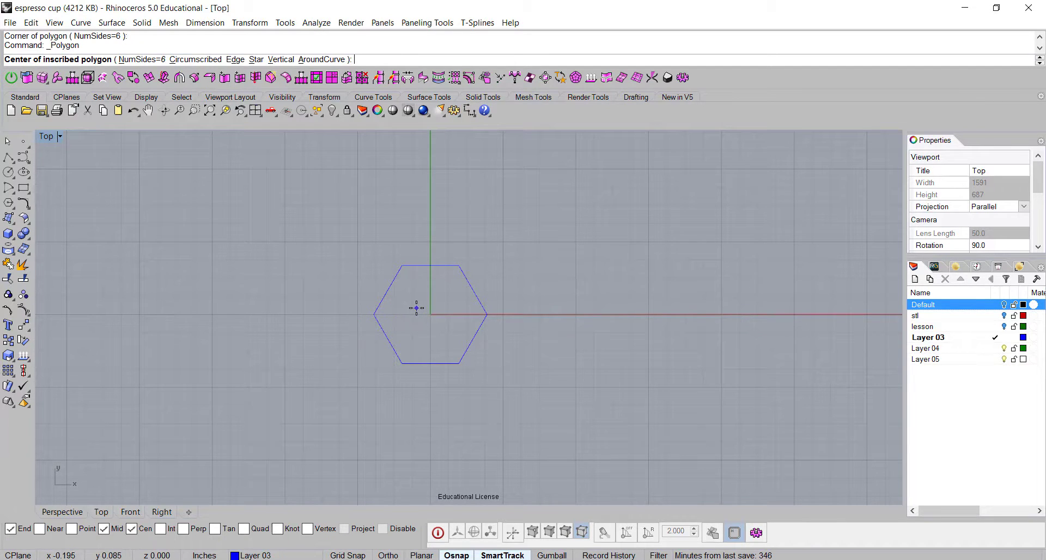
pyautogui.write('0')
pyautogui.press('Return')
pyautogui.press('F8')
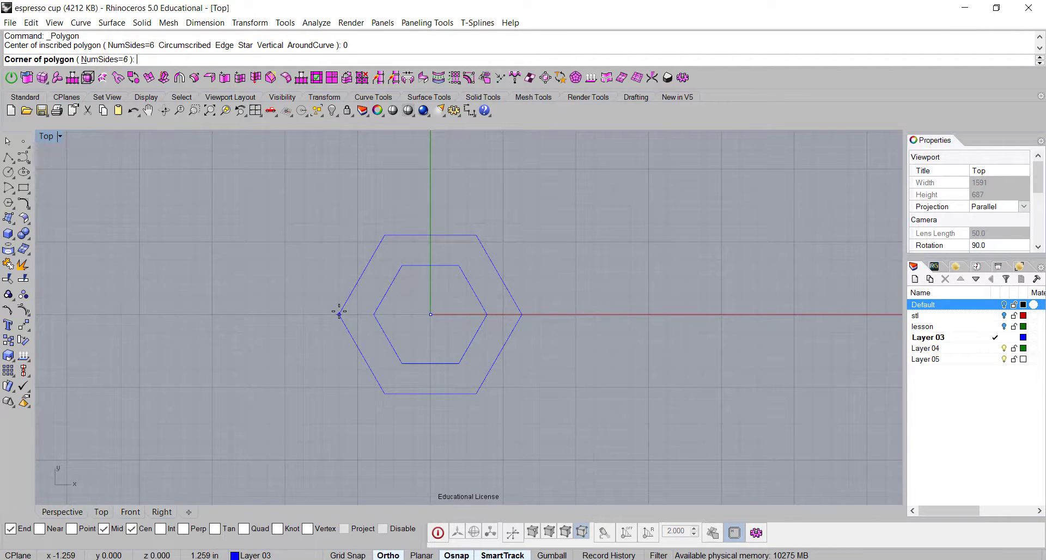
pyautogui.click(339, 312)
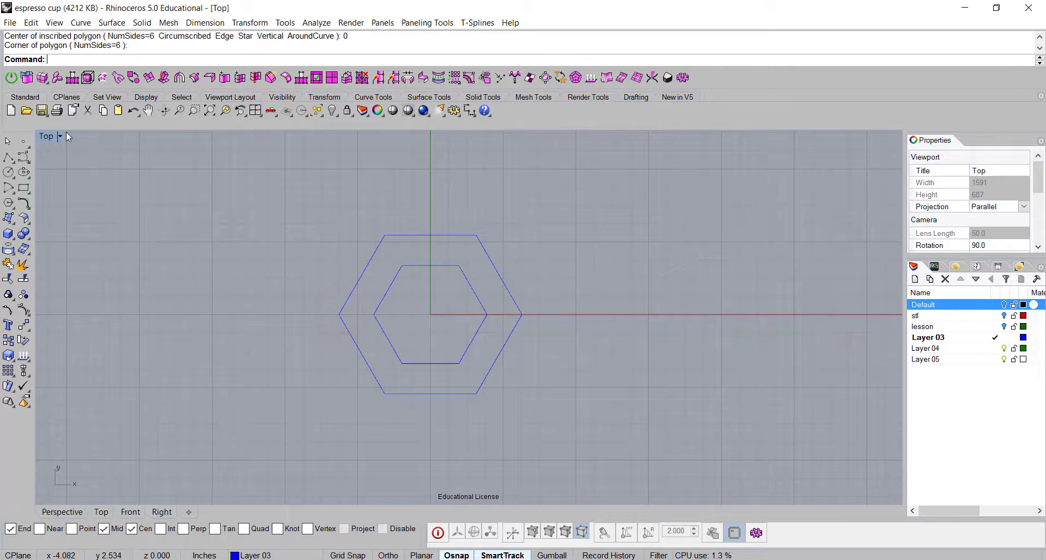
# In Perspective, move the larger hexagon 3 units straight up using the Gumball Z arrow
pyautogui.click(44, 136)
pyautogui.doubleClick(44, 137)
pyautogui.doubleClick(499, 139)
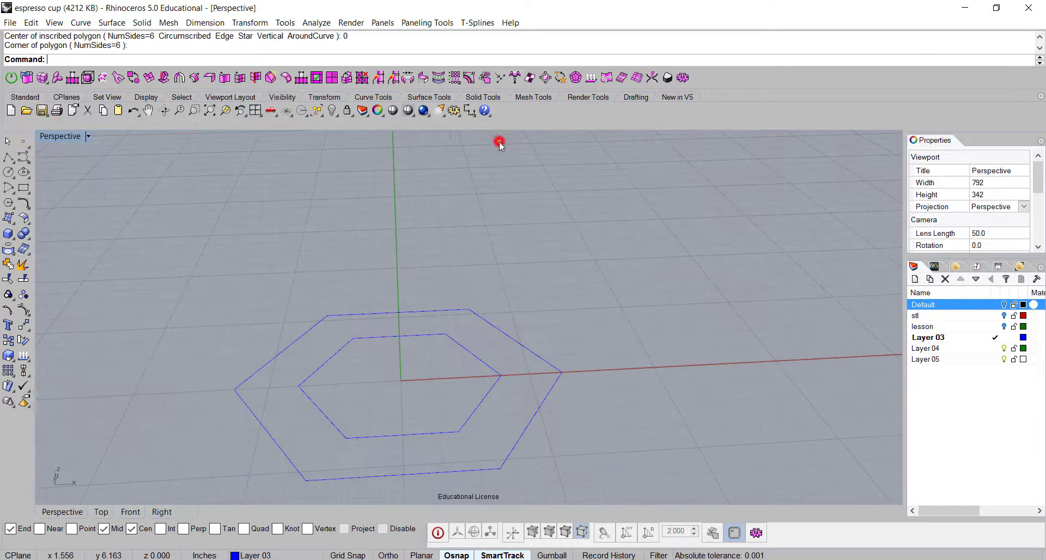
pyautogui.moveTo(555, 336); pyautogui.dragTo(528, 384, button='right')
pyautogui.click(525, 374)
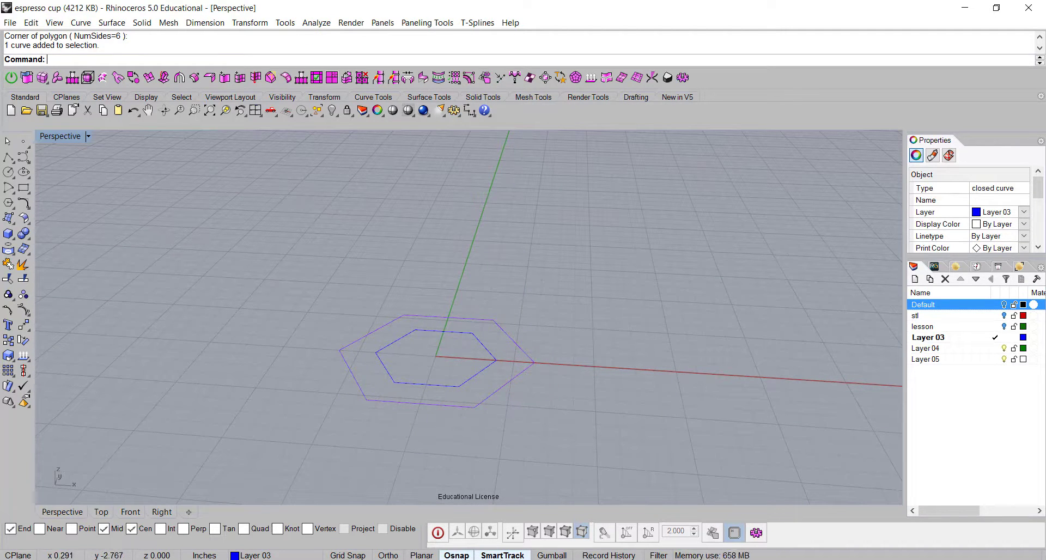
pyautogui.click(551, 555)
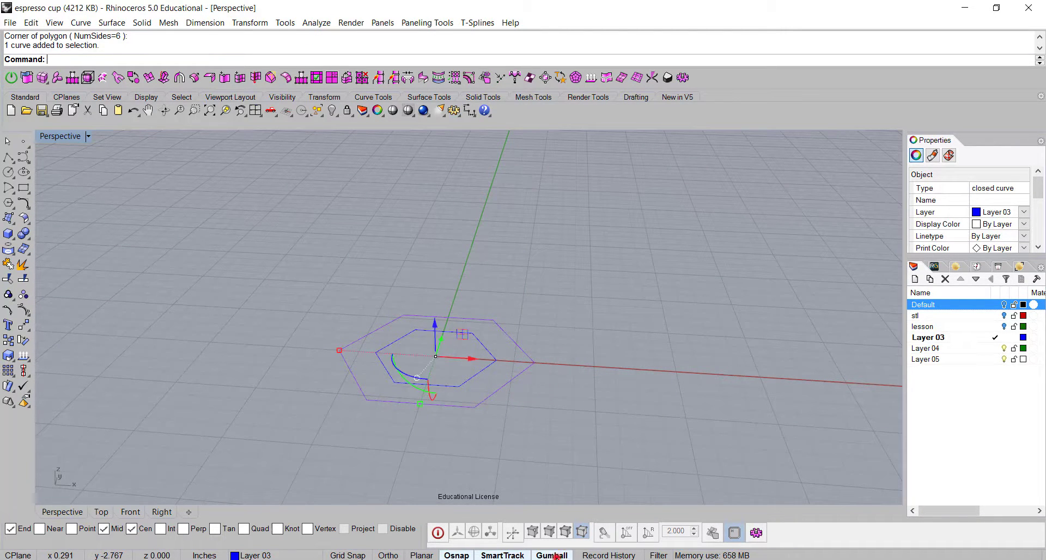
pyautogui.click(434, 324)
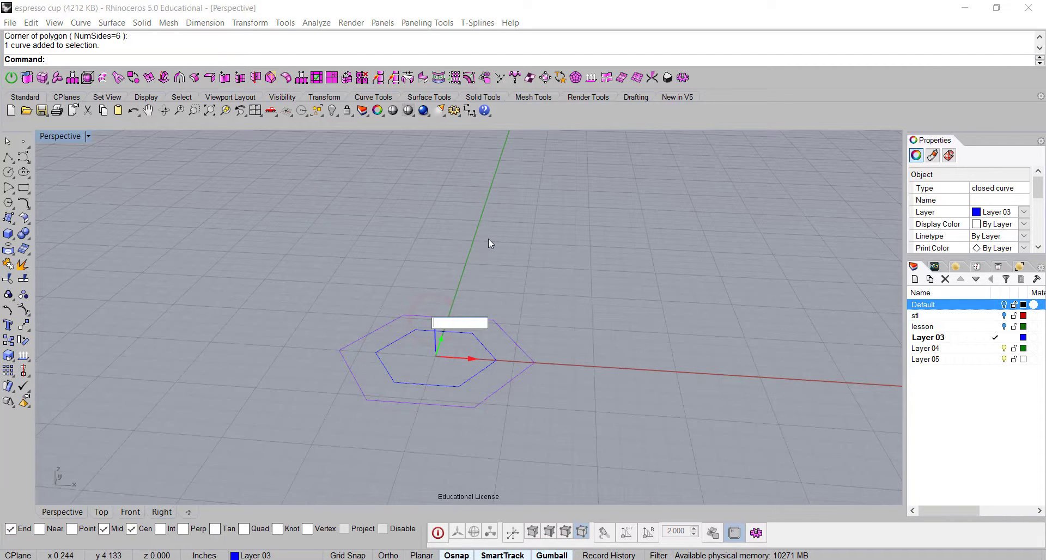
pyautogui.write('3')
pyautogui.press('Return')
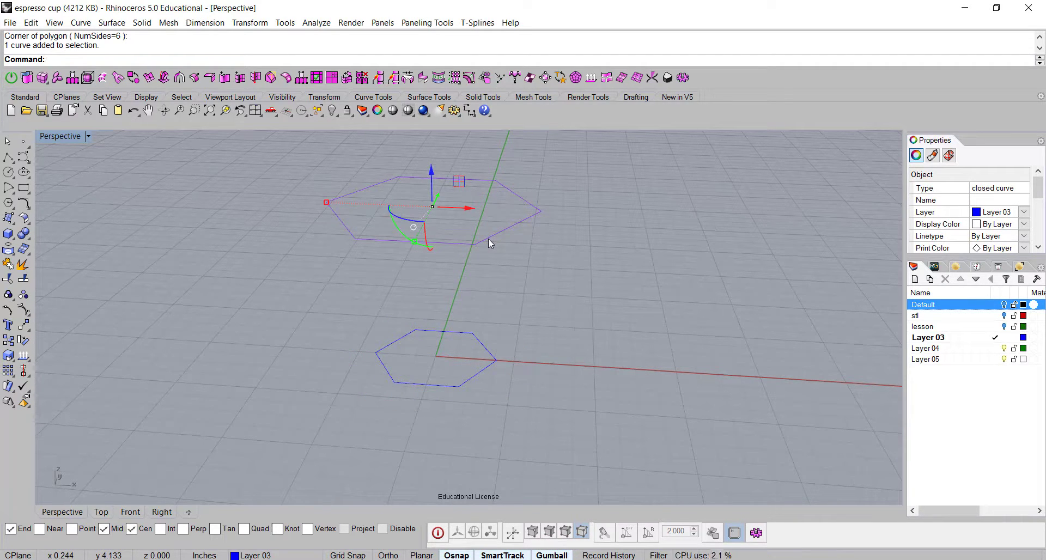
pyautogui.click(527, 317)
pyautogui.moveTo(527, 317); pyautogui.dragTo(563, 323, button='right')
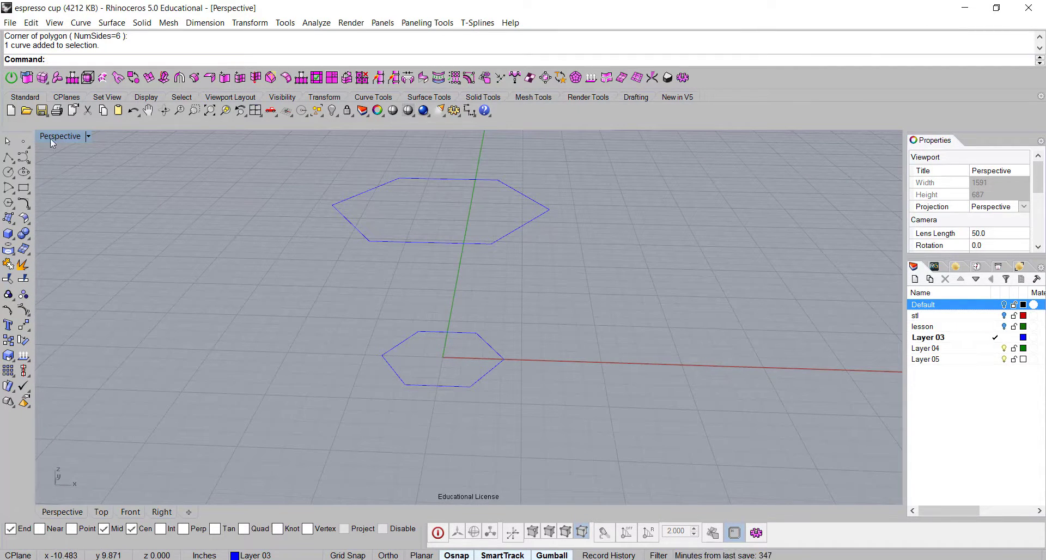
# In a maximized Front view, draw a control-point curve bowing outward from the rim line's end to the base line's end
pyautogui.click(24, 158)
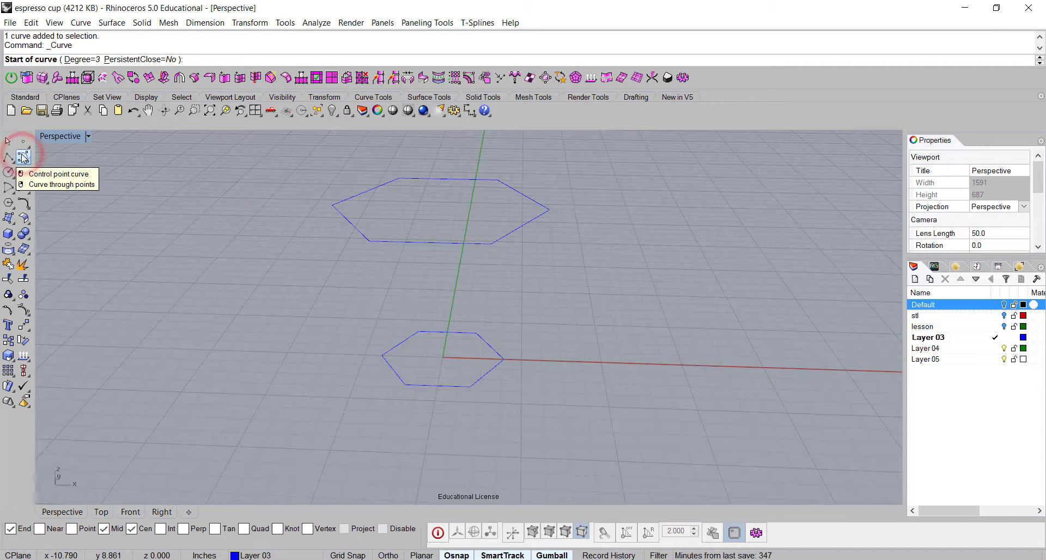
pyautogui.doubleClick(59, 138)
pyautogui.click(52, 135)
pyautogui.doubleClick(48, 326)
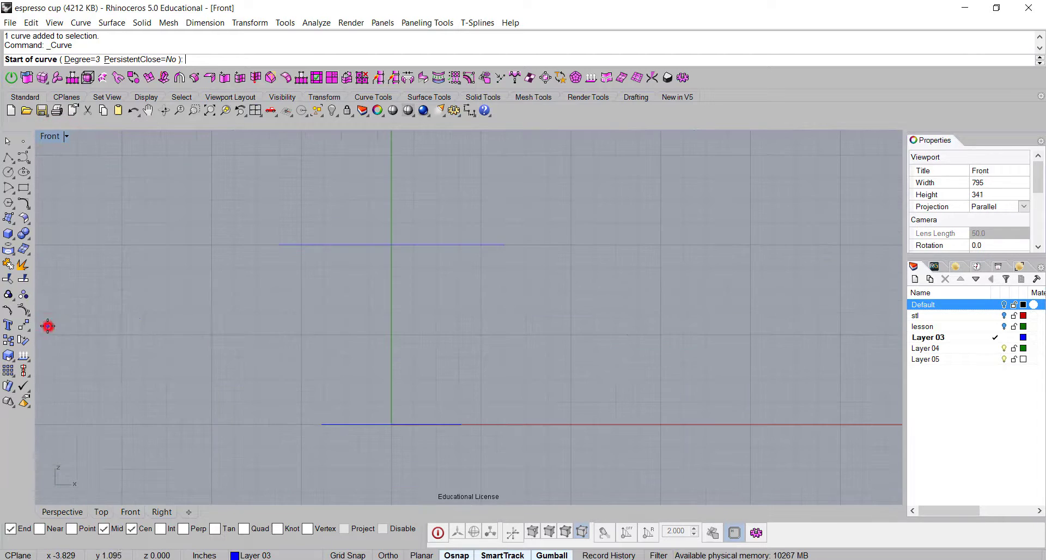
pyautogui.click(507, 244)
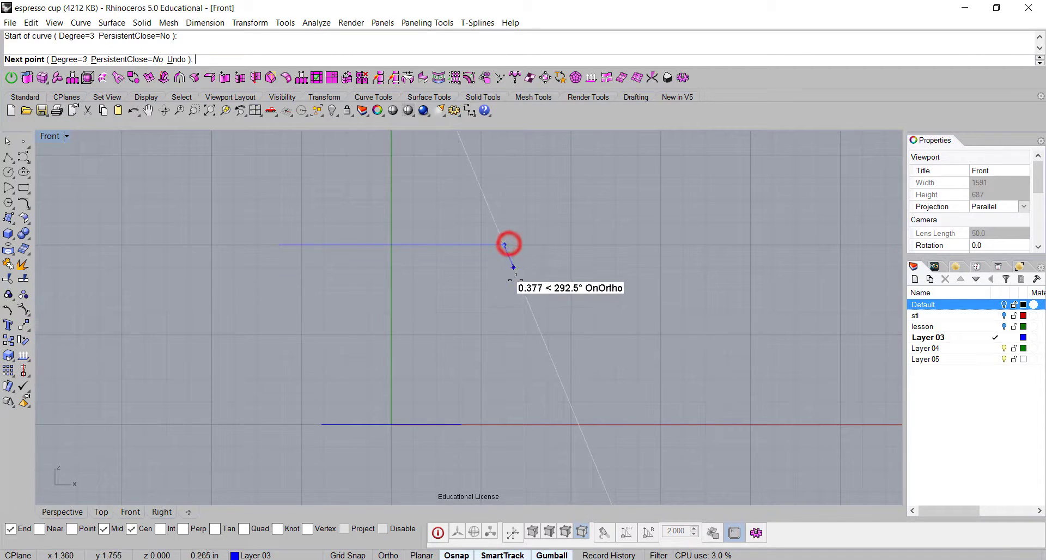
pyautogui.click(518, 327)
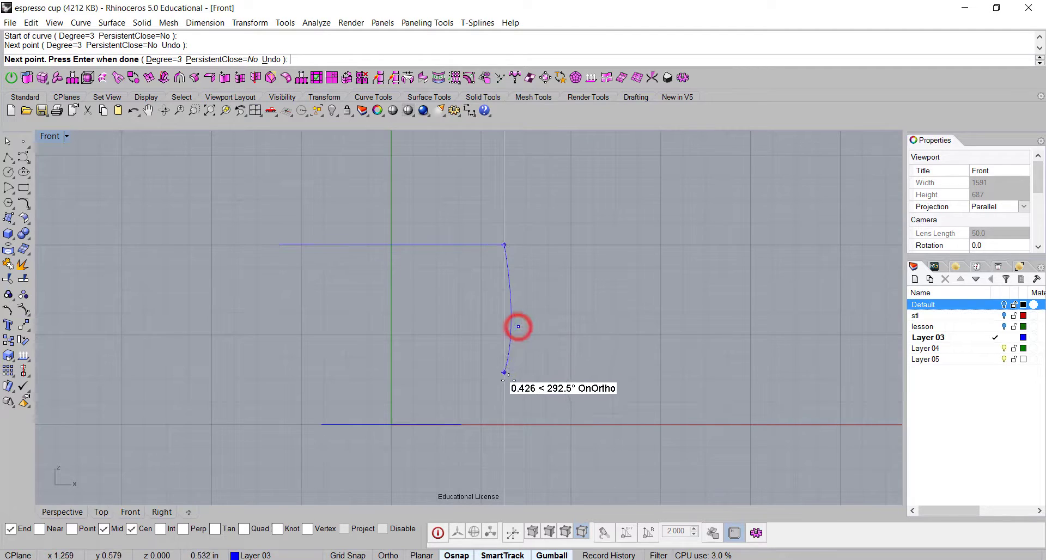
pyautogui.click(489, 407)
pyautogui.click(460, 424)
pyautogui.press('Return')
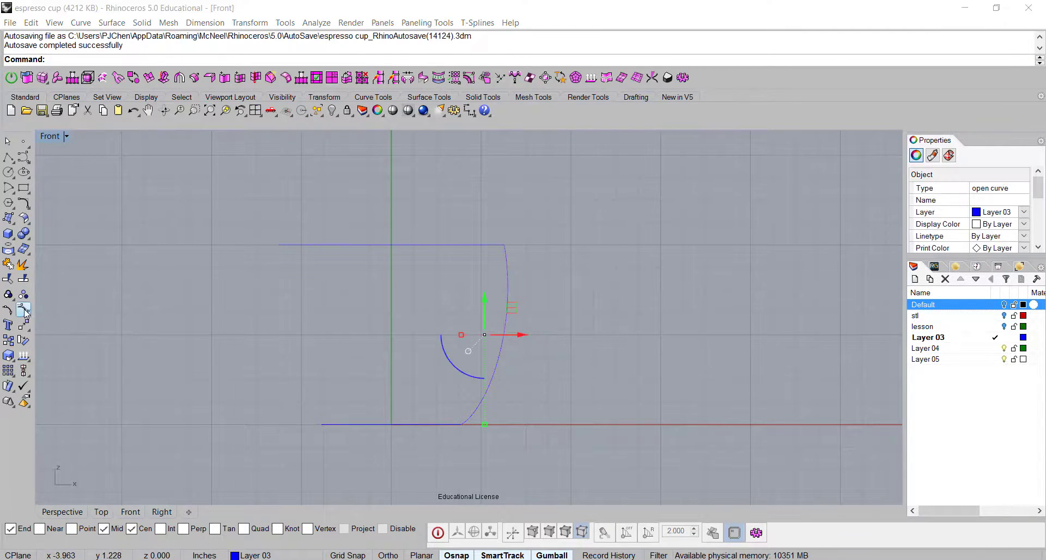
# Show the curve's control points and drag the lower one up to reshape the bulge
pyautogui.click(23, 311)
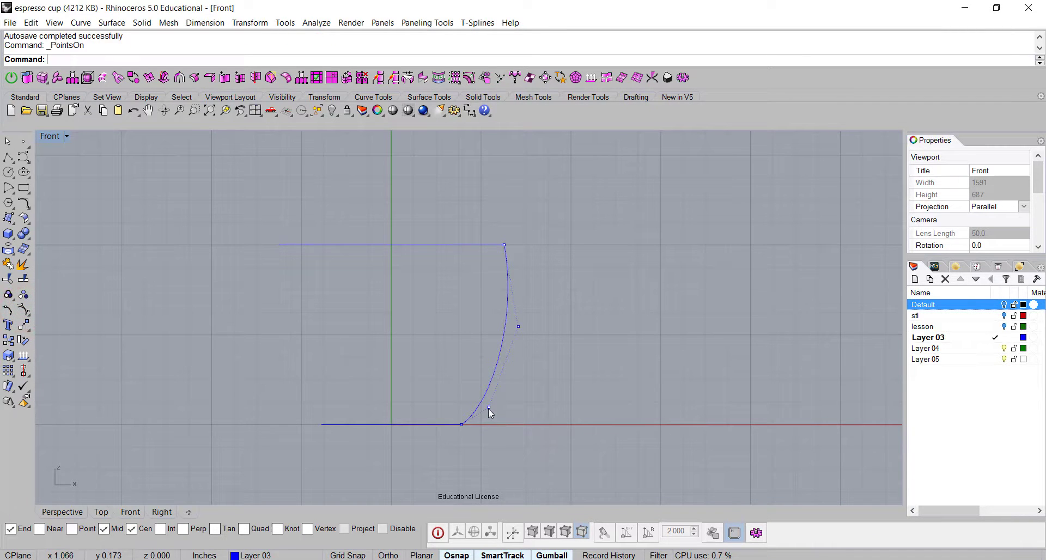
pyautogui.click(489, 408)
pyautogui.moveTo(488, 408); pyautogui.dragTo(508, 320)
pyautogui.click(628, 314)
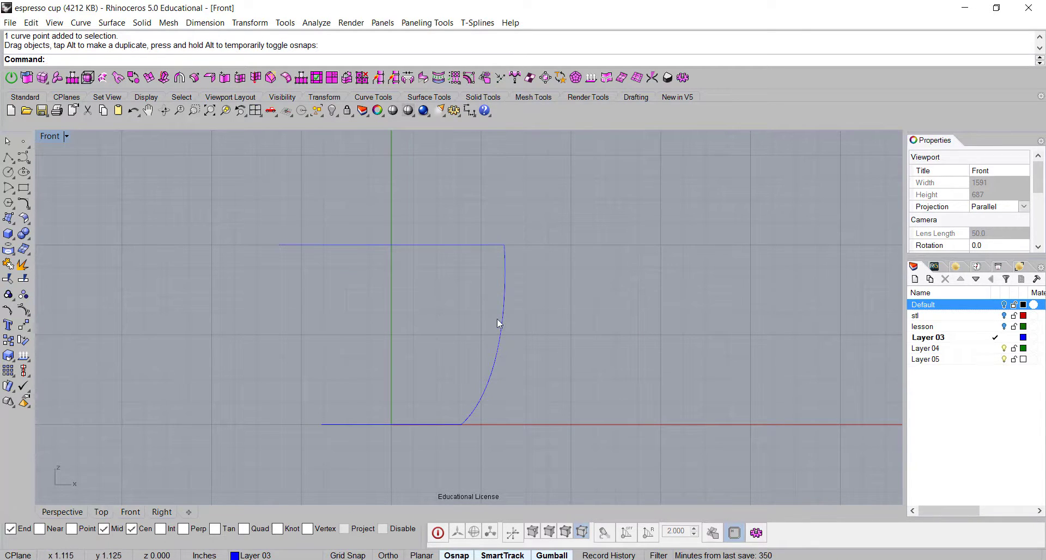
pyautogui.click(504, 305)
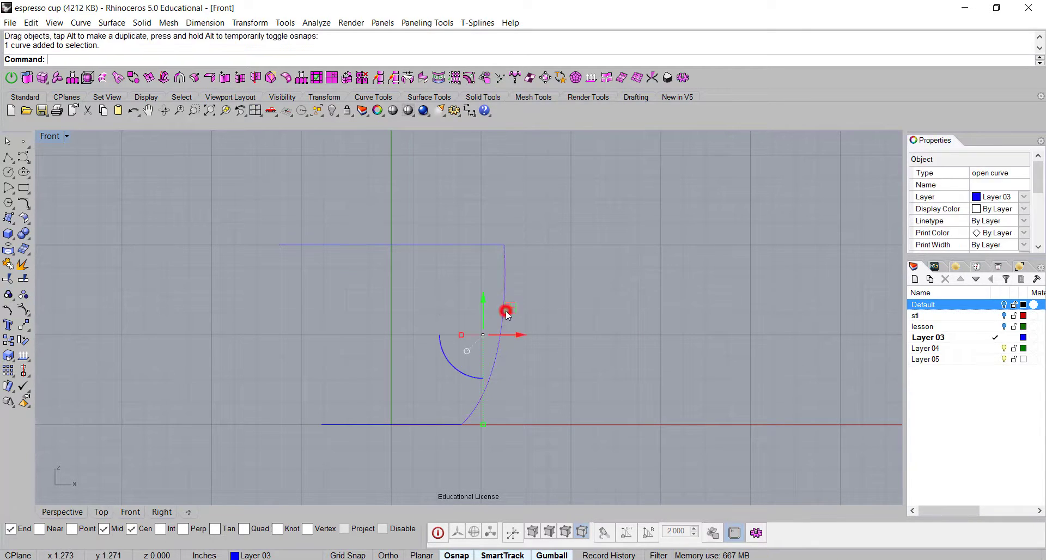
# Mirror the profile curve about a vertical line starting at origin 0 to create the opposite rail
pyautogui.click(23, 326)
pyautogui.click(116, 330)
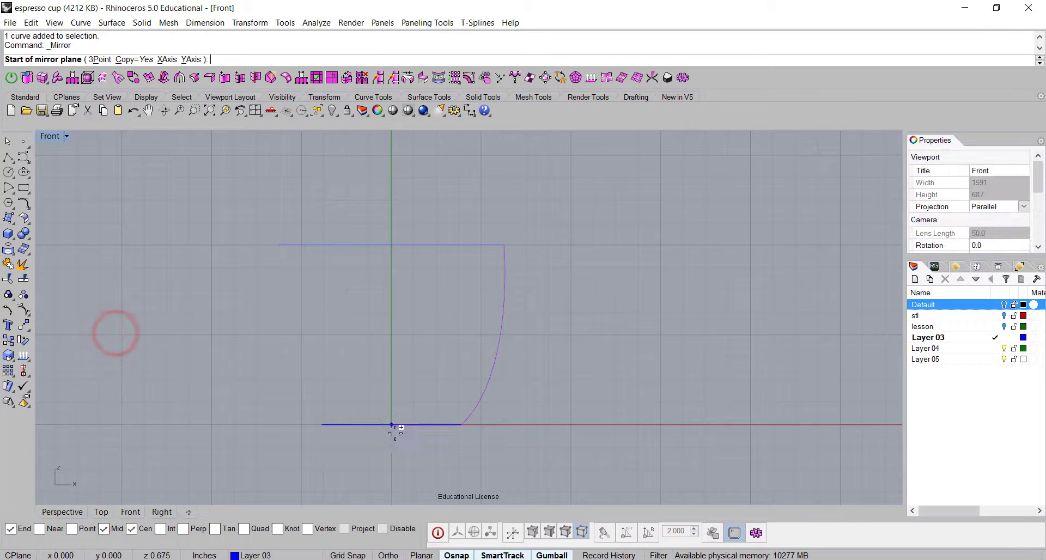
pyautogui.write('0')
pyautogui.press('Return')
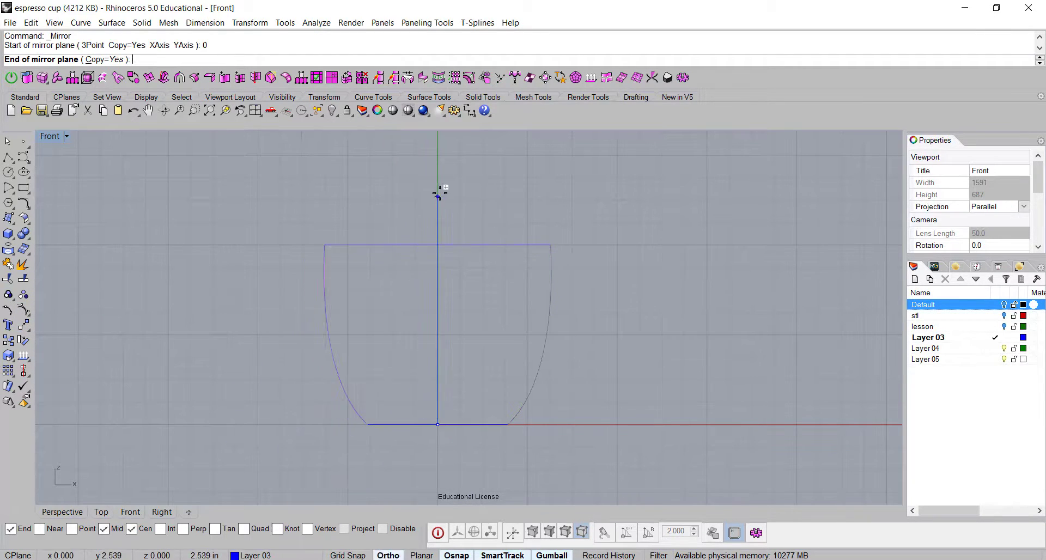
pyautogui.click(440, 194)
pyautogui.click(652, 210)
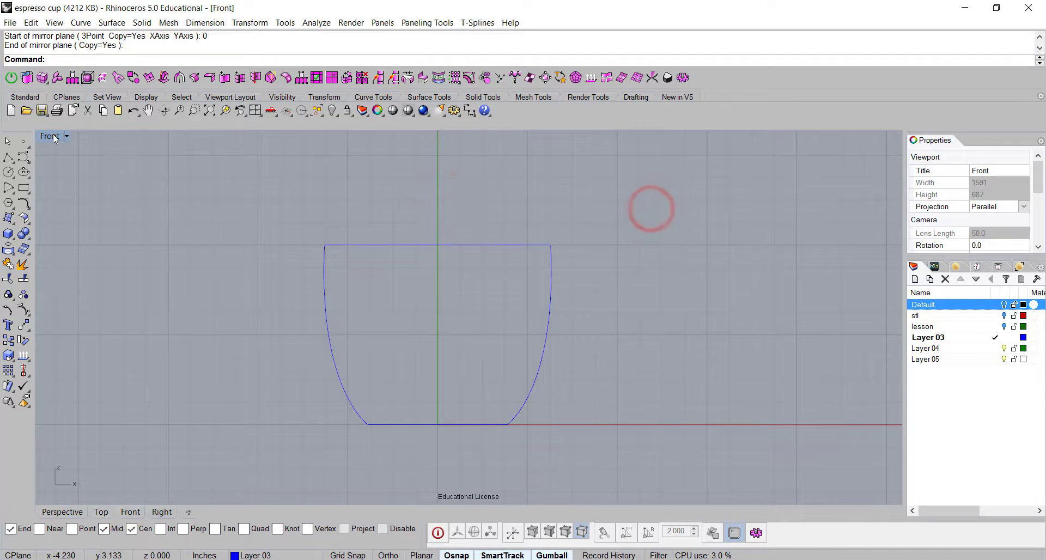
pyautogui.doubleClick(50, 136)
pyautogui.doubleClick(506, 140)
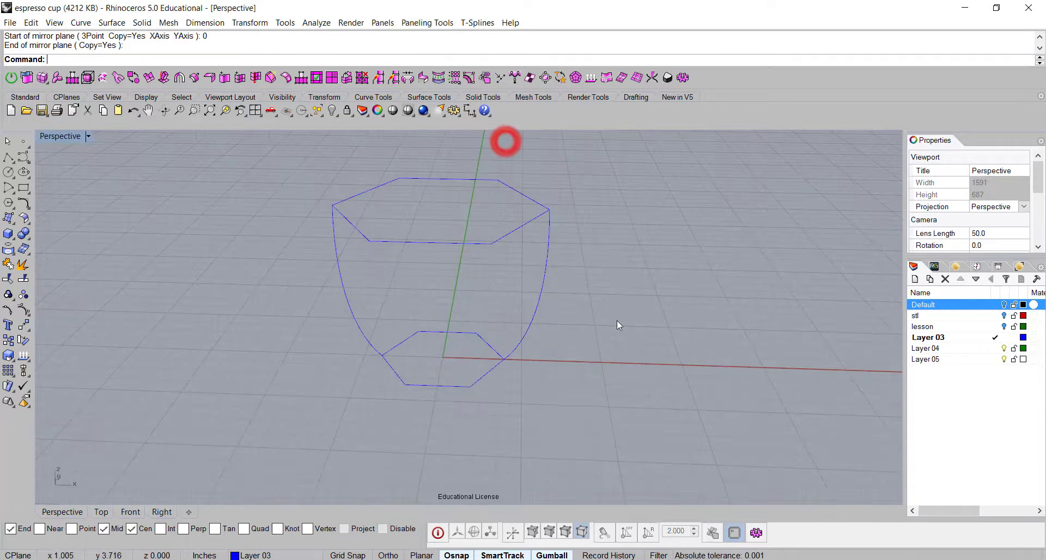
pyautogui.moveTo(619, 317); pyautogui.dragTo(586, 332, button='right')
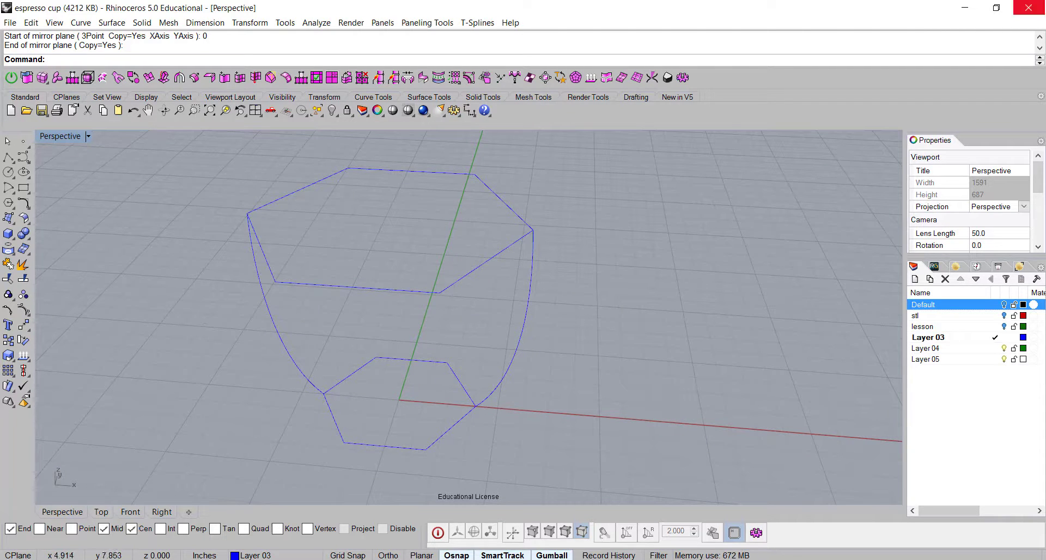
pyautogui.moveTo(248, 386)
pyautogui.mouseDown(button='right')
pyautogui.moveTo(277, 380)
pyautogui.moveTo(258, 388)
pyautogui.mouseUp(button='right')
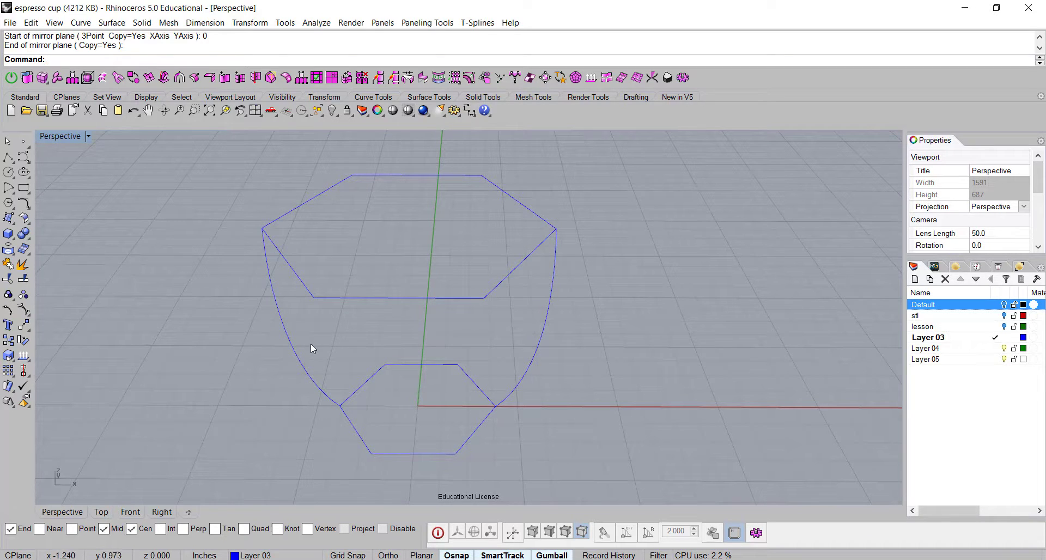
# Round the rim hexagon's corners with Fillet Corners at radius 0.25
pyautogui.click(26, 208)
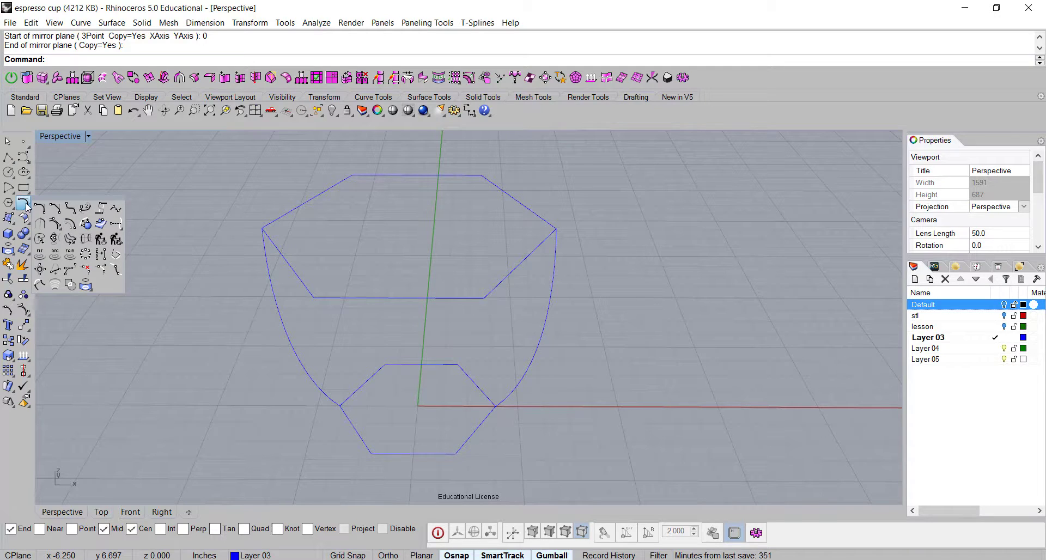
pyautogui.click(68, 209)
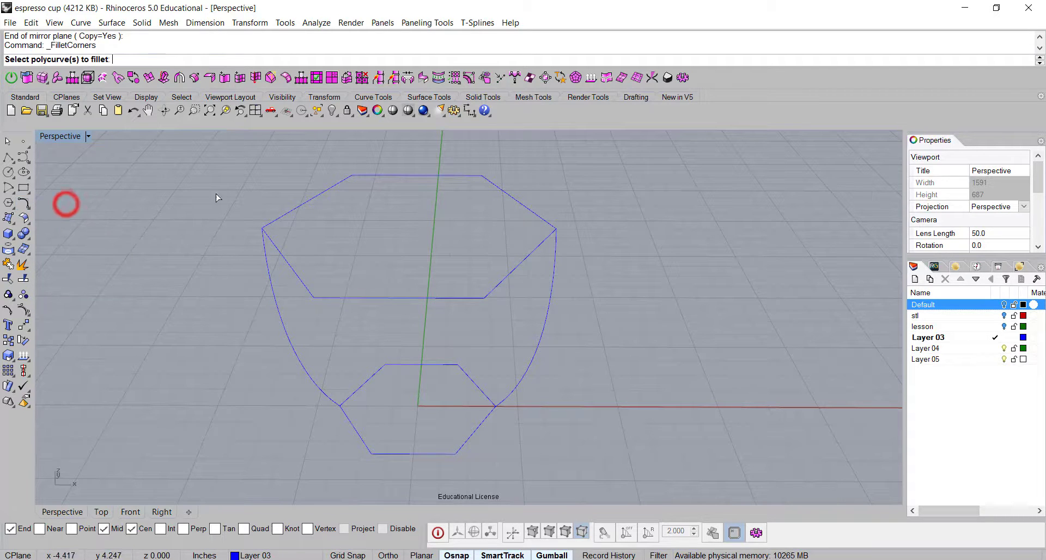
pyautogui.click(294, 210)
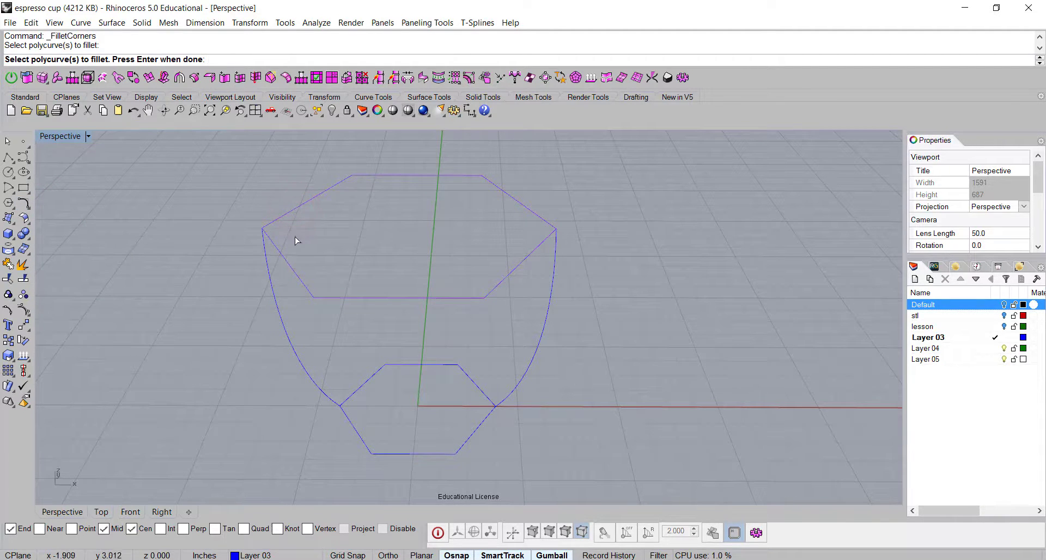
pyautogui.rightClick(390, 228)
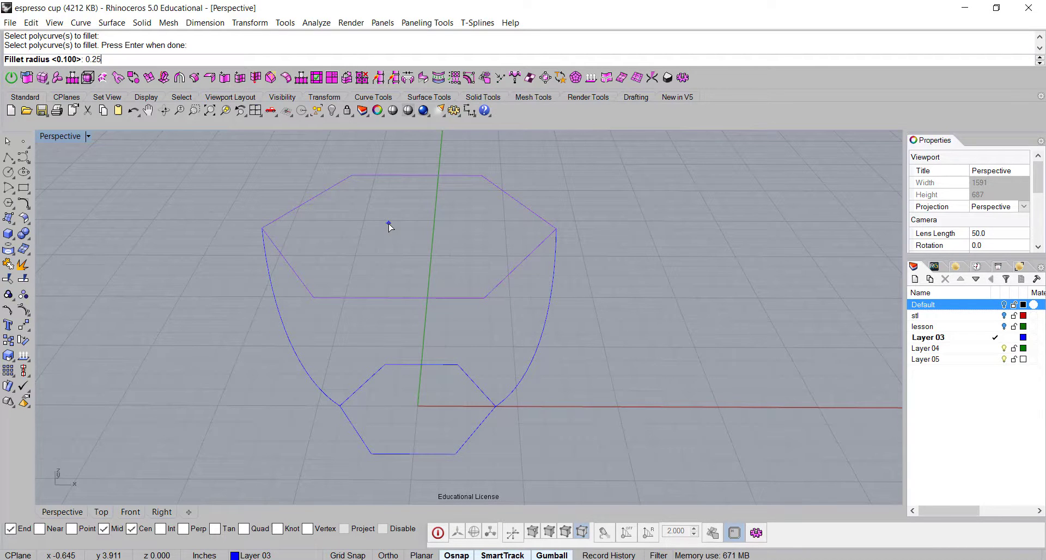
pyautogui.write('0.25')
pyautogui.press('Return')
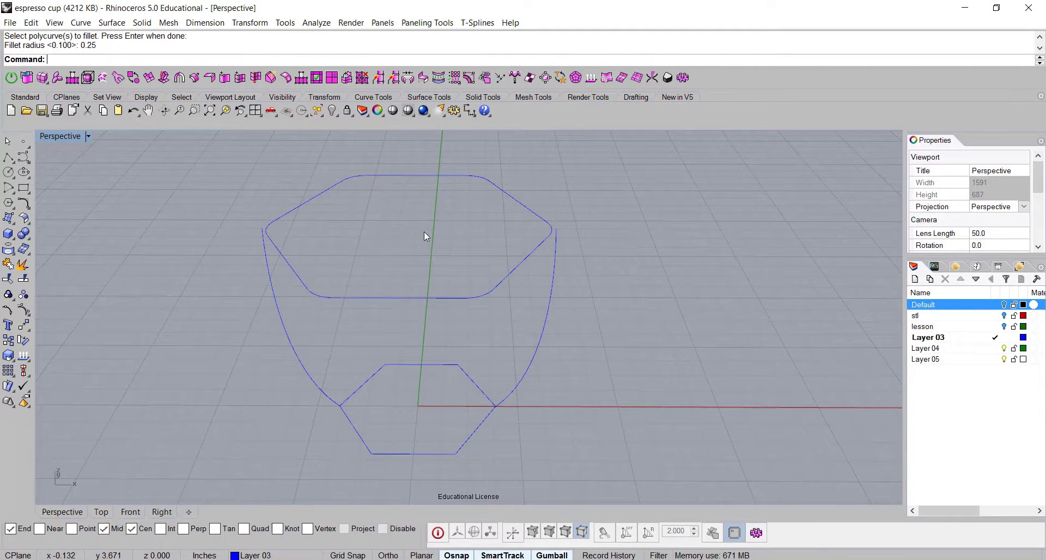
# Apply the same 0.25 corner fillet to the base hexagon
pyautogui.click(394, 363)
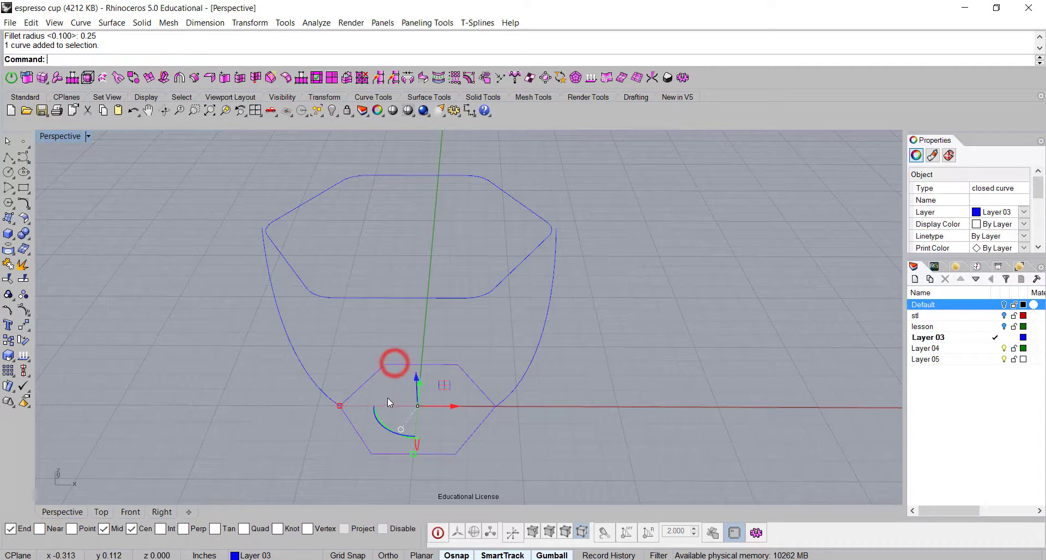
pyautogui.press('Return')
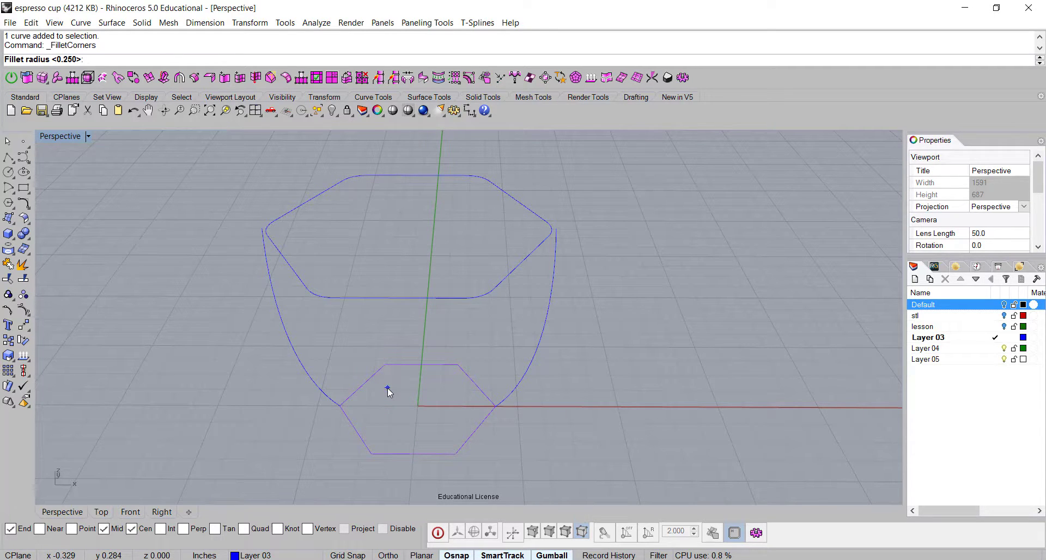
pyautogui.press('Return')
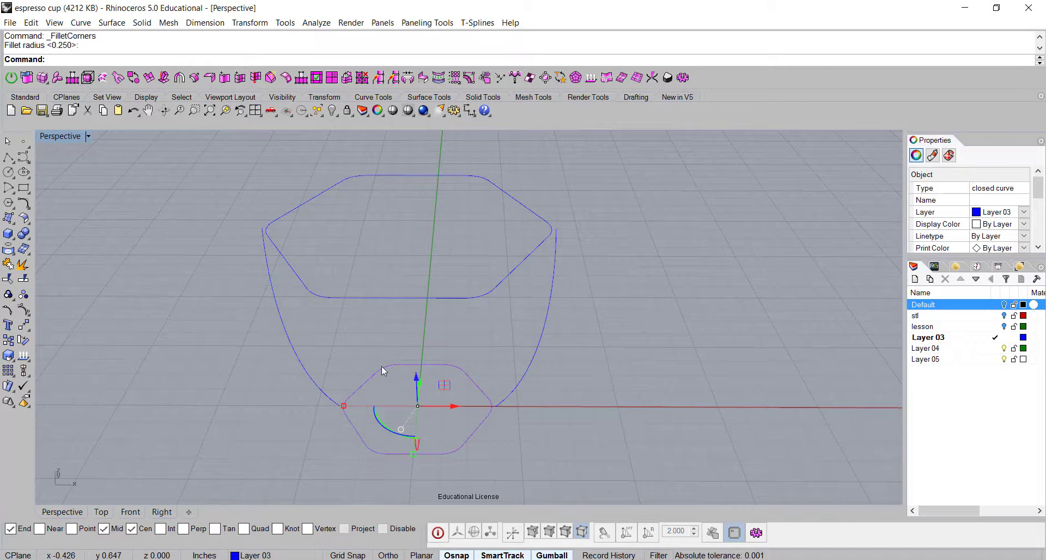
pyautogui.click(692, 374)
# Sweep 2 Rails along both side curves, using the rounded top and bottom hexagons as cross-sections
pyautogui.moveTo(613, 367)
pyautogui.mouseDown(button='right')
pyautogui.moveTo(502, 378)
pyautogui.moveTo(599, 374)
pyautogui.moveTo(621, 362)
pyautogui.mouseUp(button='right')
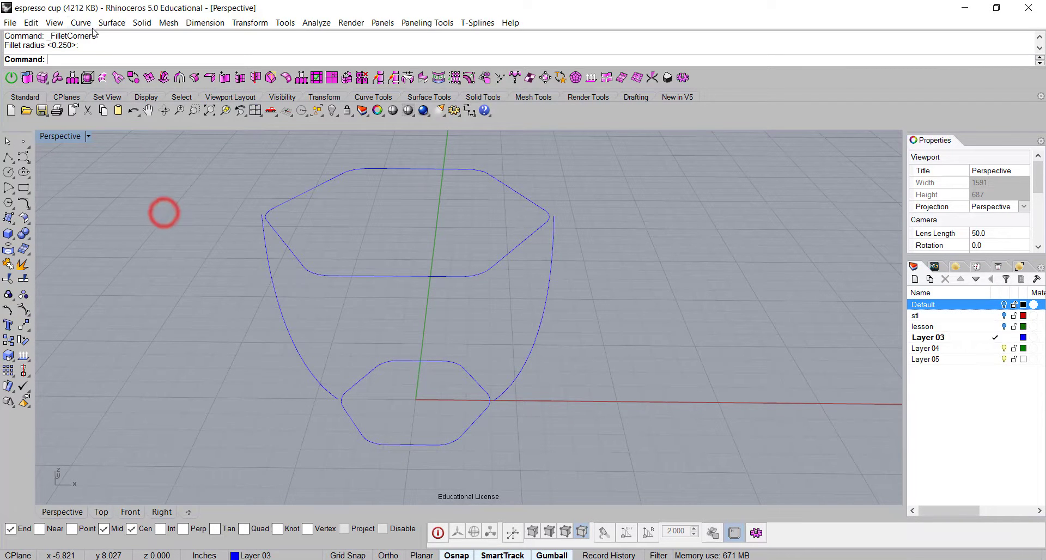
pyautogui.click(111, 23)
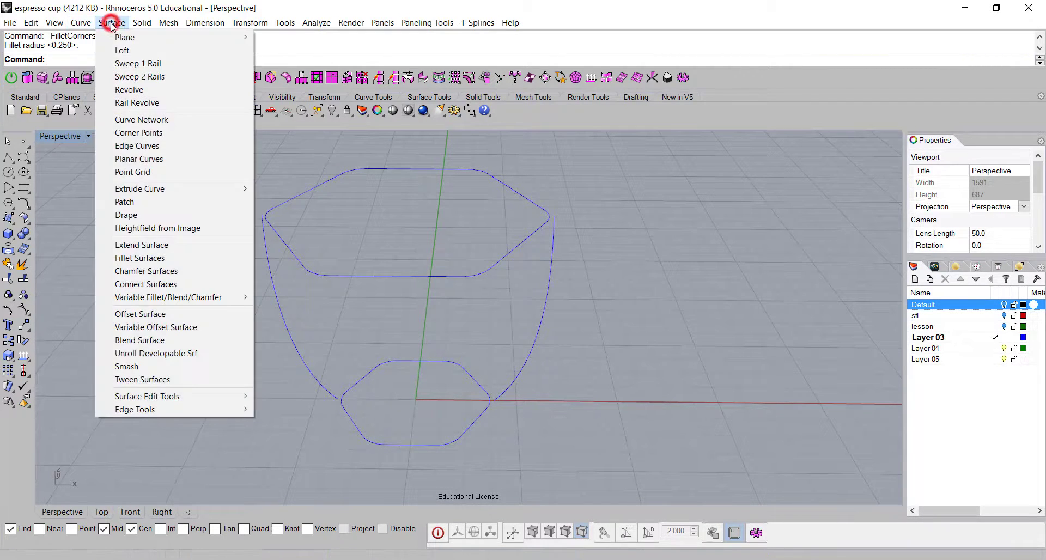
pyautogui.click(122, 78)
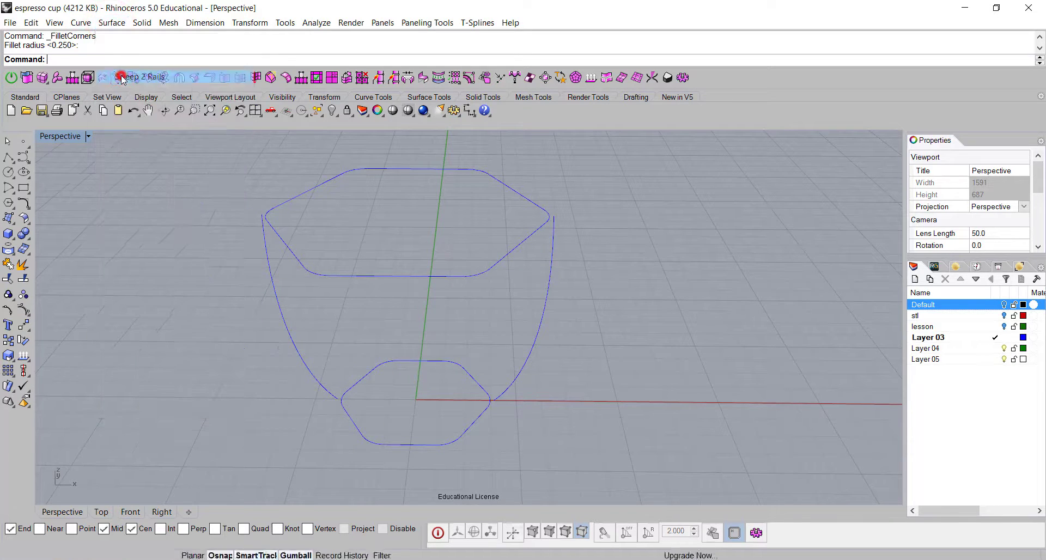
pyautogui.click(526, 362)
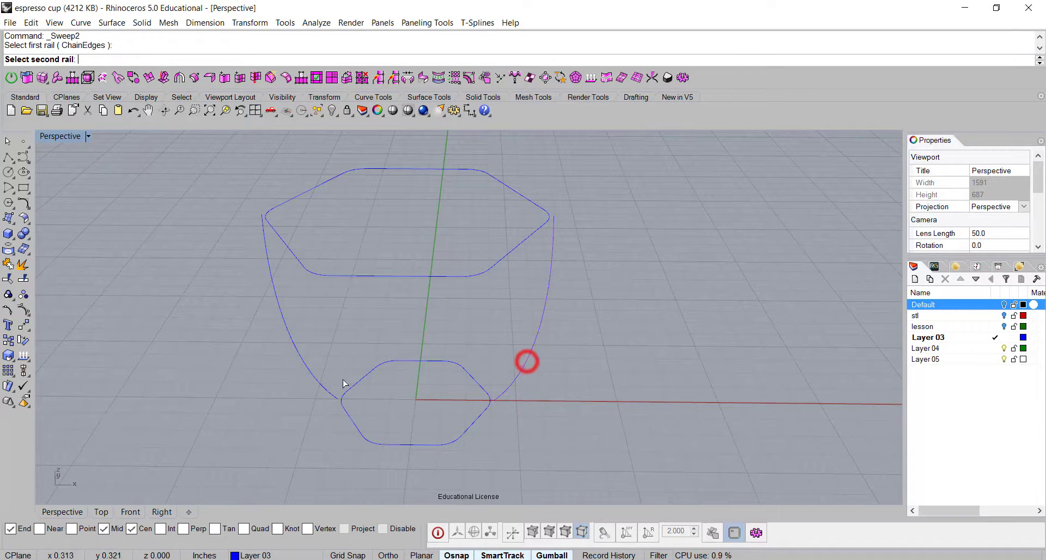
pyautogui.click(304, 362)
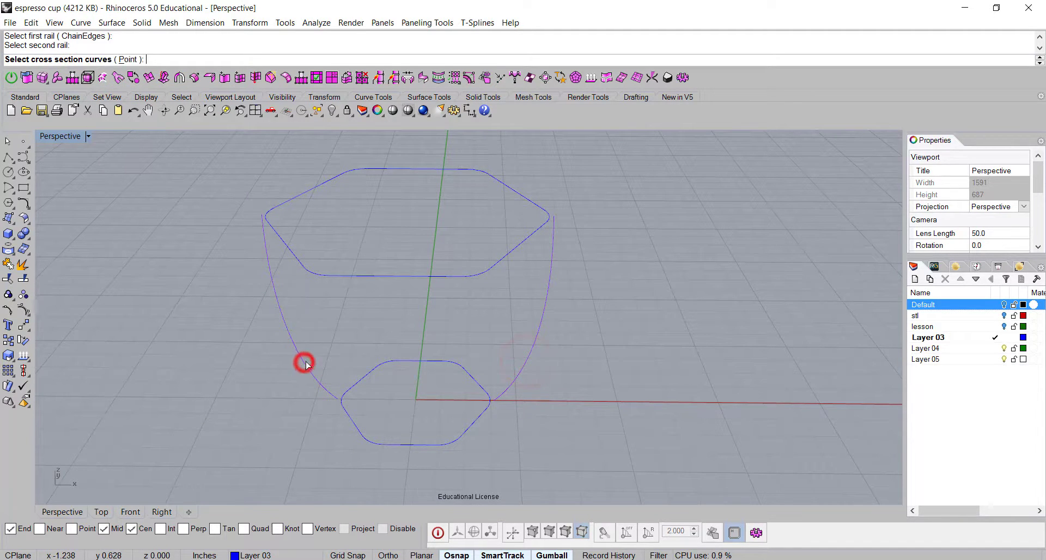
pyautogui.click(359, 276)
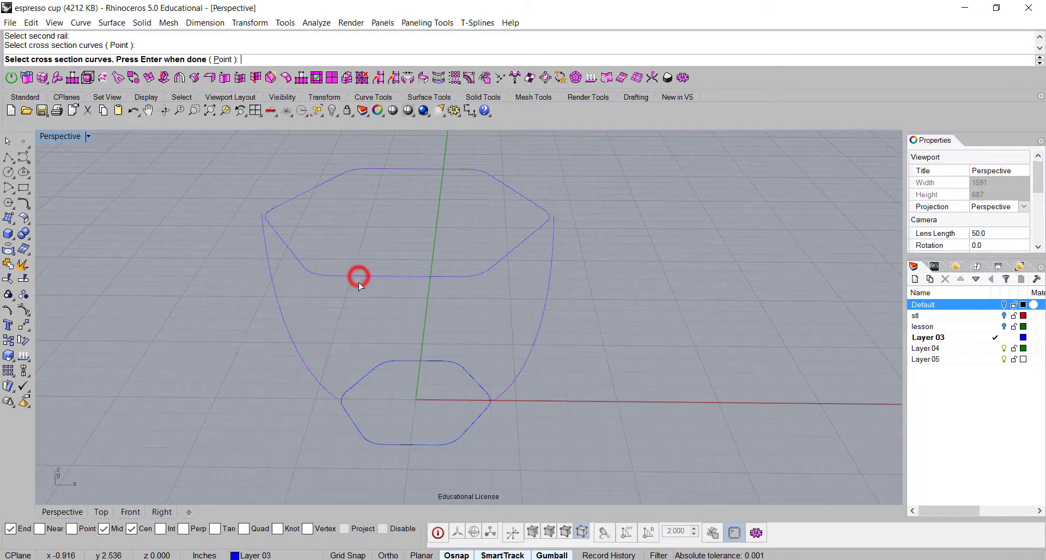
pyautogui.click(366, 443)
pyautogui.press('Return')
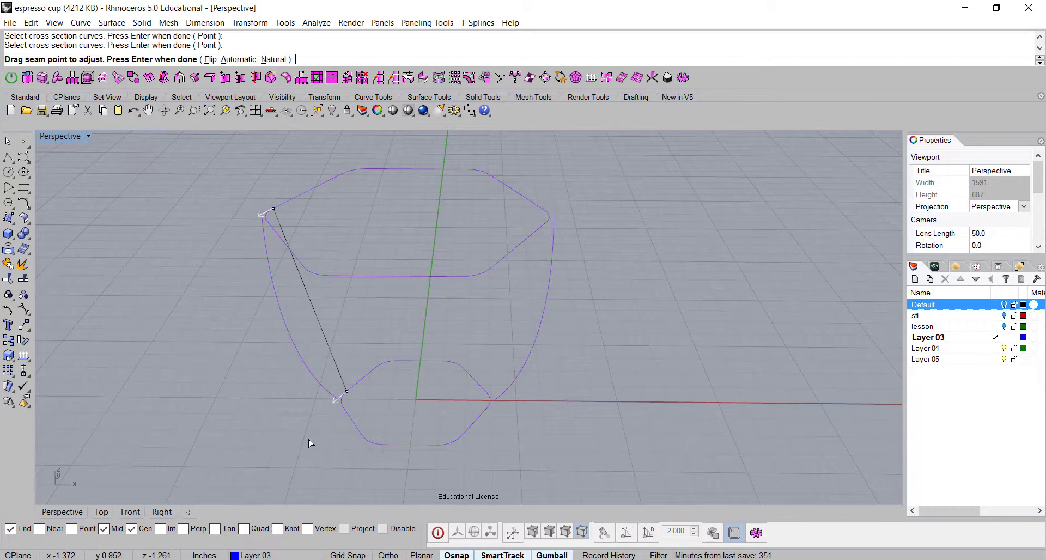
pyautogui.moveTo(627, 313)
pyautogui.mouseDown(button='right')
pyautogui.moveTo(579, 327)
pyautogui.moveTo(626, 289)
pyautogui.moveTo(621, 305)
pyautogui.mouseUp(button='right')
pyautogui.press('Return')
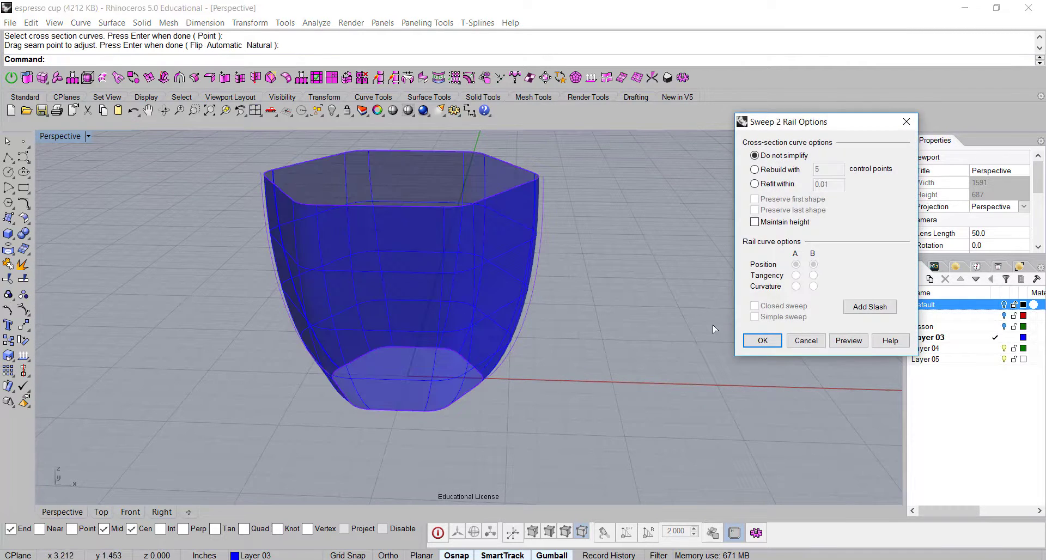
pyautogui.click(761, 341)
pyautogui.moveTo(494, 329)
pyautogui.mouseDown(button='right')
pyautogui.moveTo(441, 325)
pyautogui.moveTo(512, 338)
pyautogui.moveTo(524, 325)
pyautogui.mouseUp(button='right')
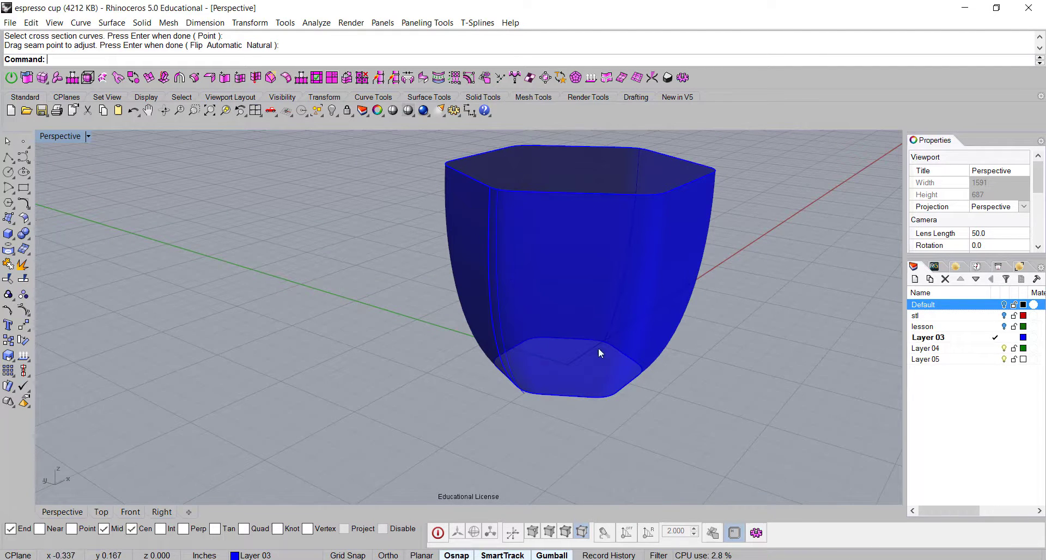
# Turn on Layer 03 and make it current, then switch off the Default layer holding the mug
pyautogui.moveTo(649, 341); pyautogui.dragTo(546, 350, button='right')
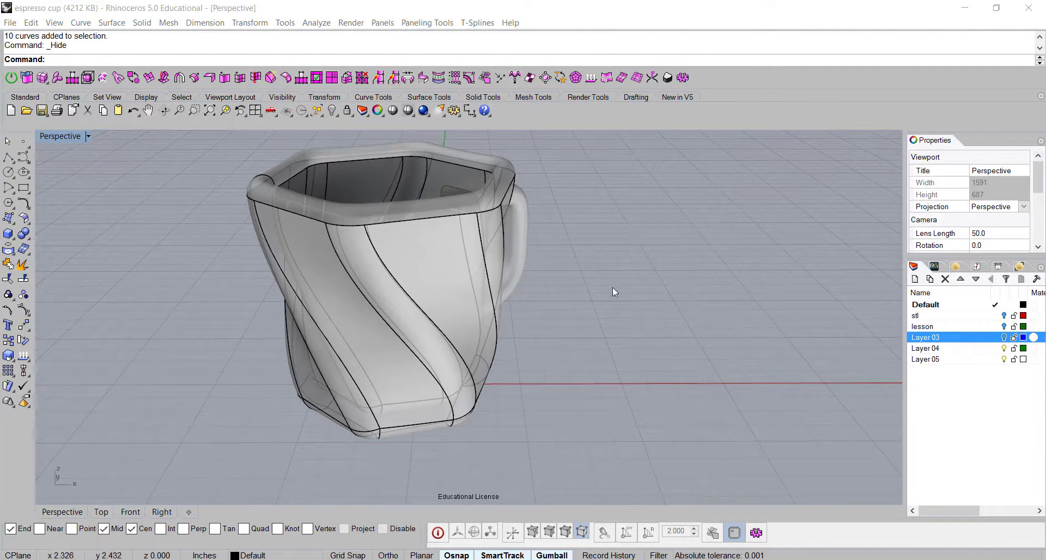
pyautogui.moveTo(618, 289)
pyautogui.mouseDown(button='right')
pyautogui.moveTo(611, 305)
pyautogui.moveTo(505, 309)
pyautogui.moveTo(759, 311)
pyautogui.moveTo(618, 303)
pyautogui.mouseUp(button='right')
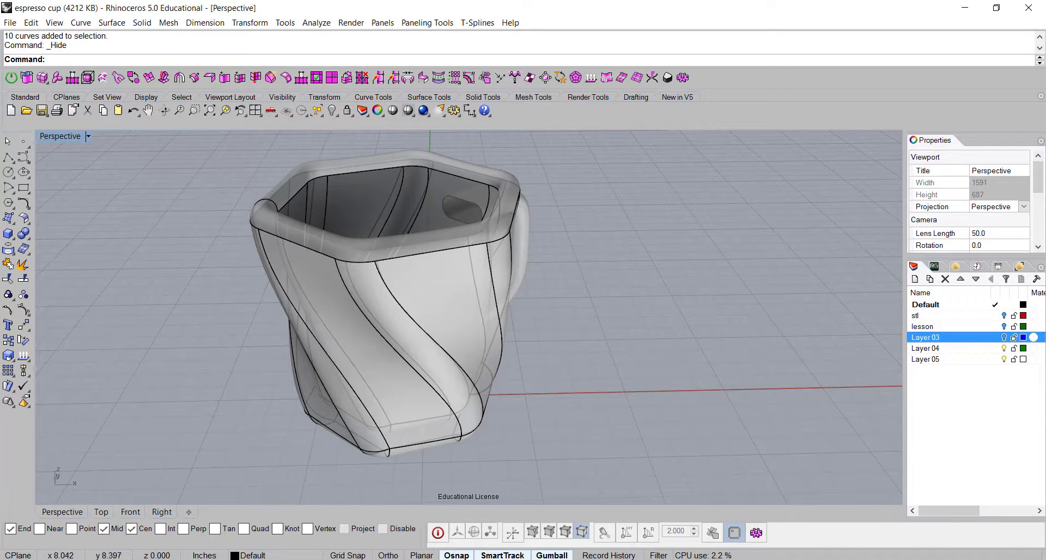
pyautogui.click(1003, 337)
pyautogui.click(995, 338)
pyautogui.click(1004, 304)
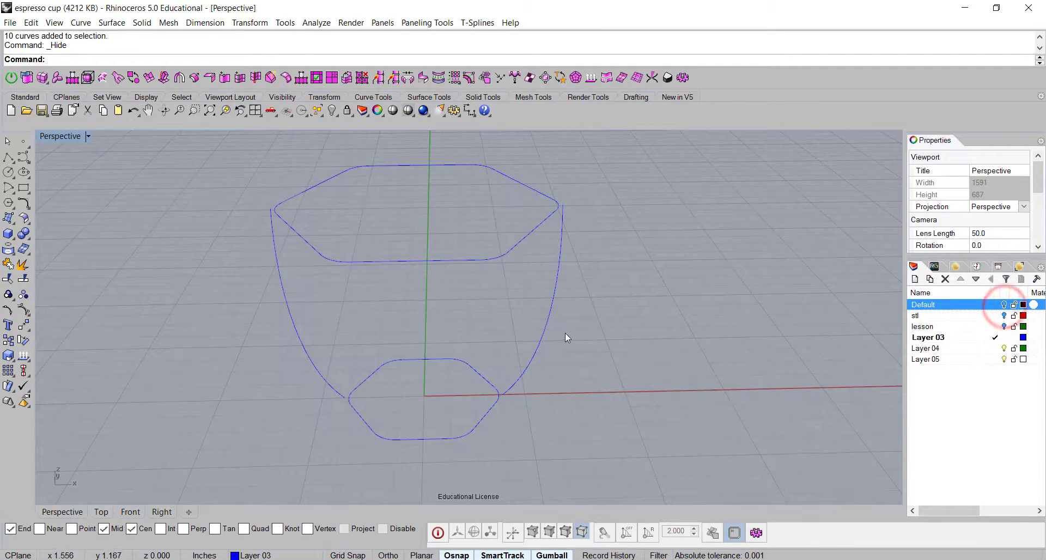
# Start a new Sweep 2 Rails, picking both side rails and the top and bottom hexagon profiles
pyautogui.moveTo(554, 340); pyautogui.dragTo(565, 338, button='right')
pyautogui.click(111, 22)
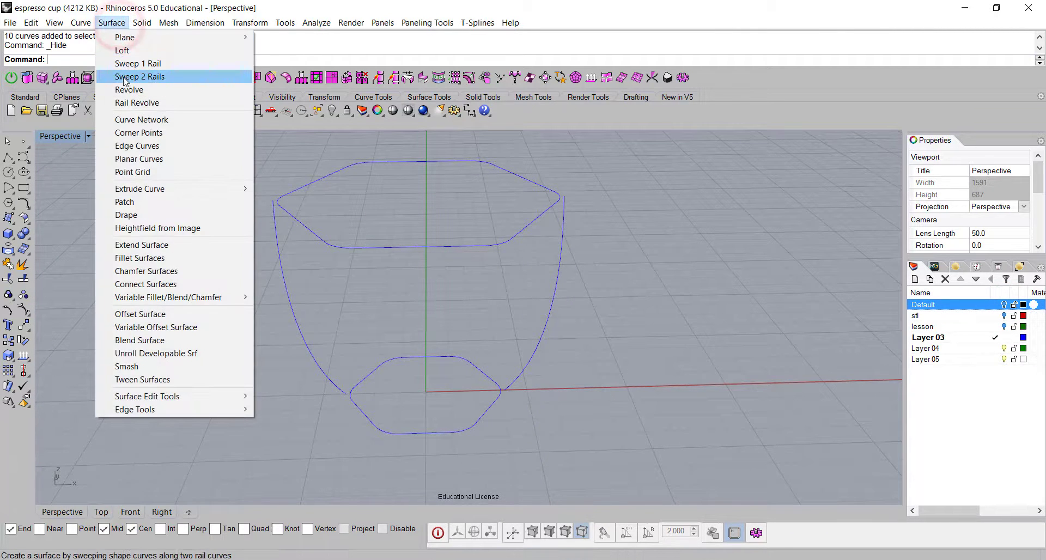
pyautogui.click(125, 79)
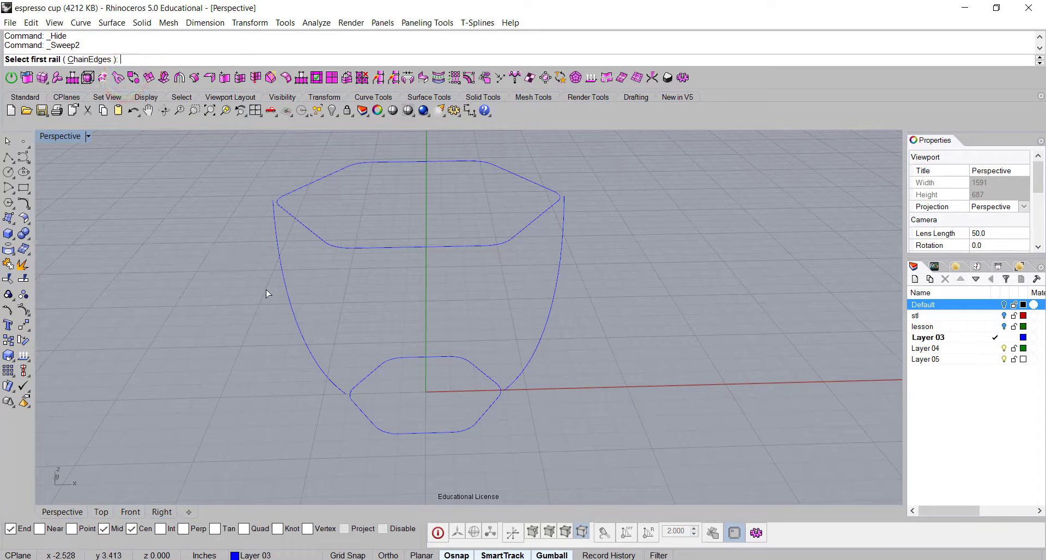
pyautogui.click(287, 297)
pyautogui.click(554, 308)
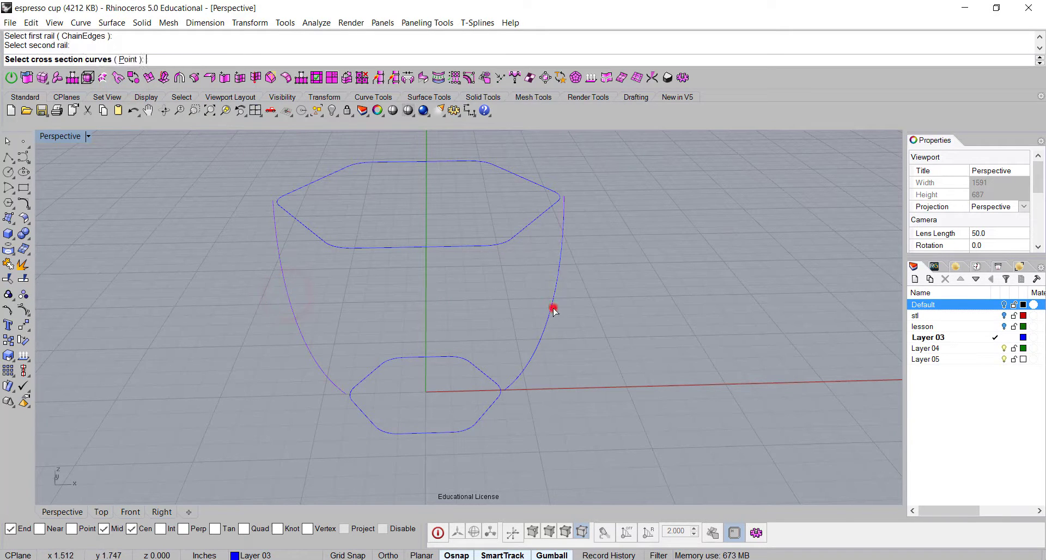
pyautogui.click(467, 247)
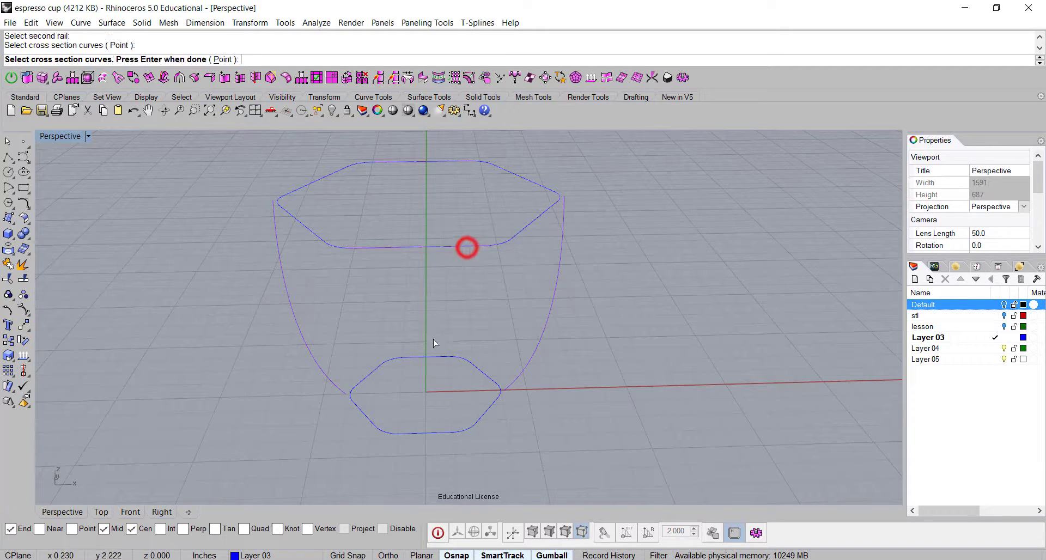
pyautogui.click(420, 435)
pyautogui.press('Return')
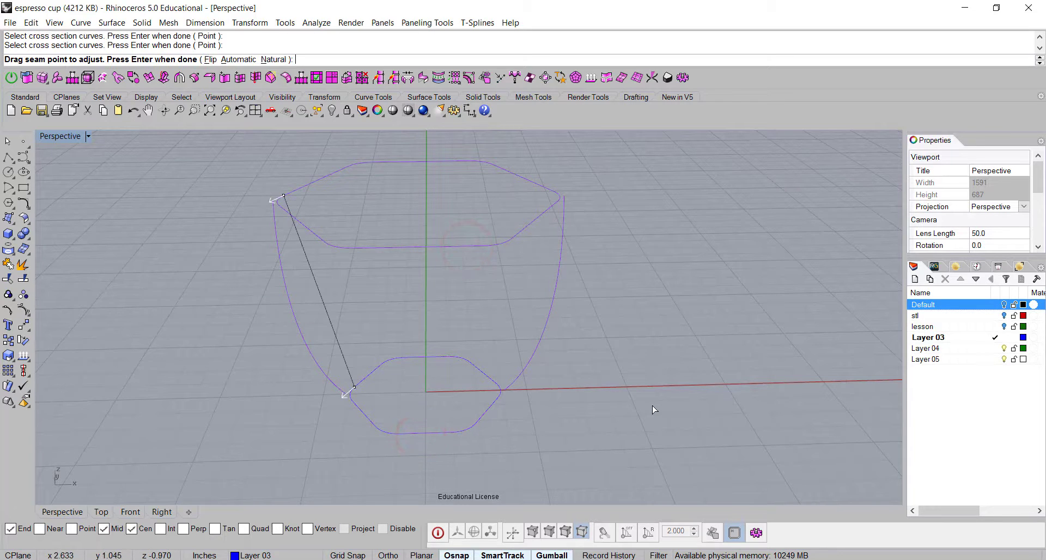
# Set the top seam at an edge midpoint and shift the bottom seam around the base to twist
pyautogui.moveTo(284, 194); pyautogui.dragTo(285, 196)
pyautogui.click(313, 173)
pyautogui.moveTo(355, 382); pyautogui.dragTo(365, 374)
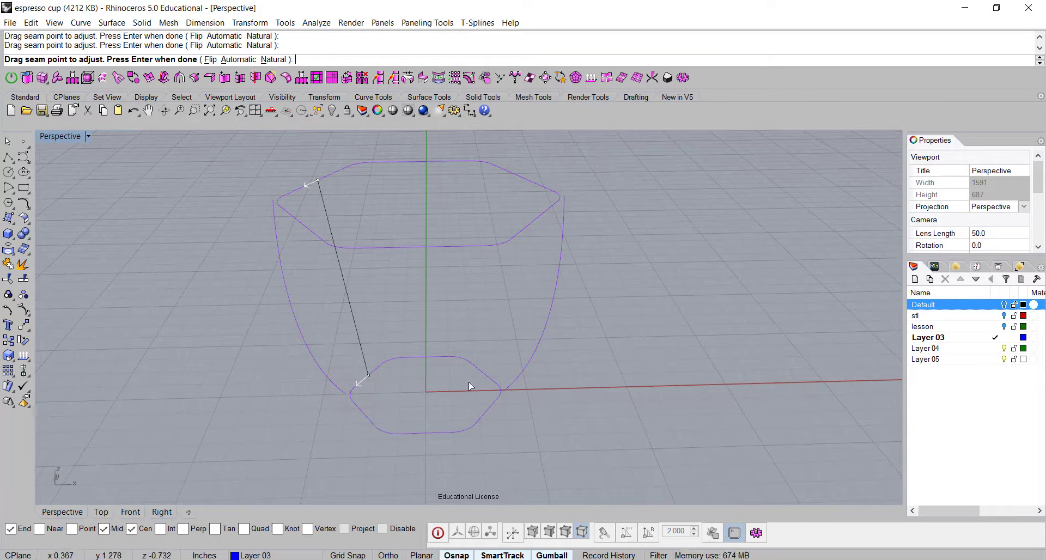
pyautogui.moveTo(375, 375); pyautogui.dragTo(363, 414)
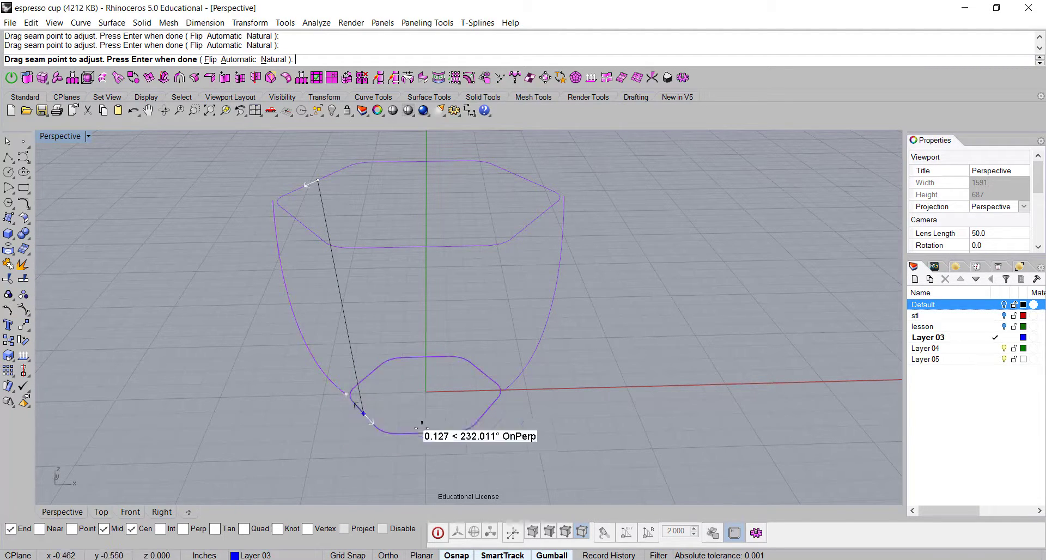
pyautogui.moveTo(575, 368); pyautogui.dragTo(597, 379, button='right')
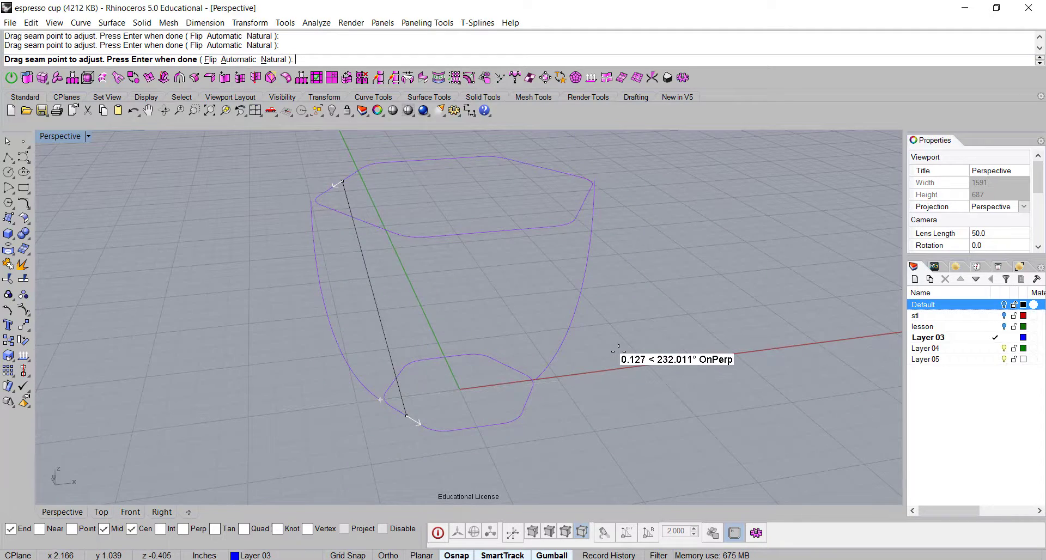
# Accept the seams and Sweep 2 Rail options to build the twisted hexagonal cup wall
pyautogui.press('Return')
pyautogui.click(761, 339)
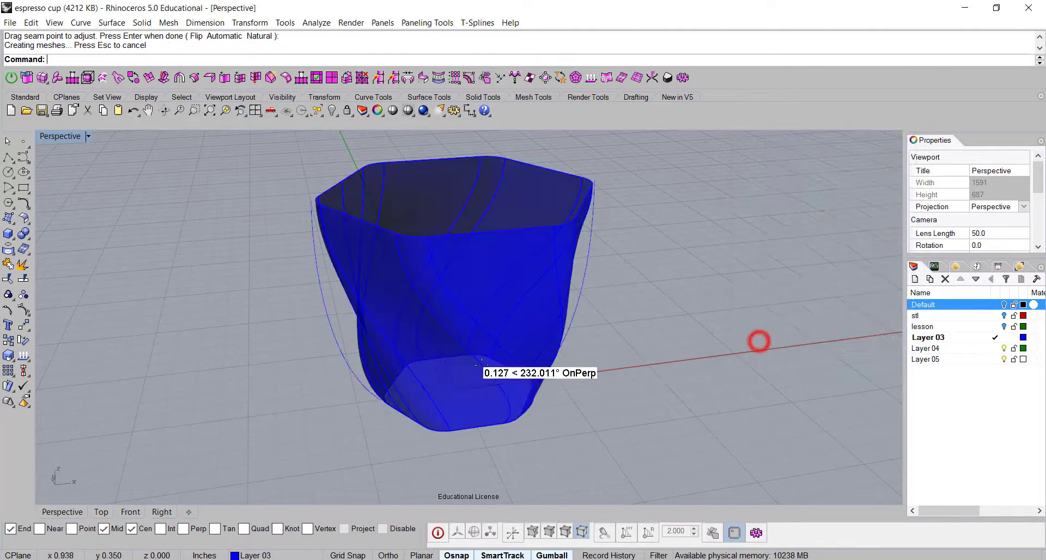
pyautogui.moveTo(376, 361); pyautogui.dragTo(722, 240, button='right')
pyautogui.moveTo(605, 445); pyautogui.dragTo(595, 377, button='right')
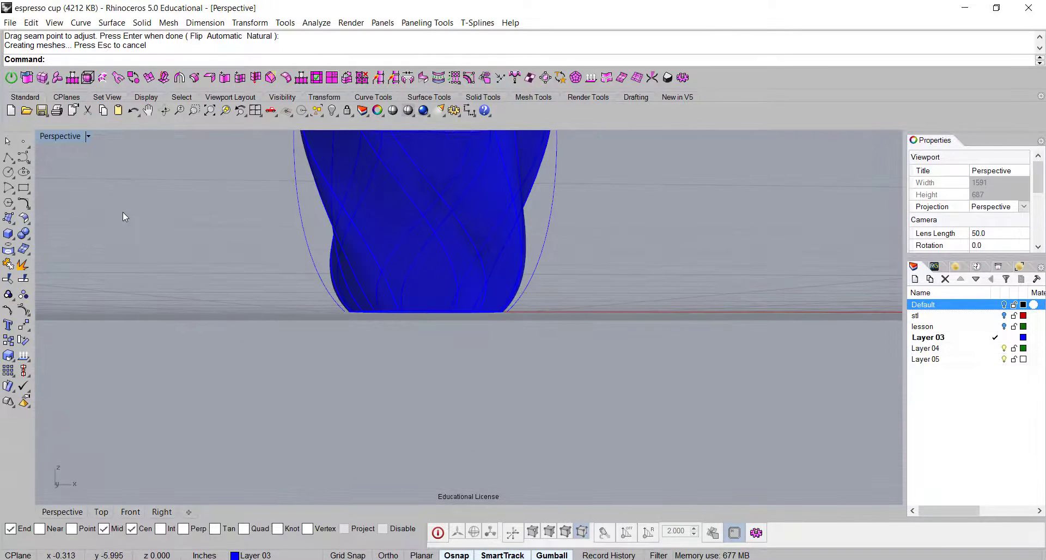
# Create a planar surface from the bottom hexagonal curve to close the cup's base
pyautogui.click(8, 223)
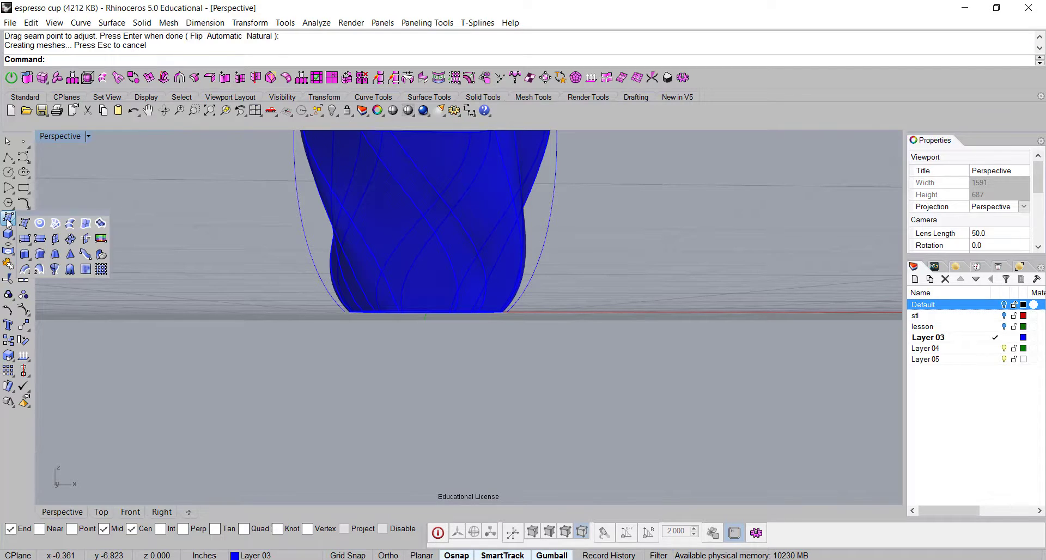
pyautogui.click(40, 223)
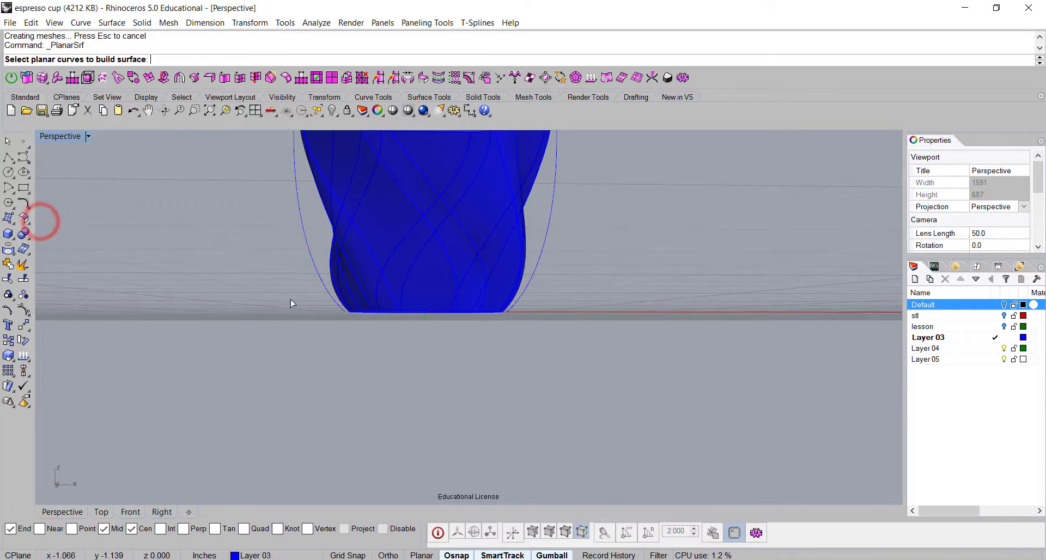
pyautogui.moveTo(288, 292); pyautogui.dragTo(572, 346)
pyautogui.moveTo(526, 352); pyautogui.dragTo(438, 355, button='right')
pyautogui.press('Return')
# Try joining the cup body and its new bottom surface
pyautogui.moveTo(296, 210); pyautogui.dragTo(296, 210)
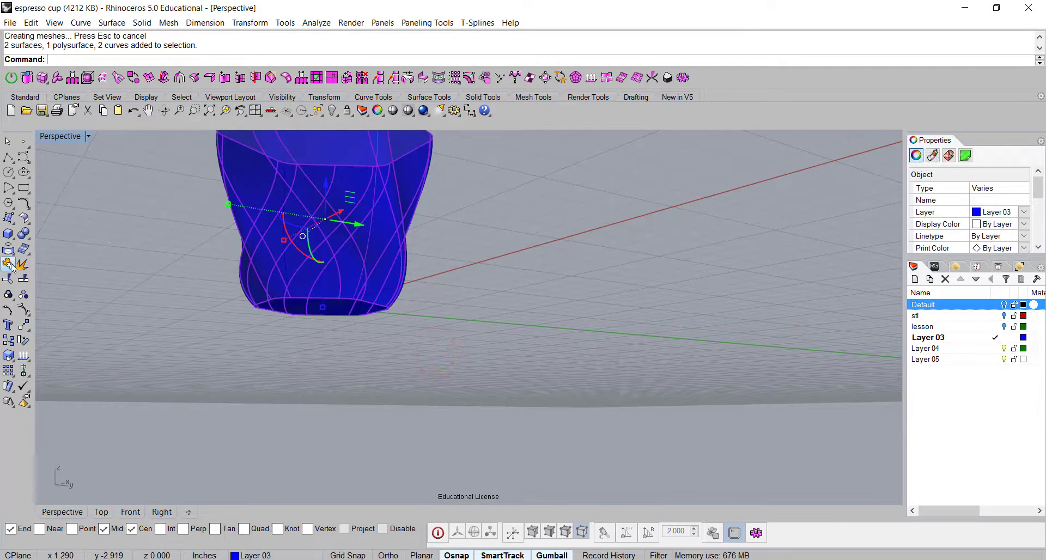
pyautogui.click(8, 264)
pyautogui.moveTo(289, 314); pyautogui.dragTo(605, 357, button='right')
pyautogui.hotkey('ctrl', 'z')
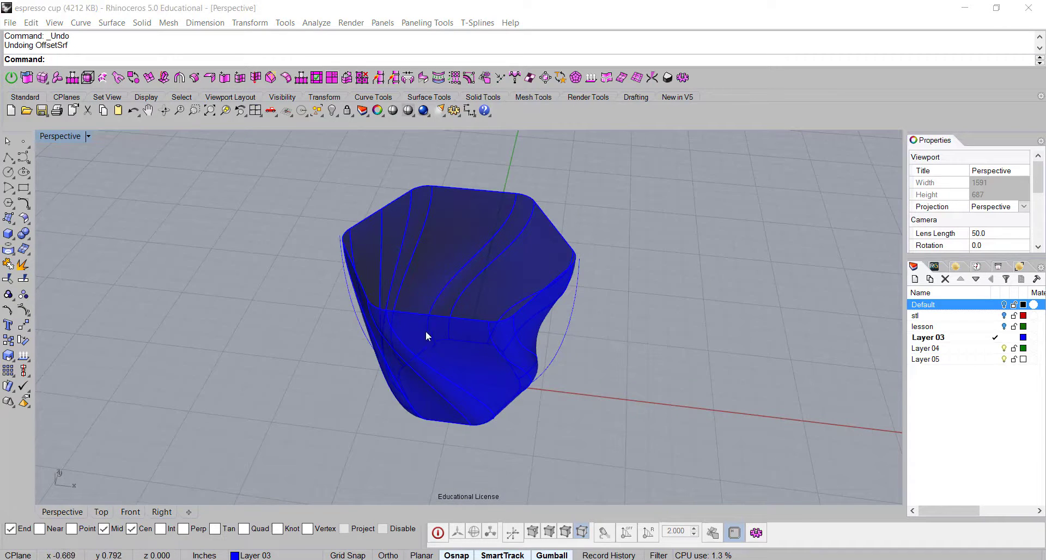
pyautogui.moveTo(430, 337)
pyautogui.mouseDown(button='right')
pyautogui.moveTo(483, 374)
pyautogui.moveTo(530, 376)
pyautogui.moveTo(518, 357)
pyautogui.moveTo(436, 322)
pyautogui.mouseUp(button='right')
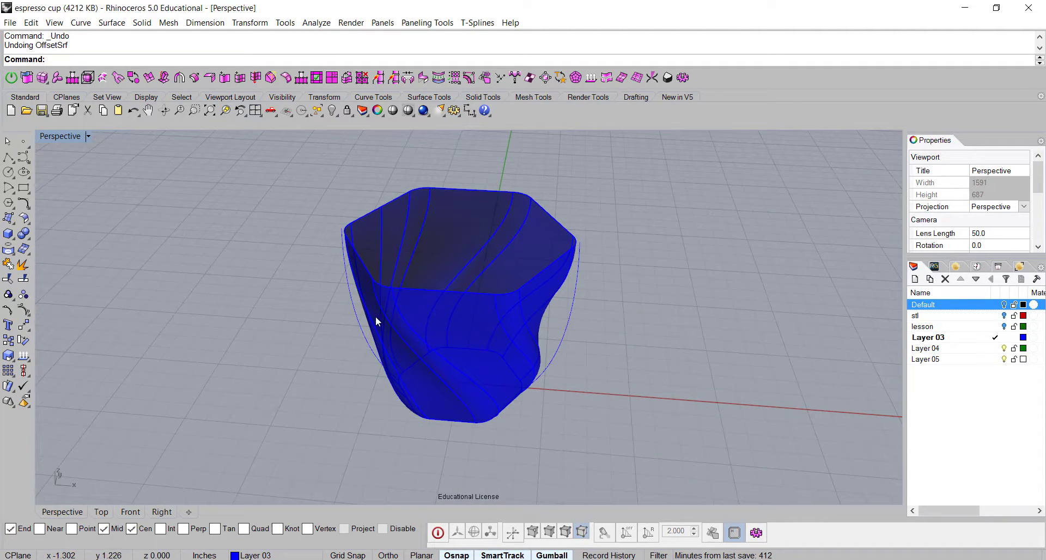
pyautogui.click(25, 222)
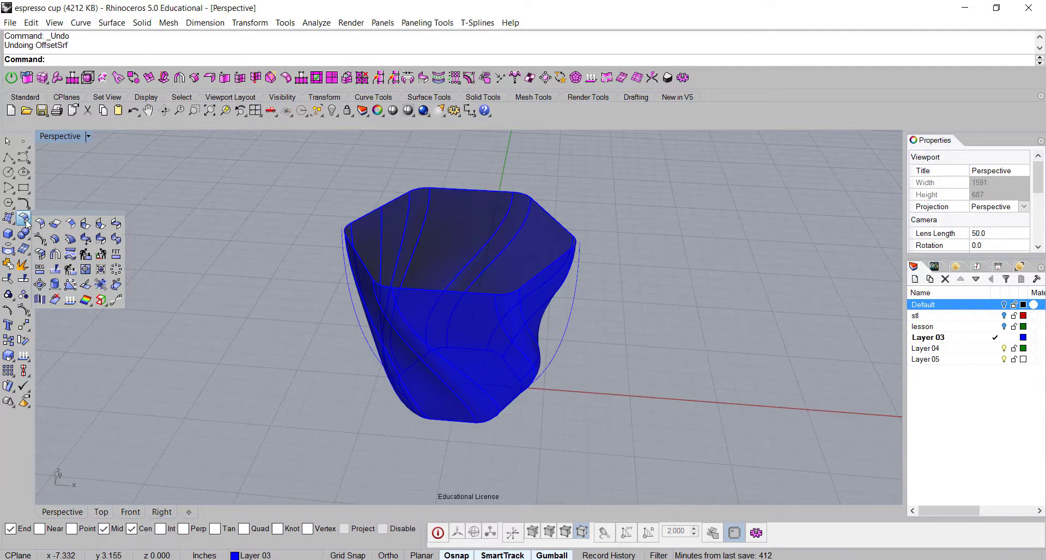
pyautogui.click(56, 240)
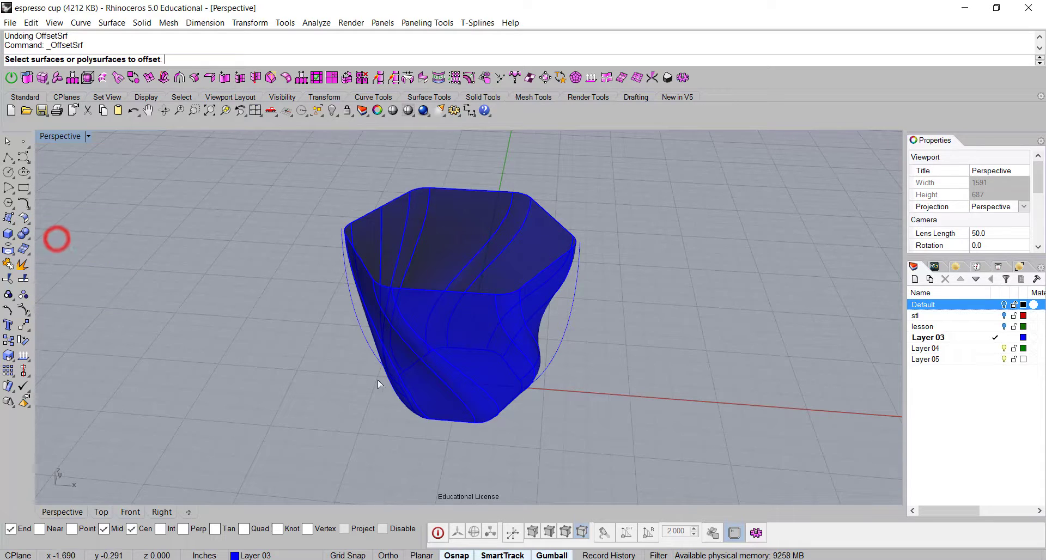
pyautogui.click(439, 330)
pyautogui.press('Return')
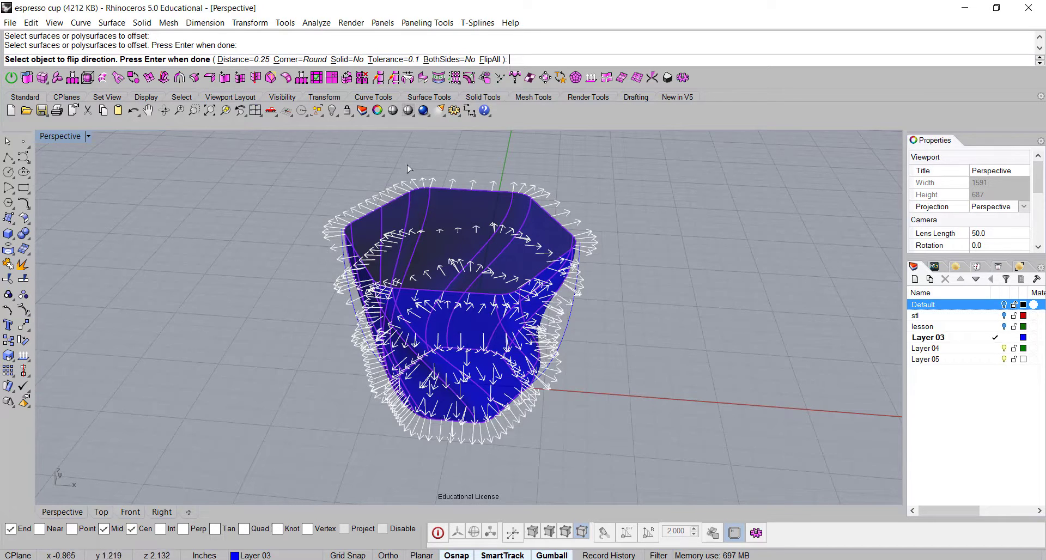
pyautogui.click(491, 60)
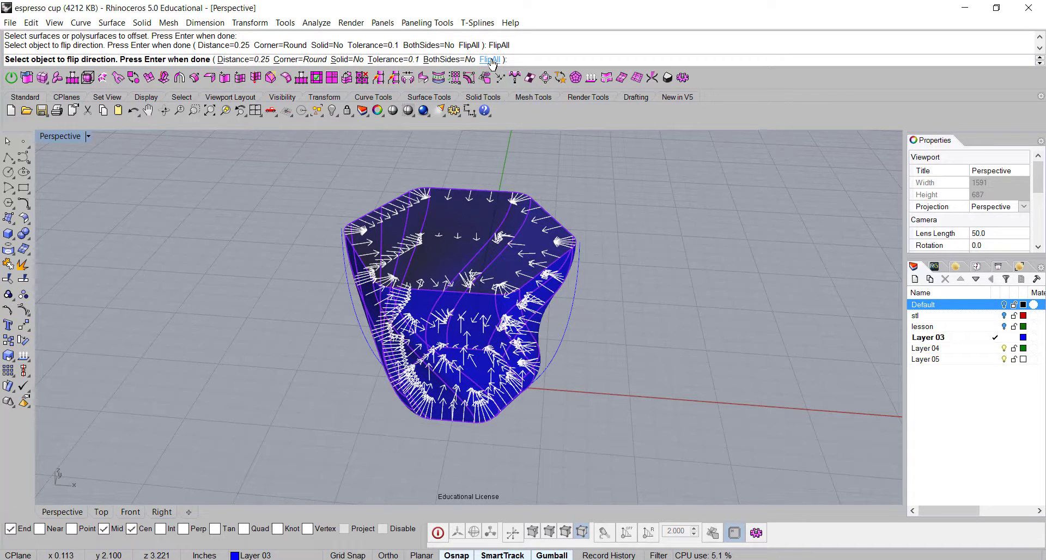
pyautogui.click(491, 60)
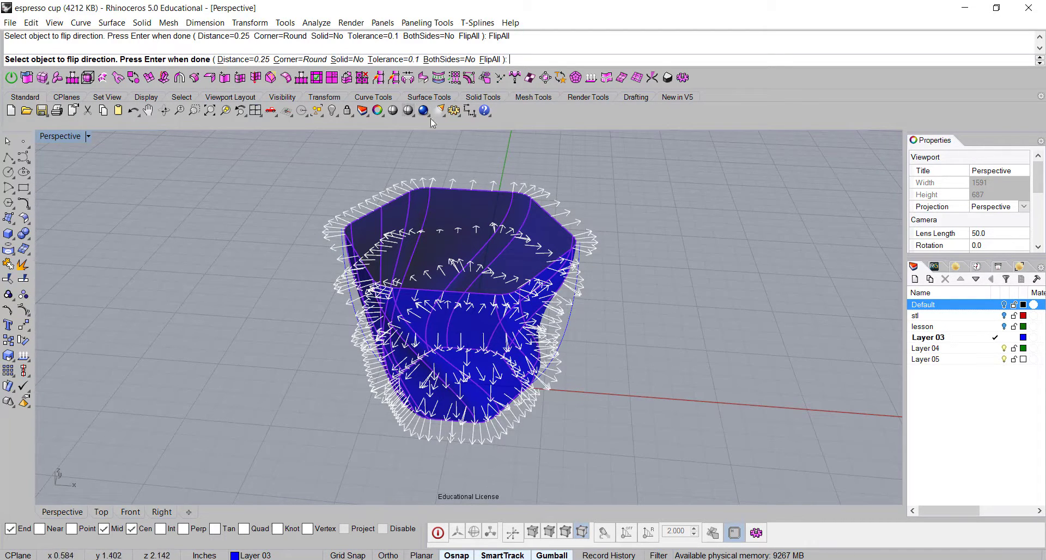
pyautogui.click(355, 64)
pyautogui.press('Return')
pyautogui.scroll(5, 567, 260)
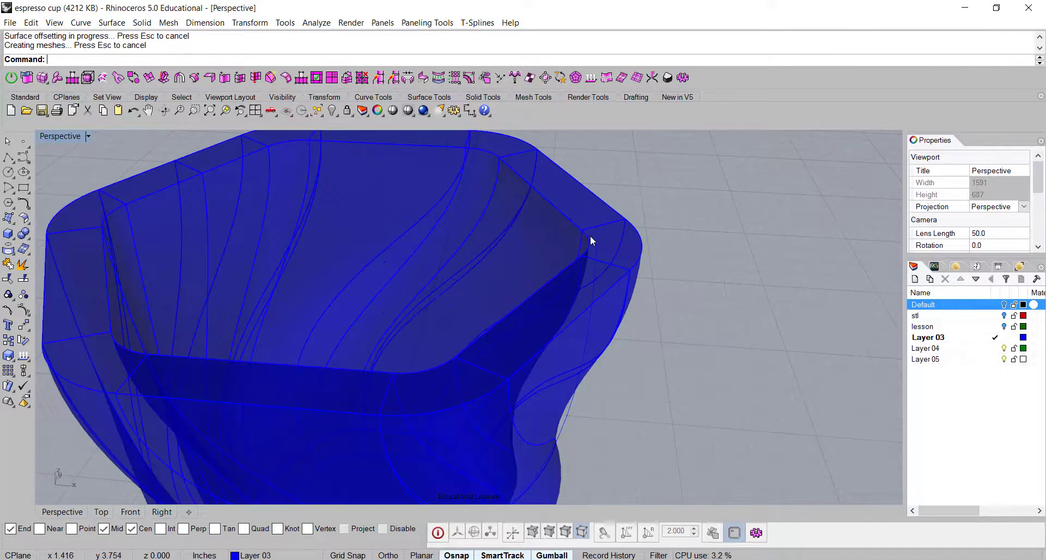
pyautogui.scroll(-5, 642, 268)
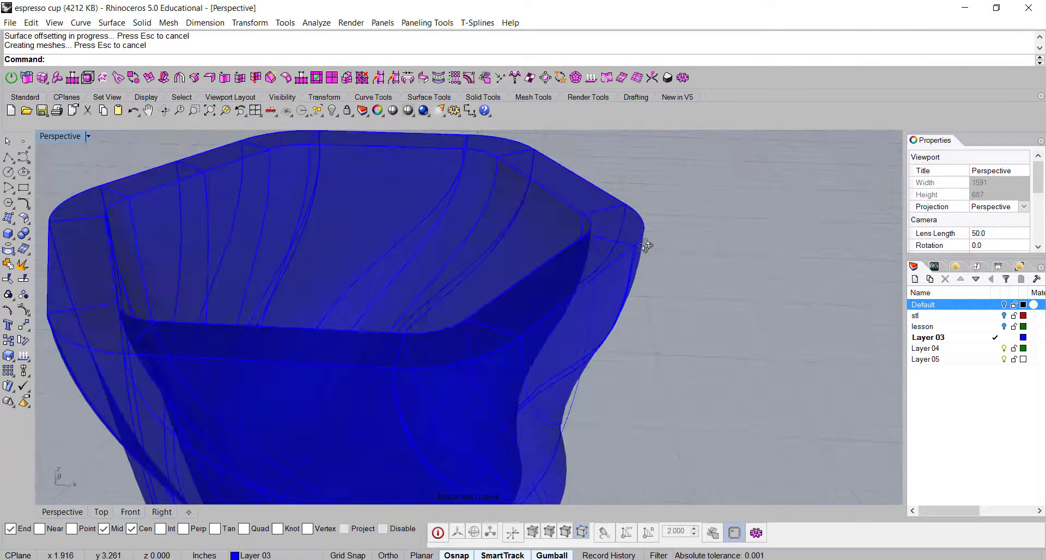
pyautogui.hotkey('ctrl', 'z')
# Repeat OffsetSrf with Solid=No to add a 0.25 offset copy of the cup wall
pyautogui.scroll(-4, 640, 243)
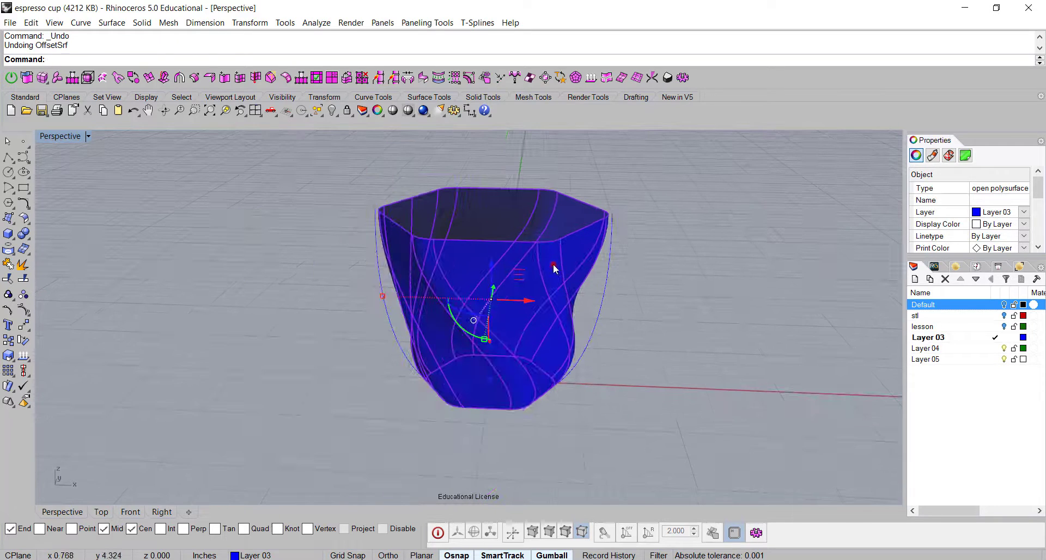
pyautogui.rightClick(553, 264)
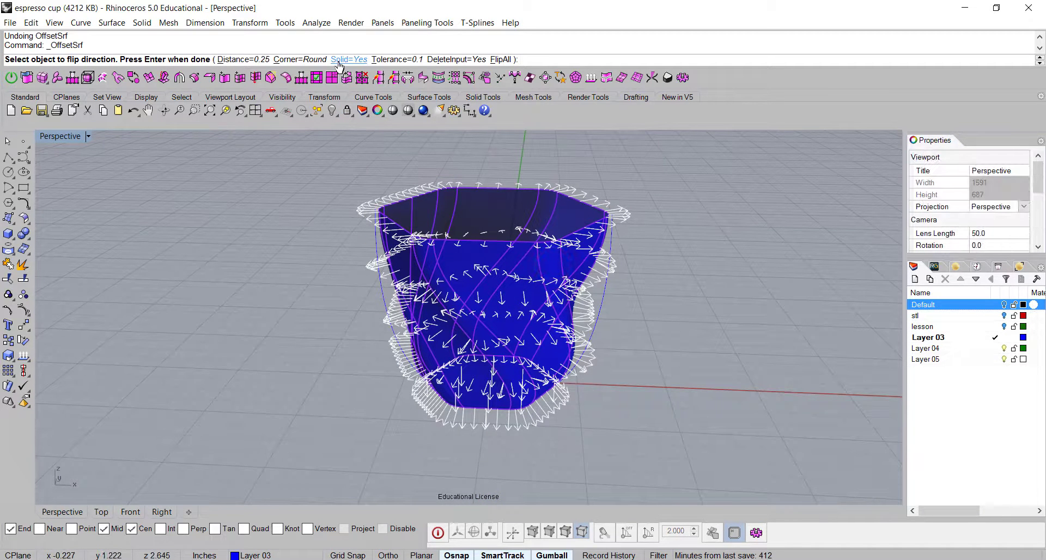
pyautogui.click(338, 60)
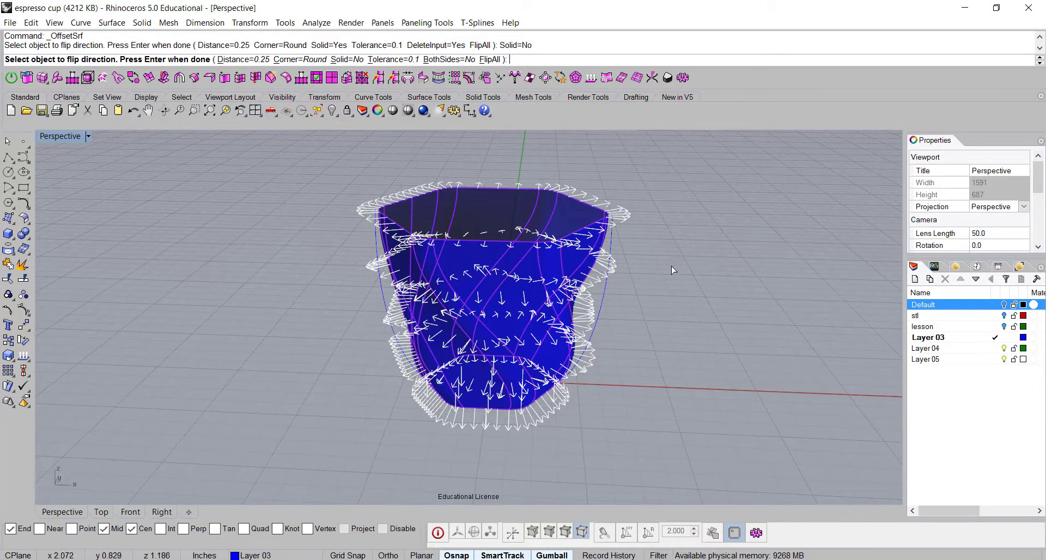
pyautogui.moveTo(652, 264); pyautogui.dragTo(665, 268, button='right')
pyautogui.press('Return')
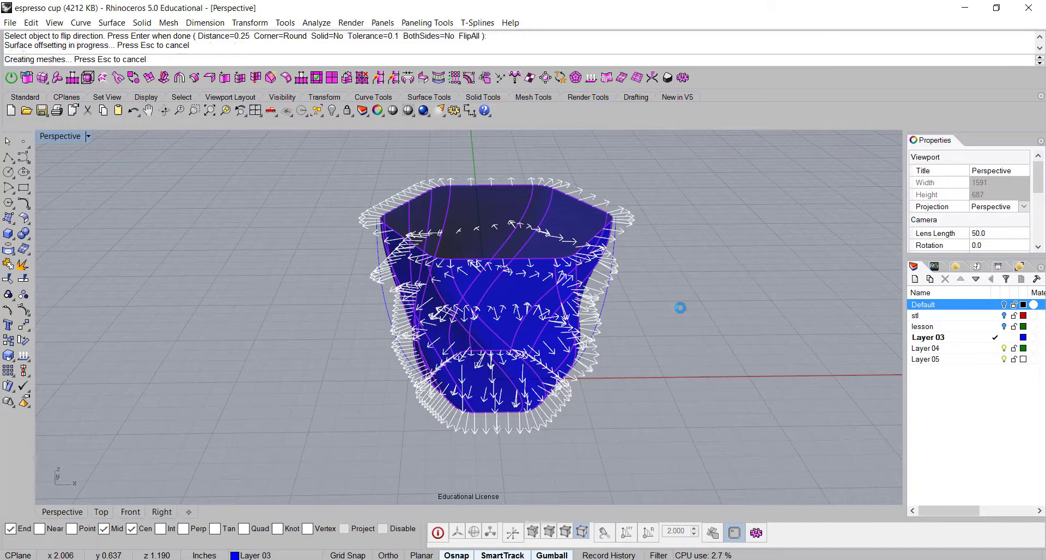
pyautogui.click(677, 276)
pyautogui.moveTo(677, 276); pyautogui.dragTo(626, 454, button='right')
pyautogui.moveTo(465, 316); pyautogui.dragTo(478, 348, button='right')
pyautogui.scroll(5, 483, 327)
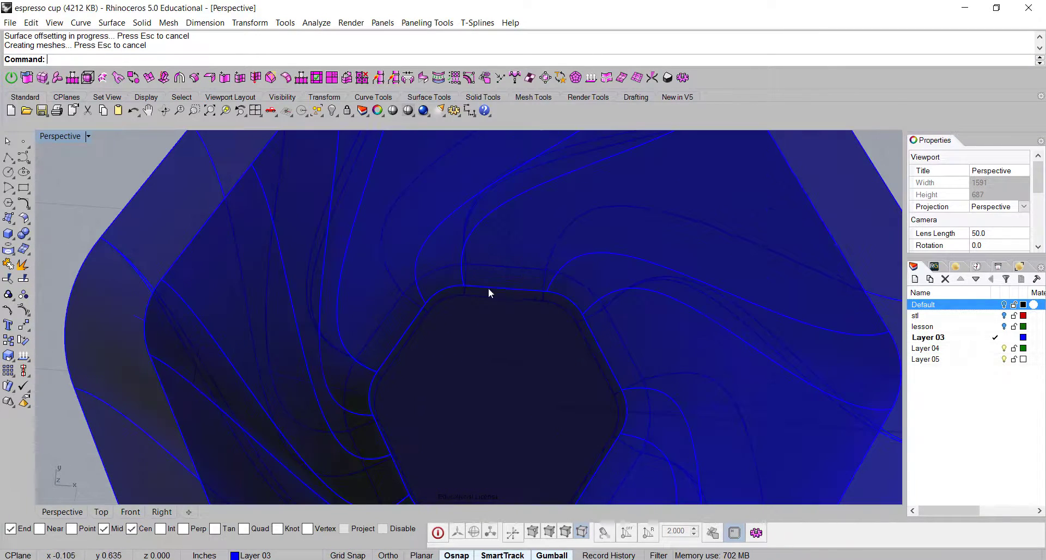
pyautogui.moveTo(604, 408); pyautogui.dragTo(592, 259, button='right')
# Hide one of the two cup walls to isolate the other
pyautogui.click(778, 348)
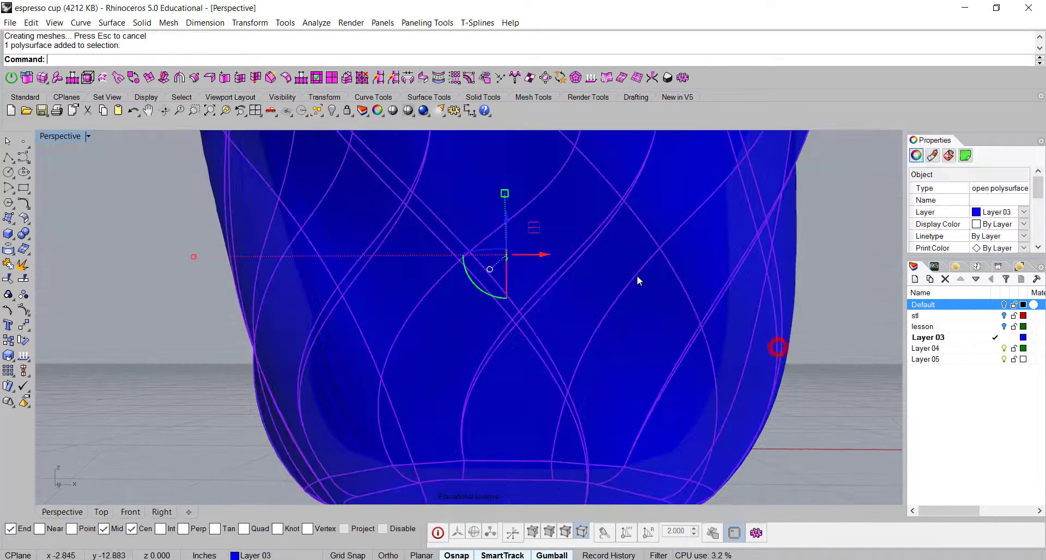
pyautogui.click(330, 111)
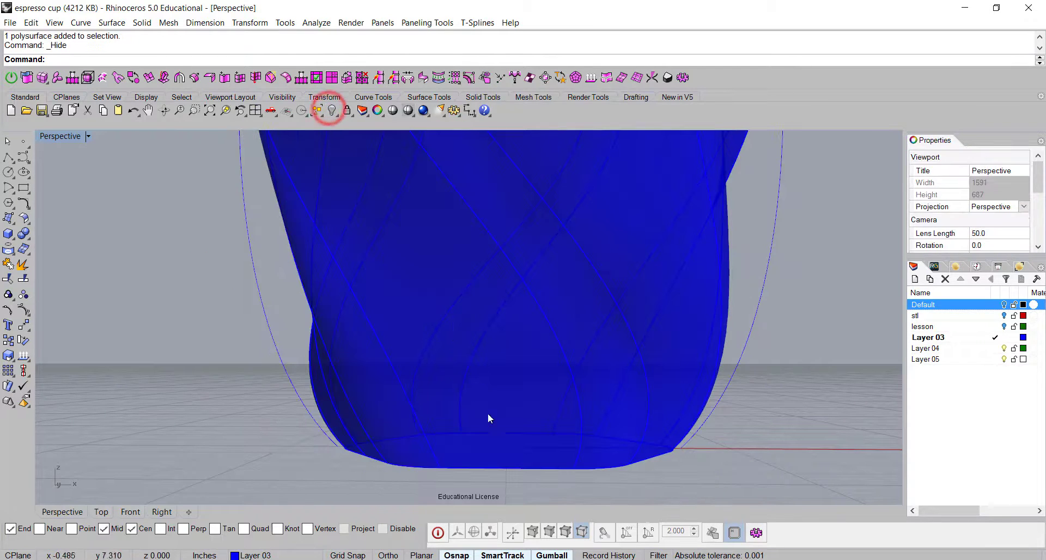
pyautogui.moveTo(491, 417); pyautogui.dragTo(492, 342, button='right')
# Fillet the remaining wall's bottom edge with FilletEdge at radius 0.2
pyautogui.click(27, 231)
pyautogui.click(101, 254)
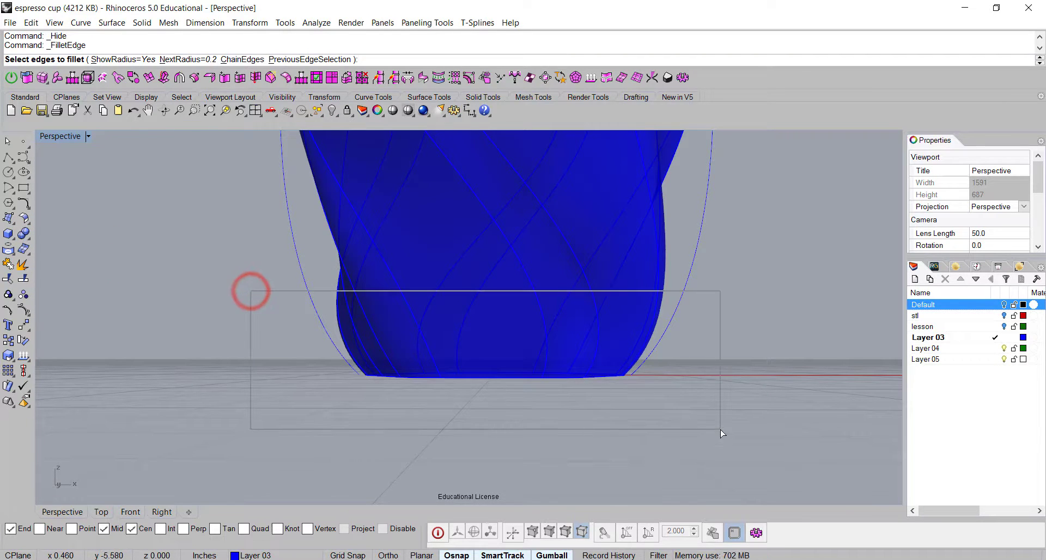
pyautogui.click(518, 393)
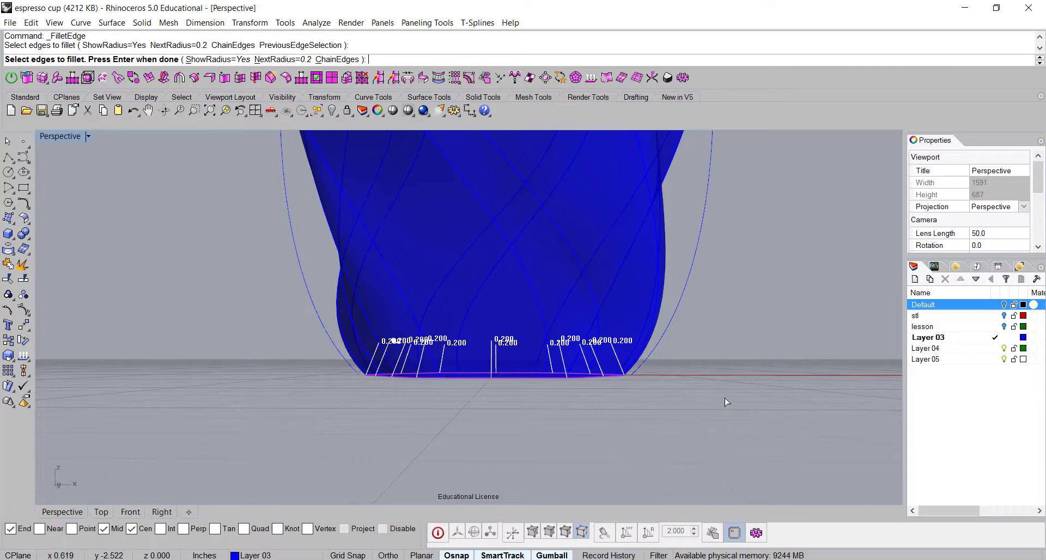
pyautogui.press('Return')
pyautogui.press('Return')
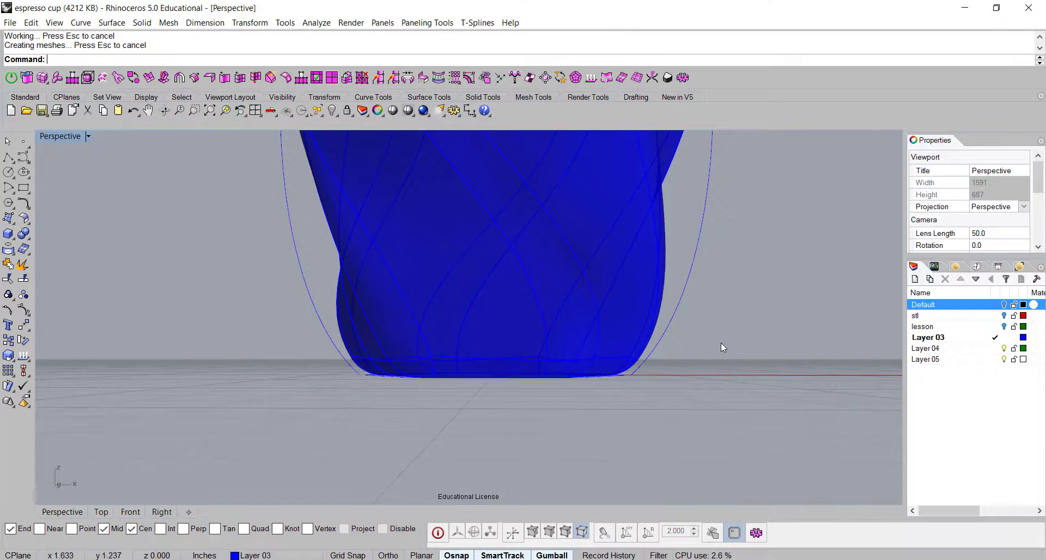
pyautogui.moveTo(721, 338); pyautogui.dragTo(762, 381, button='right')
pyautogui.moveTo(388, 198); pyautogui.dragTo(658, 367, button='right')
# Duplicate all the rim edges of both cup walls as curves with DupEdge
pyautogui.scroll(3, 603, 302)
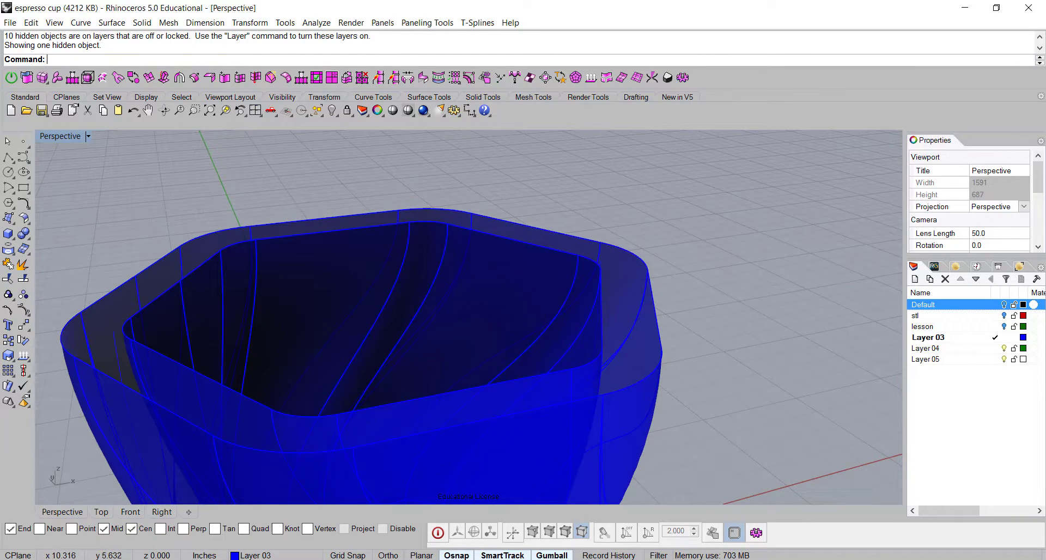
pyautogui.moveTo(665, 228); pyautogui.dragTo(678, 222, button='right')
pyautogui.moveTo(687, 280)
pyautogui.mouseDown(button='right')
pyautogui.moveTo(644, 281)
pyautogui.moveTo(665, 266)
pyautogui.moveTo(683, 270)
pyautogui.mouseUp(button='right')
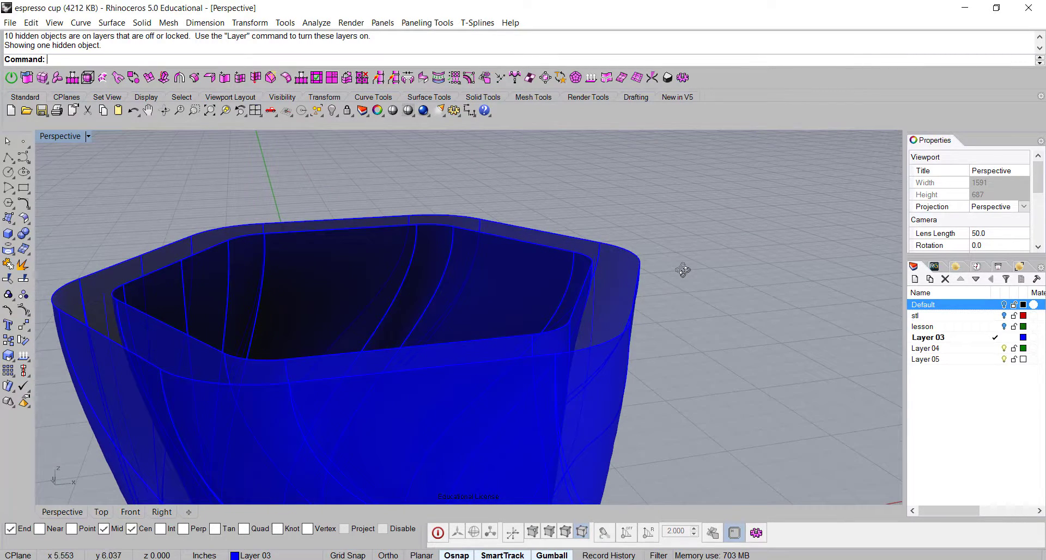
pyautogui.scroll(-3, 687, 267)
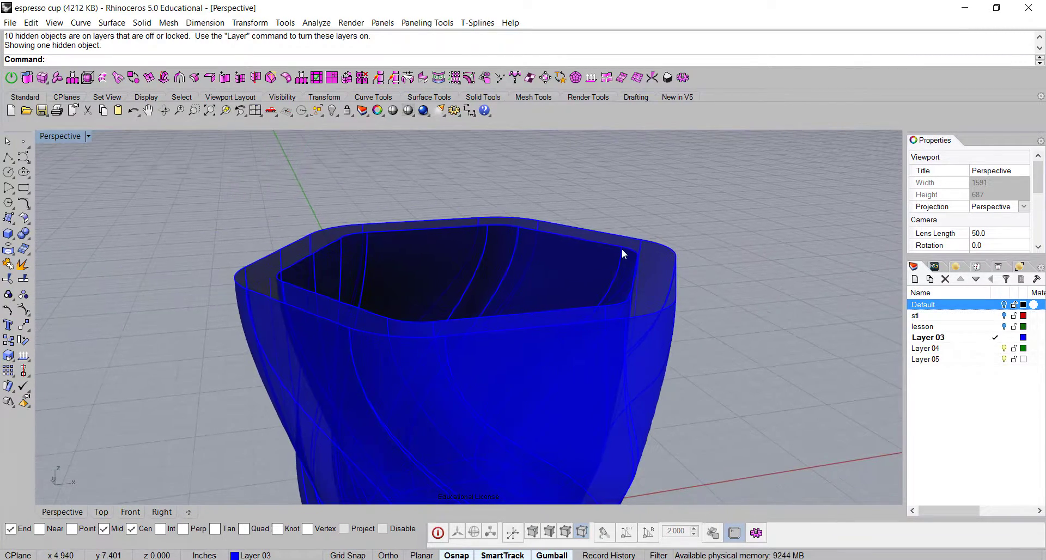
pyautogui.press('Return')
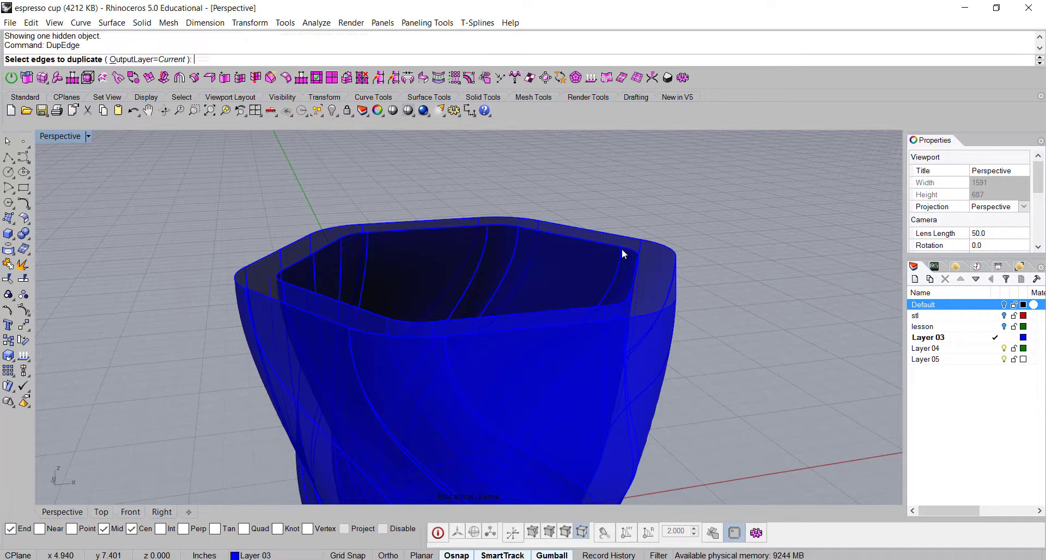
pyautogui.moveTo(156, 171); pyautogui.dragTo(768, 387)
pyautogui.press('Return')
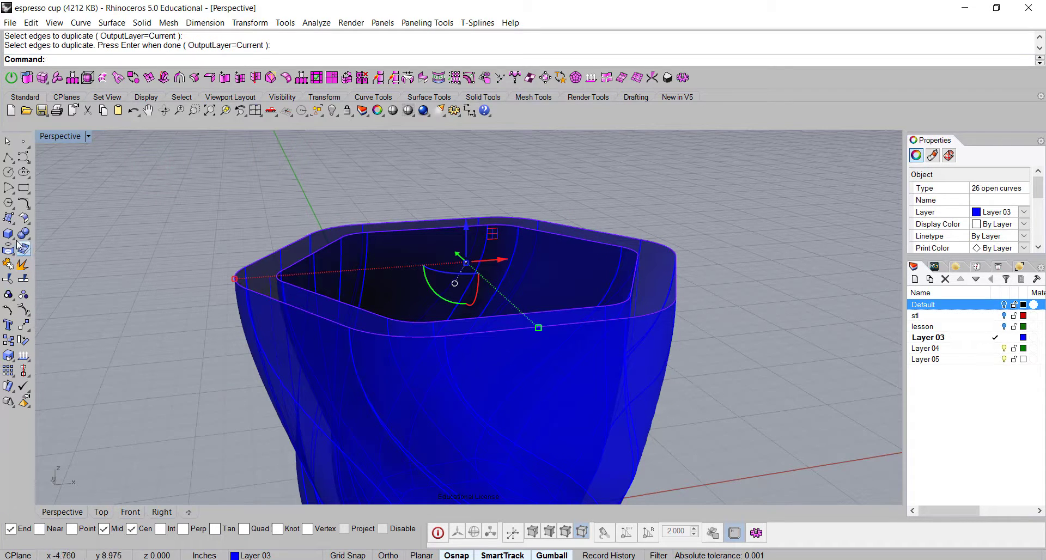
# Join the 26 duplicated rim curves into 2 closed curves
pyautogui.click(8, 265)
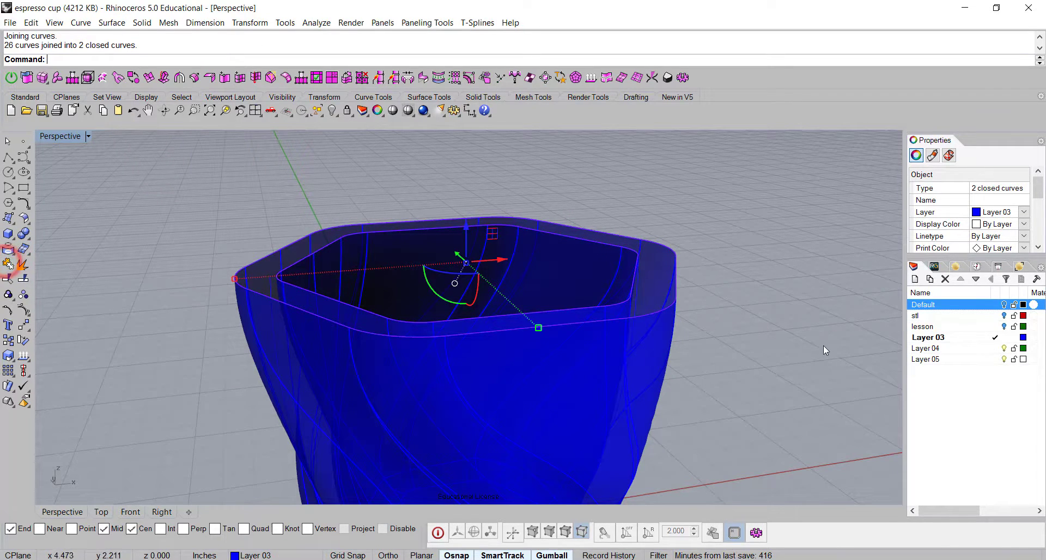
pyautogui.click(784, 262)
pyautogui.moveTo(779, 267); pyautogui.dragTo(656, 301, button='right')
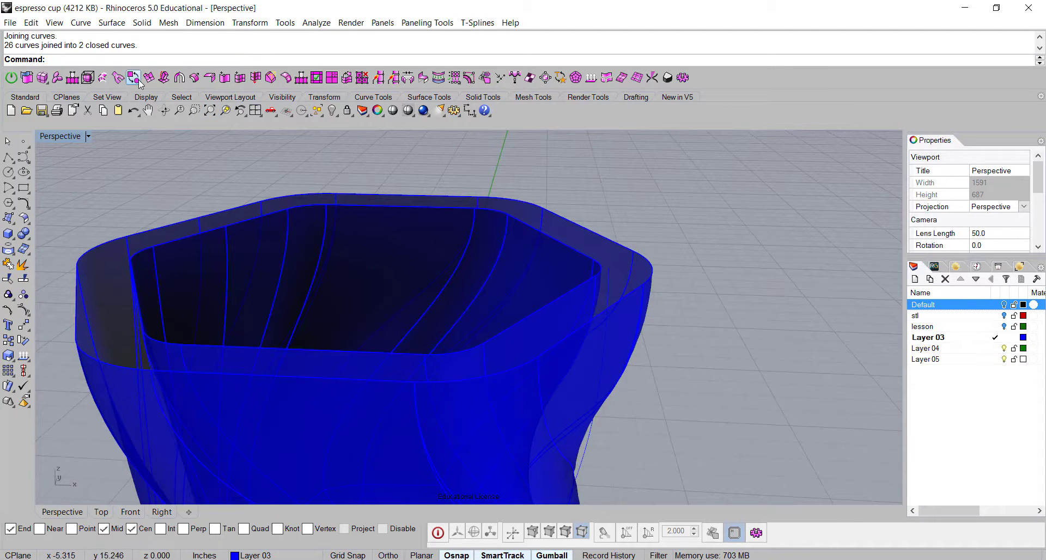
# Draw a tangent-continuity Blend Curve between the inner and outer rim edges
pyautogui.click(23, 203)
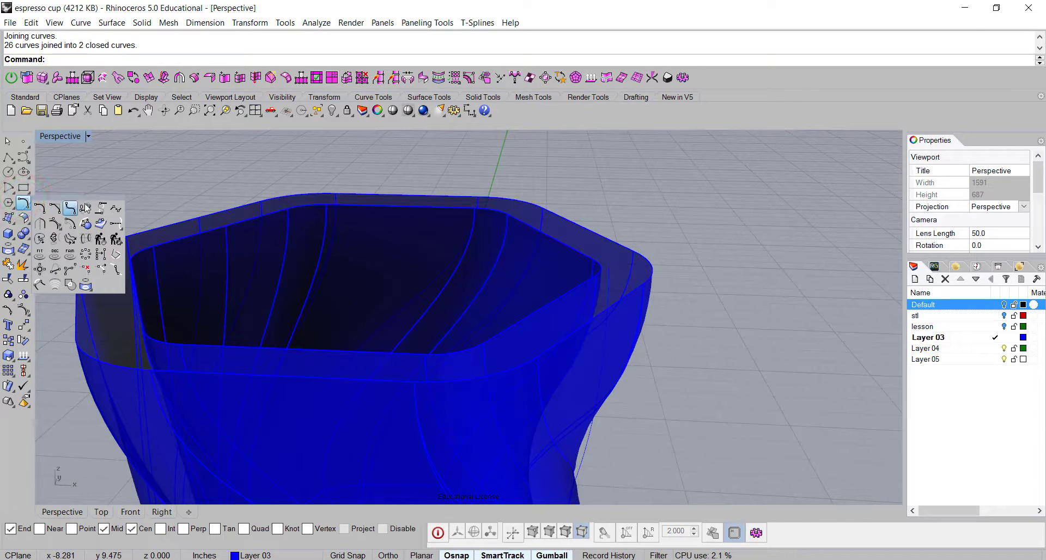
pyautogui.click(90, 208)
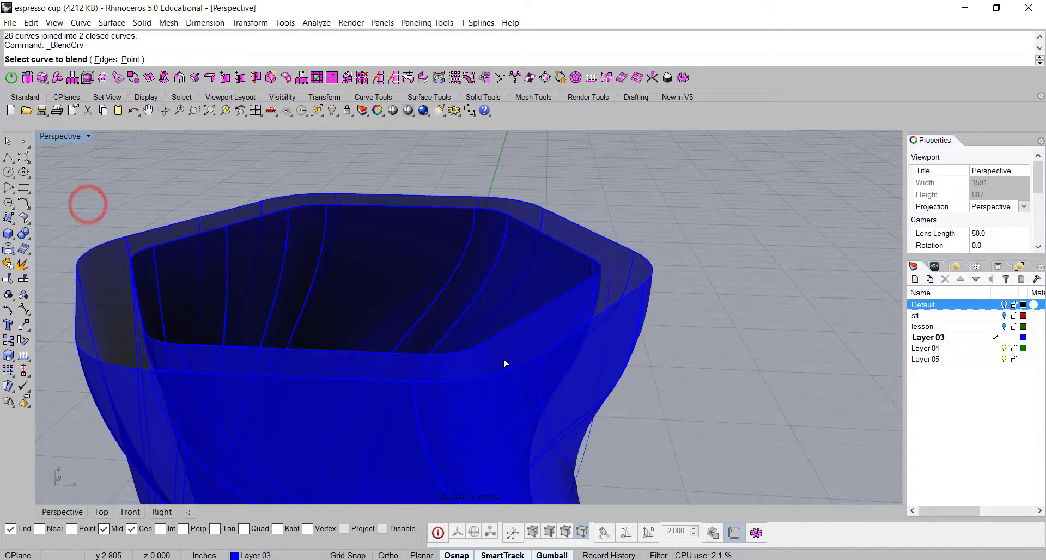
pyautogui.click(485, 350)
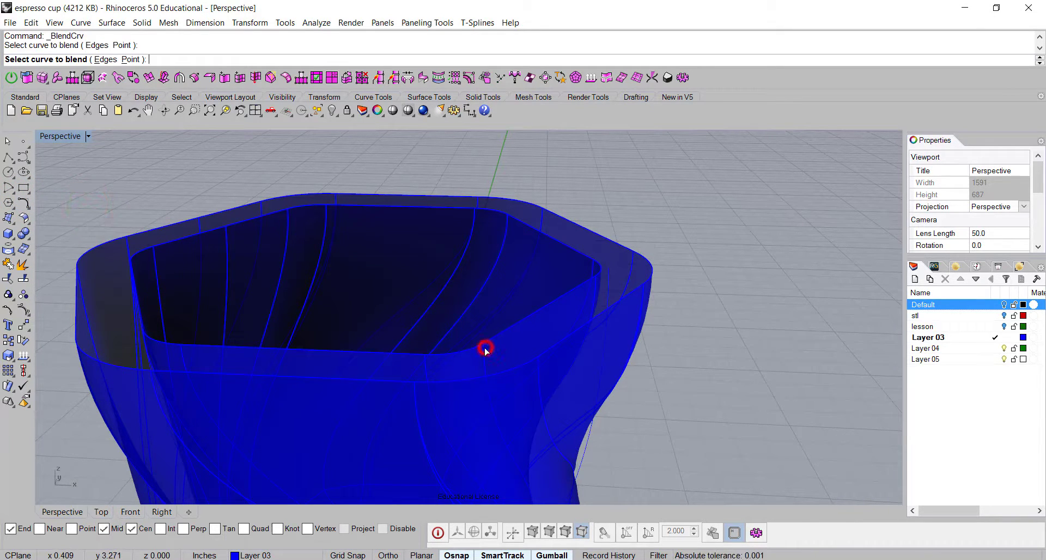
pyautogui.click(537, 365)
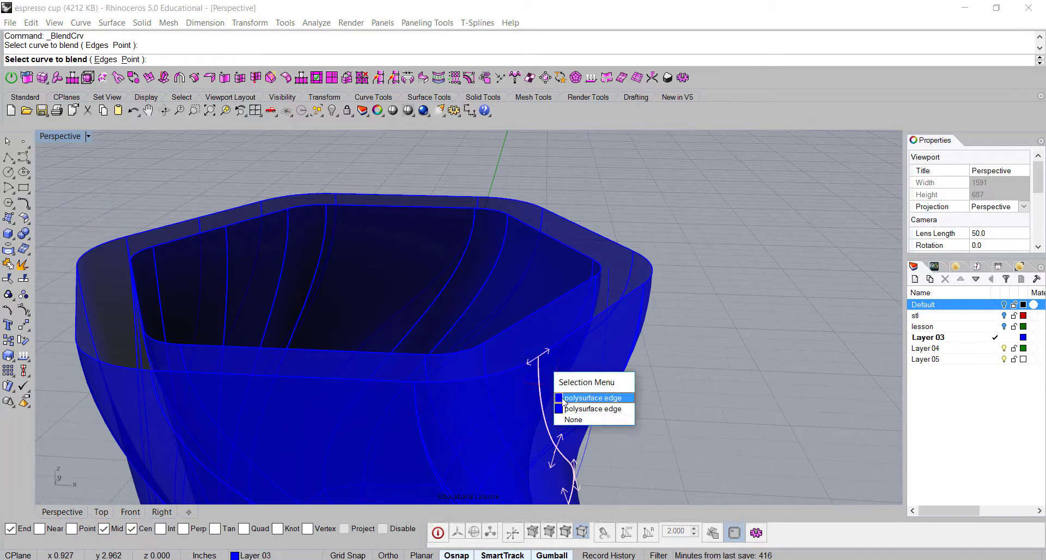
pyautogui.click(565, 399)
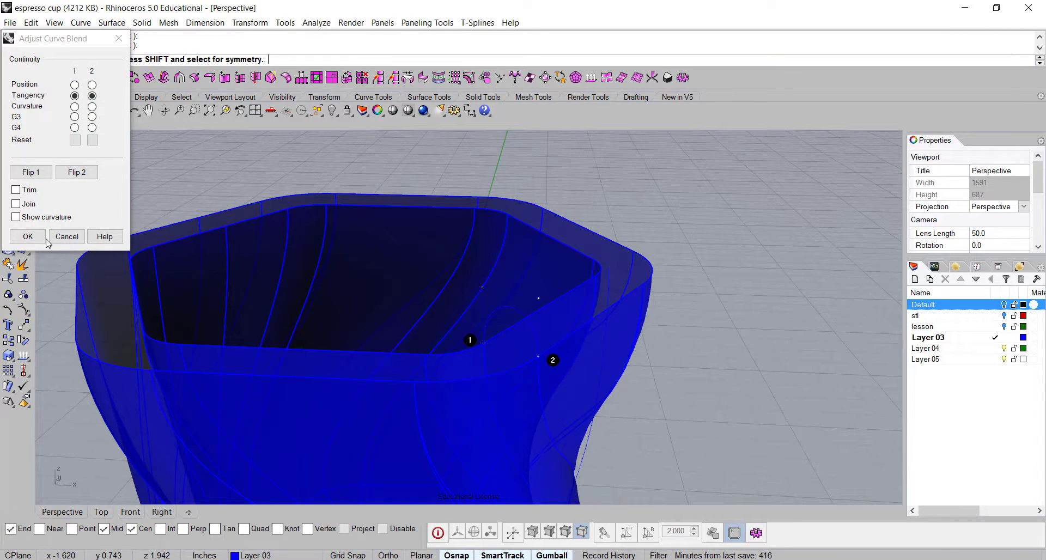
pyautogui.moveTo(523, 271); pyautogui.dragTo(575, 284, button='right')
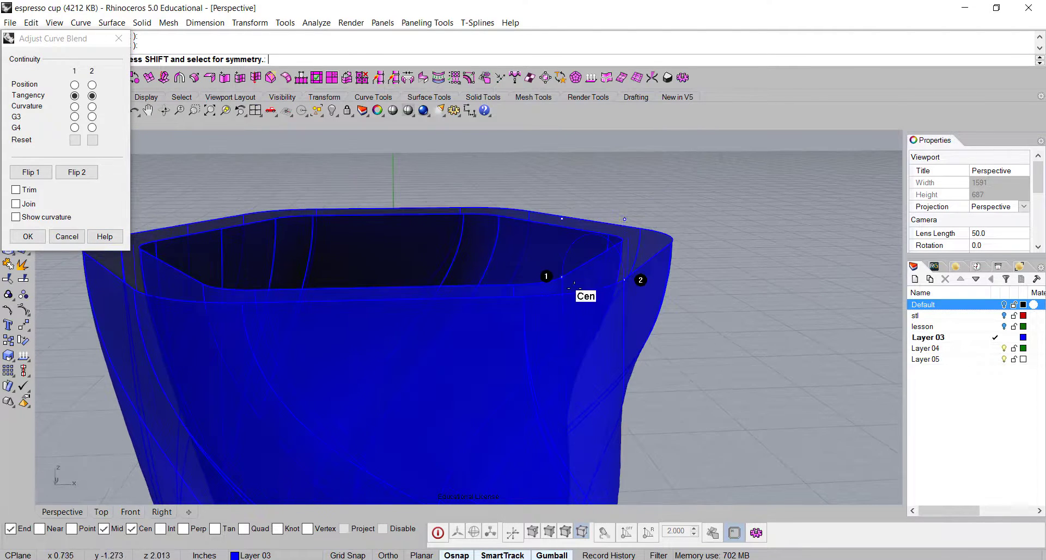
pyautogui.click(27, 236)
pyautogui.scroll(5, 577, 247)
pyautogui.click(578, 238)
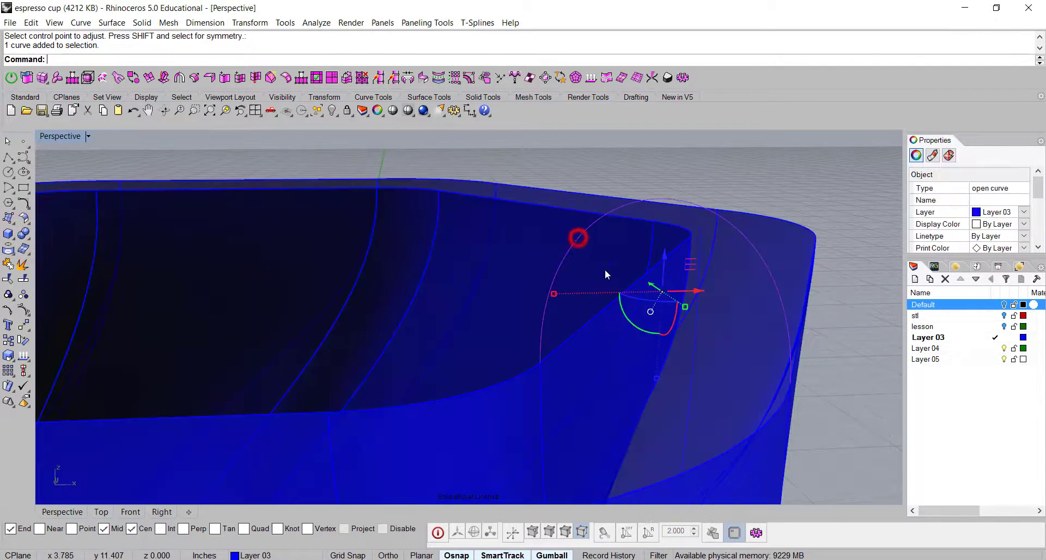
pyautogui.scroll(-5, 637, 283)
pyautogui.click(792, 300)
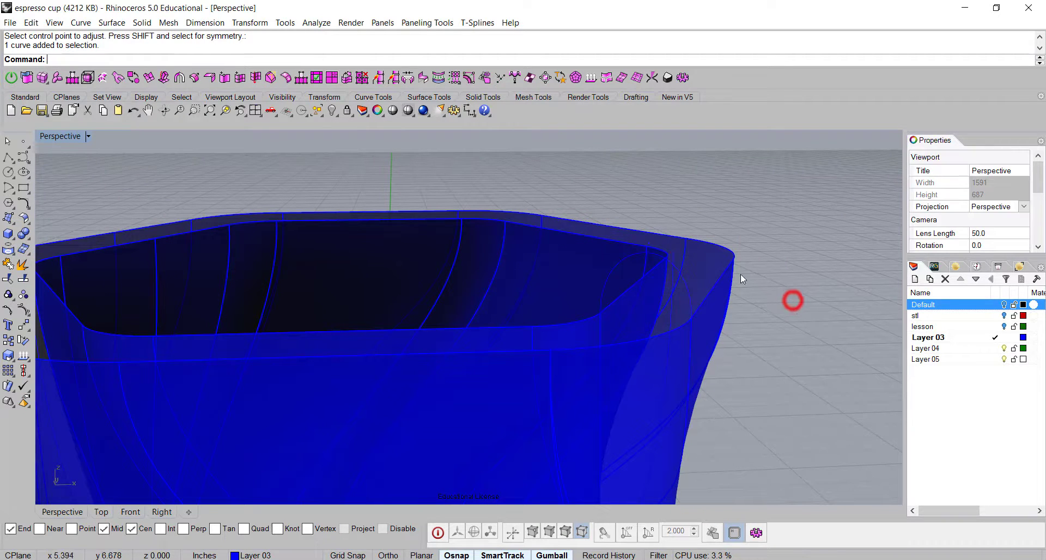
# Start Sweep 2 Rails with outer and inner rim edges as rails, blend profile as section
pyautogui.click(112, 23)
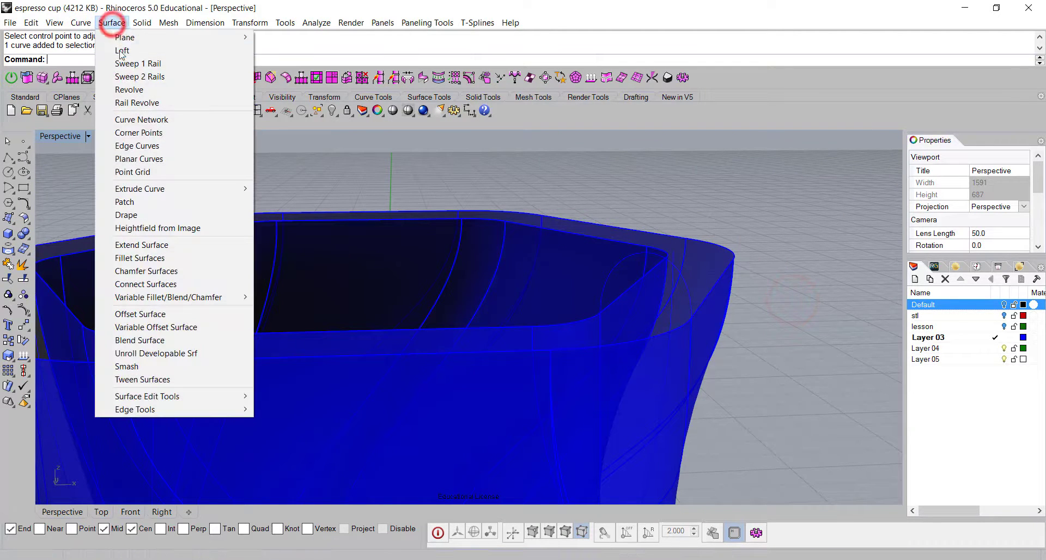
pyautogui.click(133, 76)
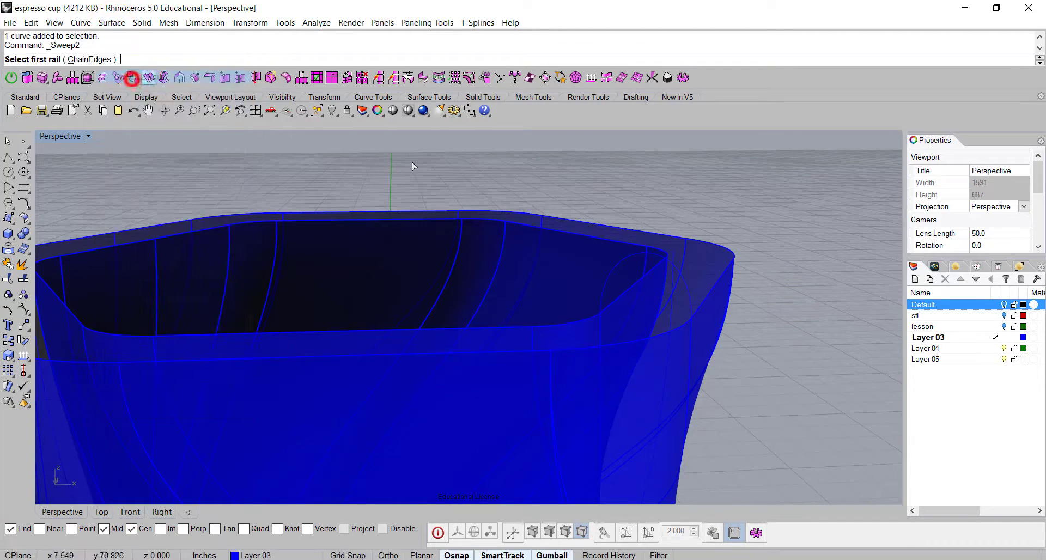
pyautogui.click(632, 290)
pyautogui.click(675, 329)
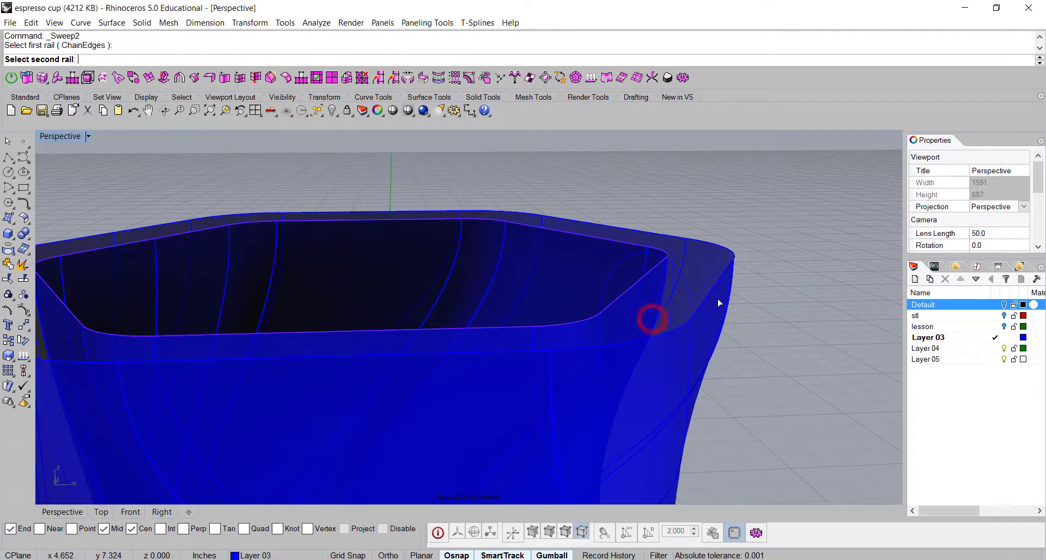
pyautogui.click(712, 300)
pyautogui.click(734, 321)
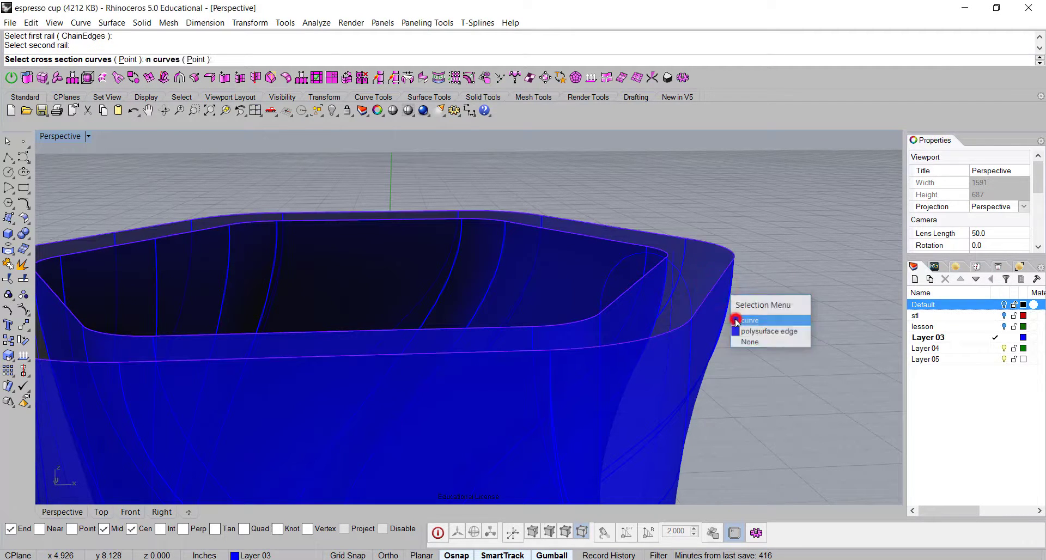
pyautogui.click(679, 273)
pyautogui.press('Return')
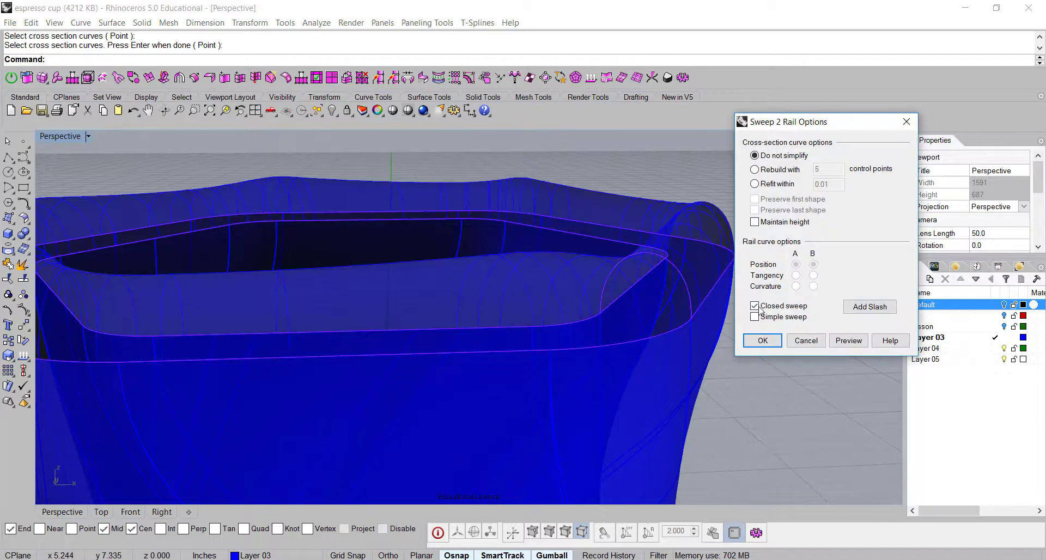
# Turn on Maintain height, preview, and create the rounded rim surface
pyautogui.moveTo(416, 287)
pyautogui.mouseDown(button='right')
pyautogui.moveTo(431, 276)
pyautogui.moveTo(483, 285)
pyautogui.moveTo(337, 297)
pyautogui.moveTo(418, 296)
pyautogui.moveTo(432, 283)
pyautogui.mouseUp(button='right')
pyautogui.click(755, 222)
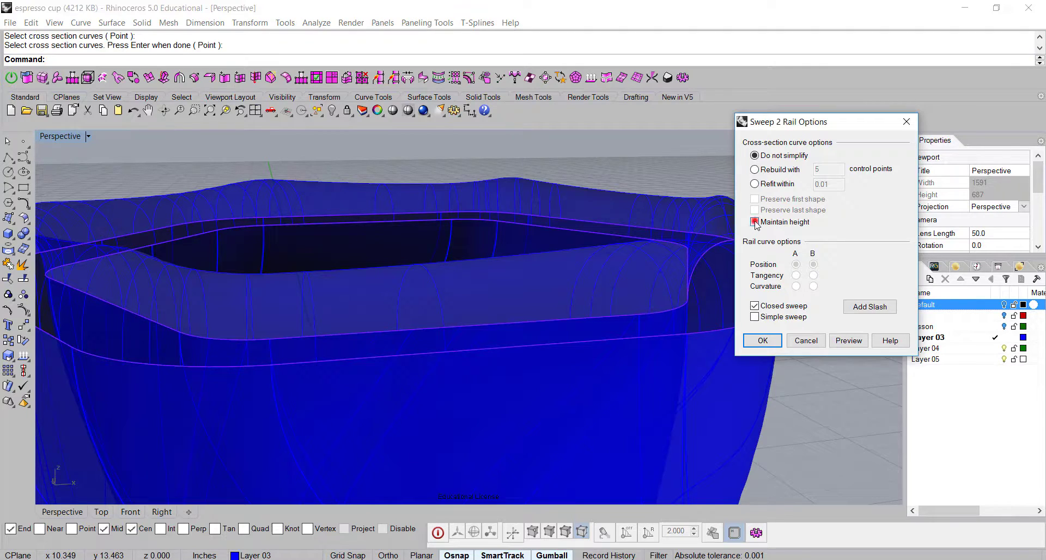
pyautogui.click(847, 339)
pyautogui.click(756, 340)
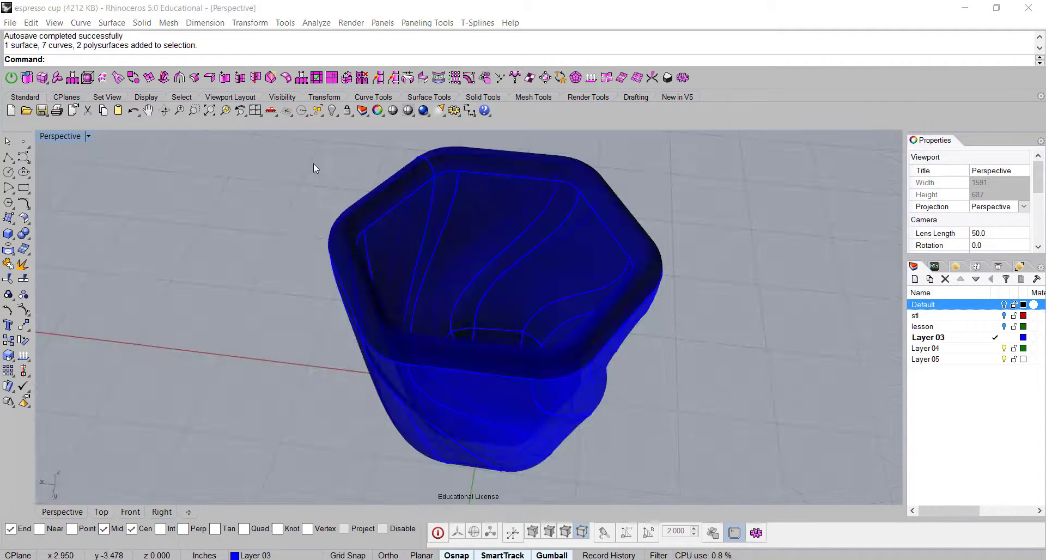
pyautogui.click(312, 163)
pyautogui.scroll(2, 313, 163)
# Join the rim and both cup walls, confirming one closed polysurface on Layer 03
pyautogui.moveTo(281, 145); pyautogui.dragTo(741, 450)
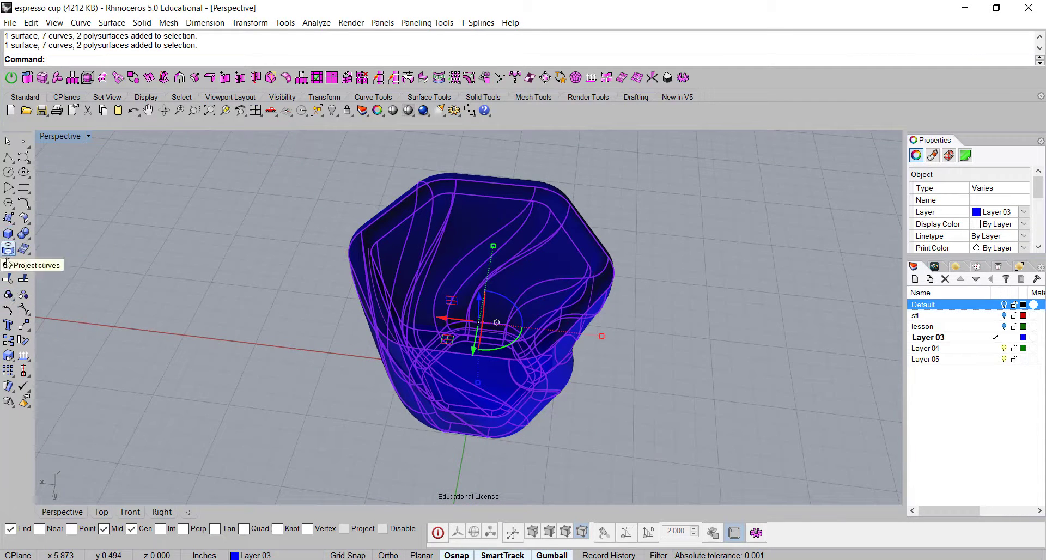
pyautogui.click(8, 235)
pyautogui.click(655, 354)
pyautogui.moveTo(656, 357); pyautogui.dragTo(638, 374, button='right')
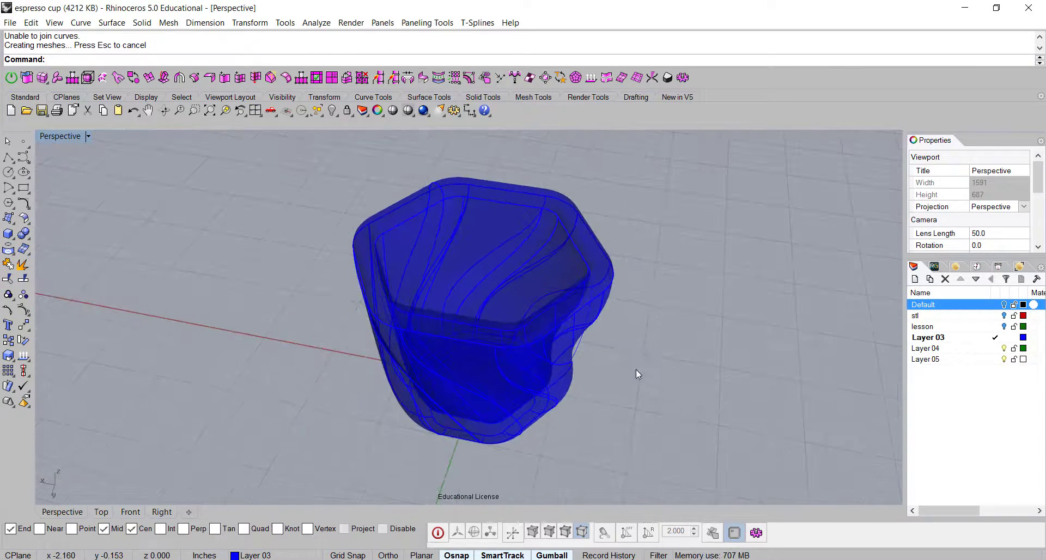
pyautogui.click(477, 314)
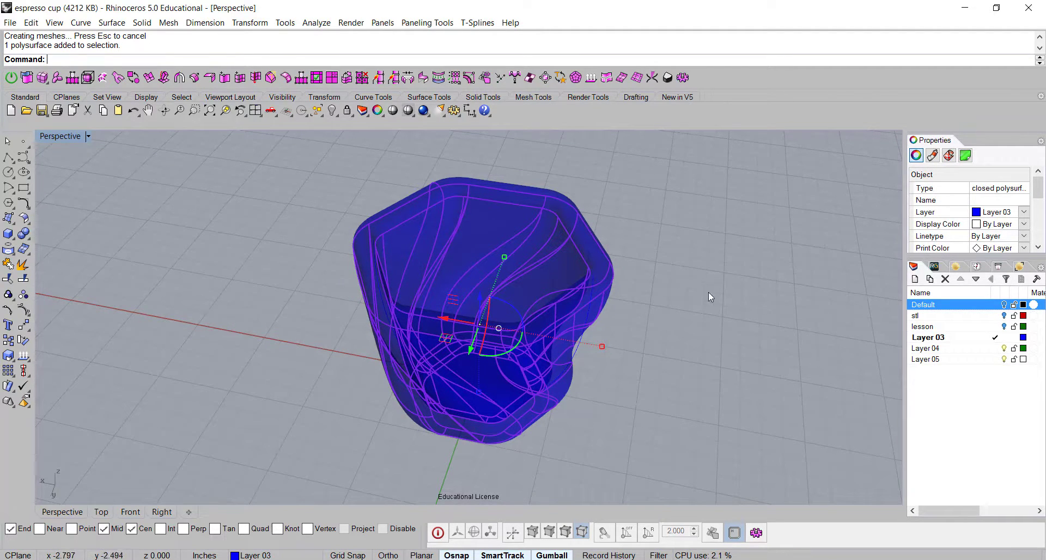
pyautogui.click(637, 325)
pyautogui.moveTo(637, 325); pyautogui.dragTo(628, 353, button='right')
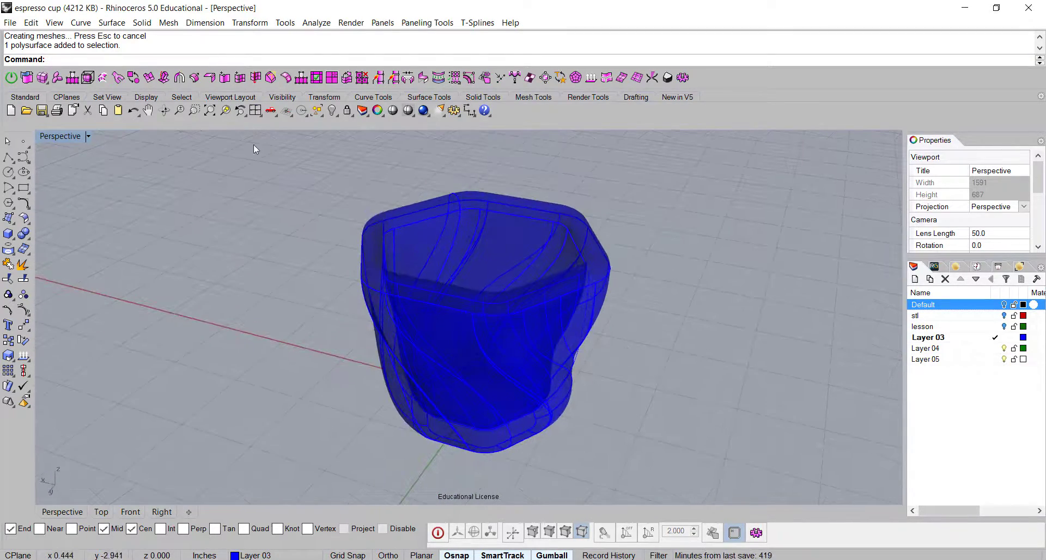
# Maximize the Front viewport and pan to make room beside the cup
pyautogui.click(57, 136)
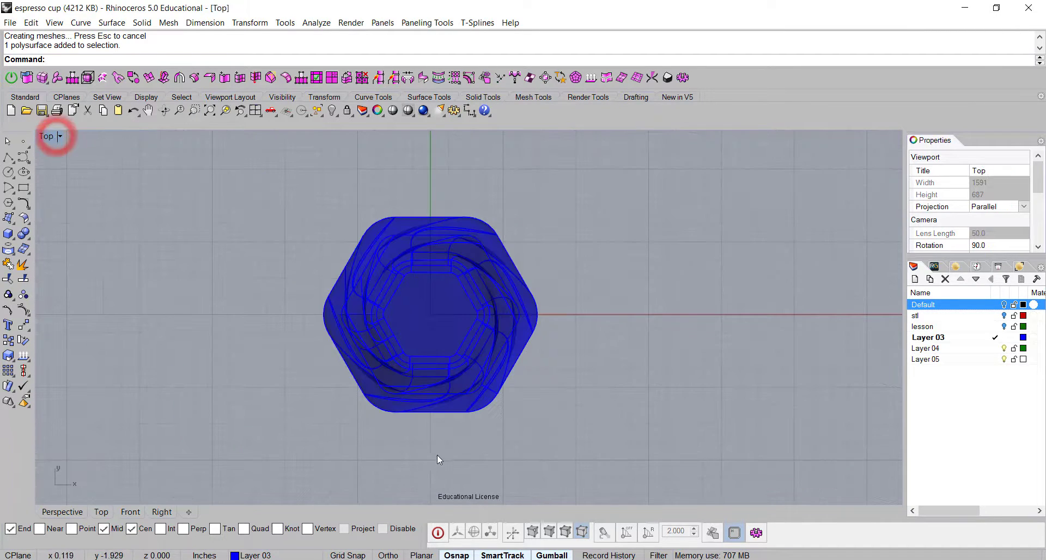
pyautogui.doubleClick(43, 140)
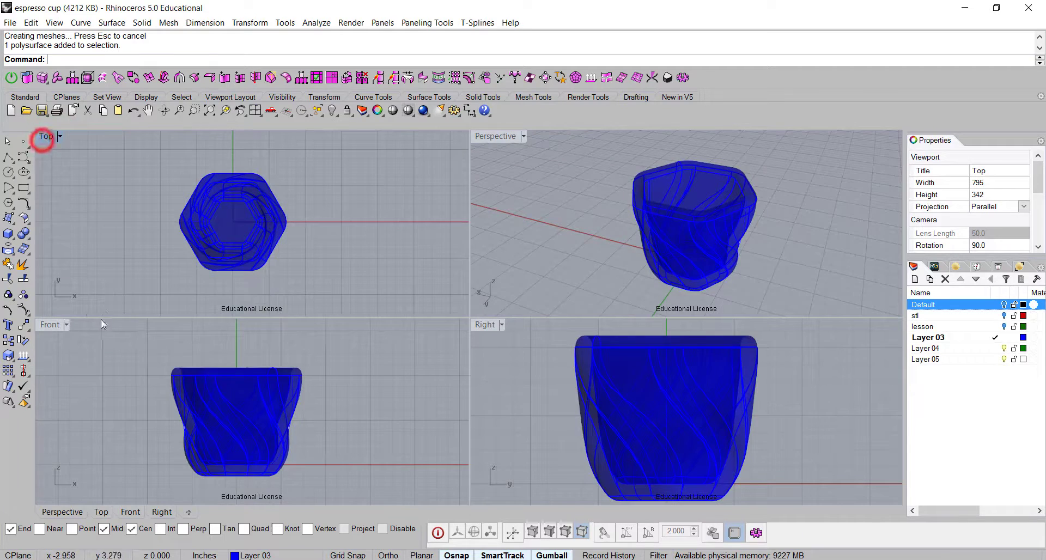
pyautogui.doubleClick(46, 322)
pyautogui.scroll(2, 561, 332)
pyautogui.moveTo(551, 308); pyautogui.dragTo(509, 303, button='right')
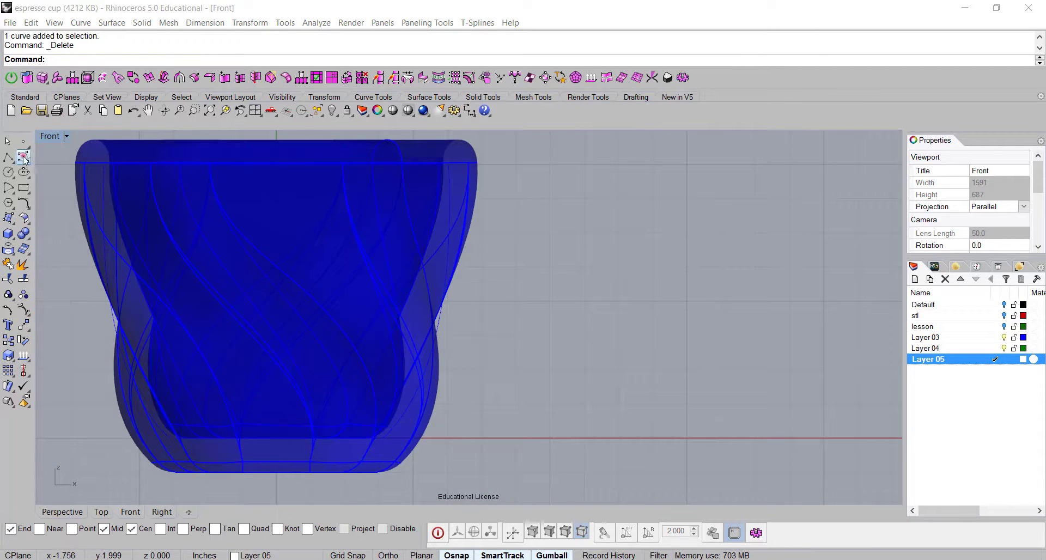
# Draw a C-shaped handle curve from the rim's right edge out and back to the lower wall
pyautogui.click(22, 158)
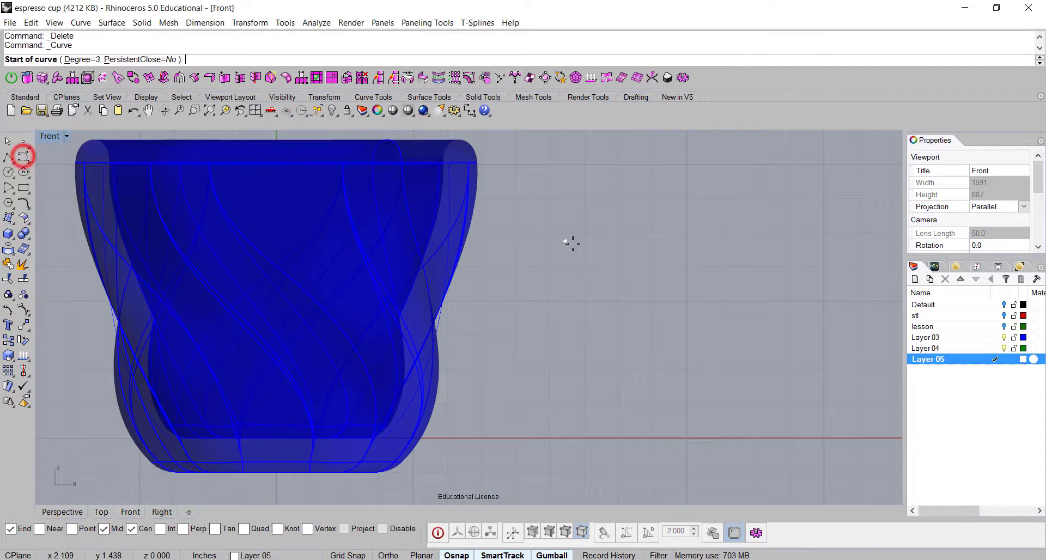
pyautogui.click(452, 194)
pyautogui.click(549, 193)
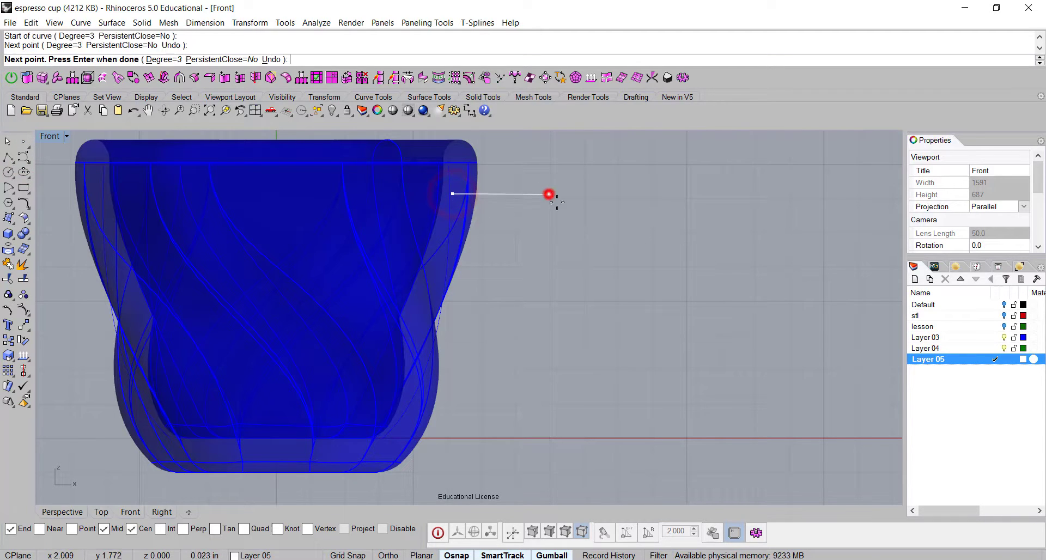
pyautogui.click(567, 242)
pyautogui.click(553, 330)
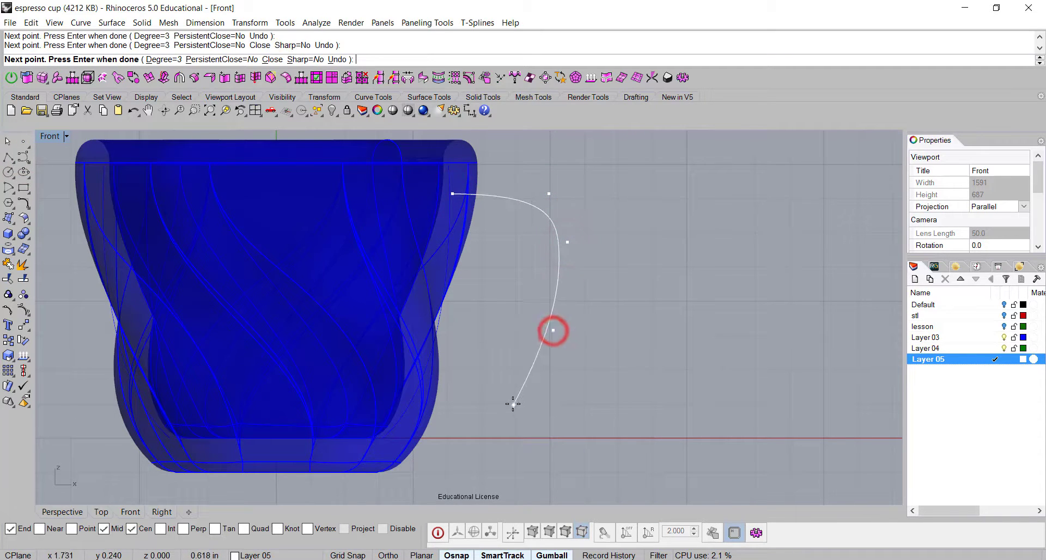
pyautogui.click(505, 389)
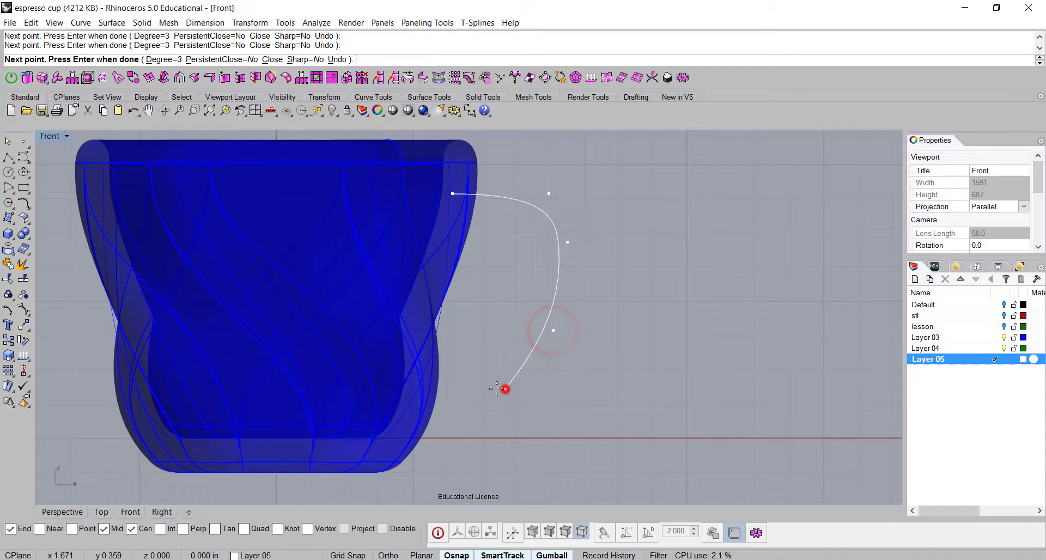
pyautogui.click(424, 380)
pyautogui.press('Return')
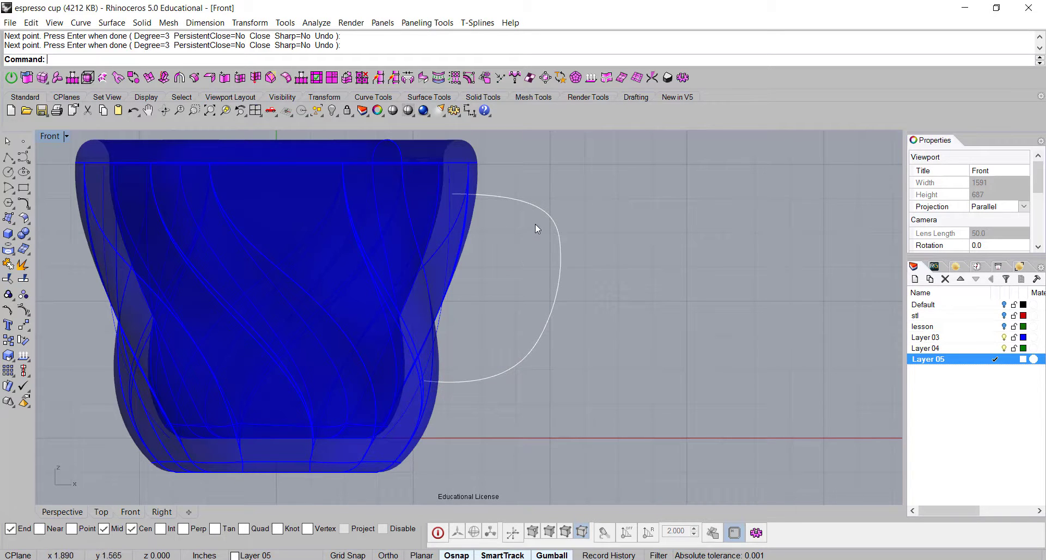
# In the maximized Right view, draw a center-corner rectangle centred on the handle path's top end
pyautogui.doubleClick(51, 137)
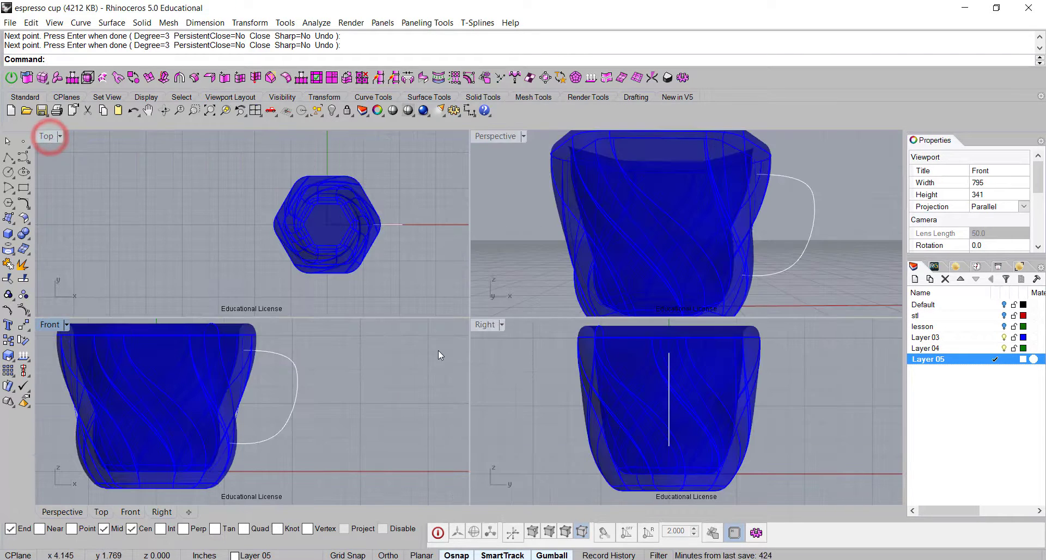
pyautogui.doubleClick(485, 325)
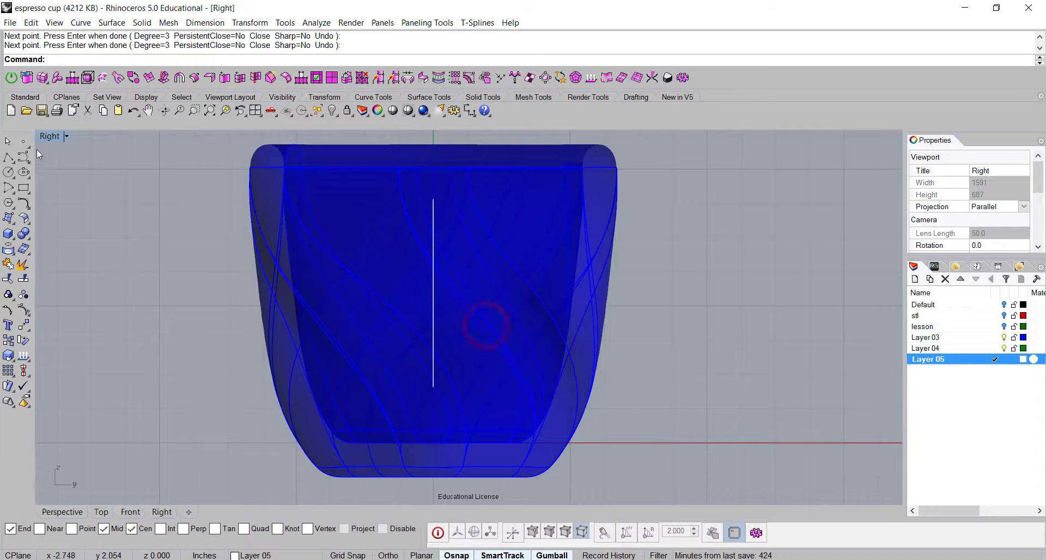
pyautogui.click(23, 189)
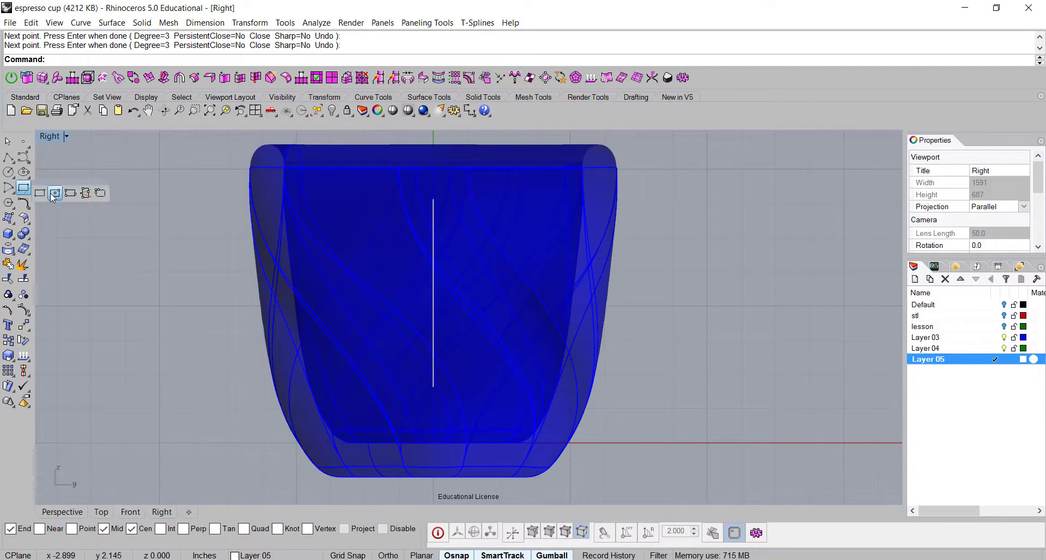
pyautogui.click(54, 193)
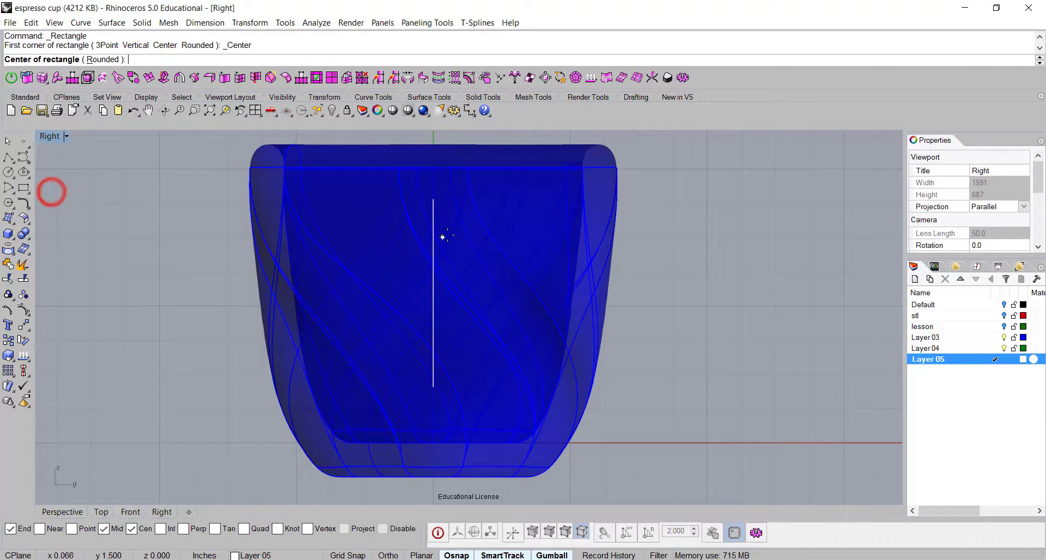
pyautogui.click(433, 200)
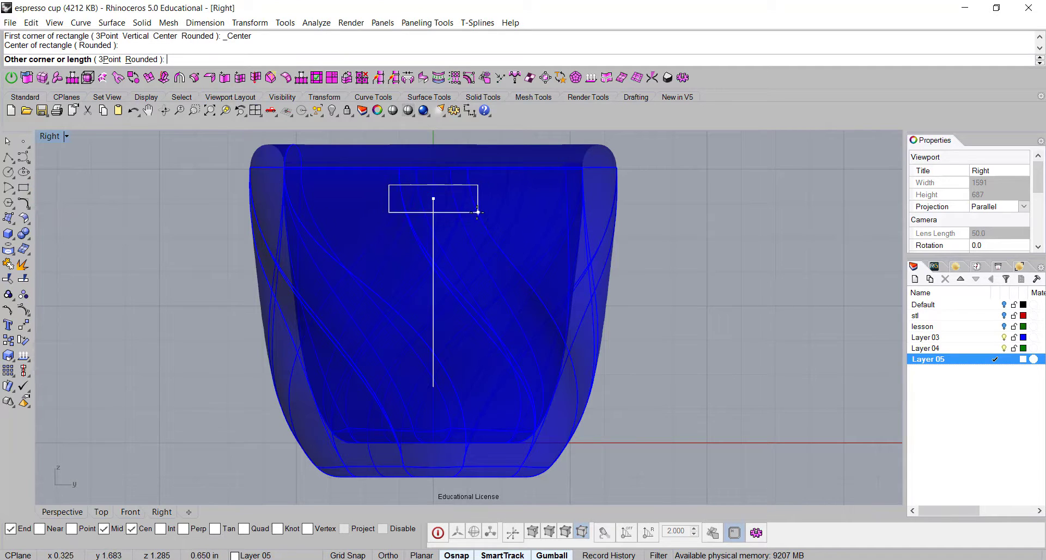
pyautogui.click(475, 215)
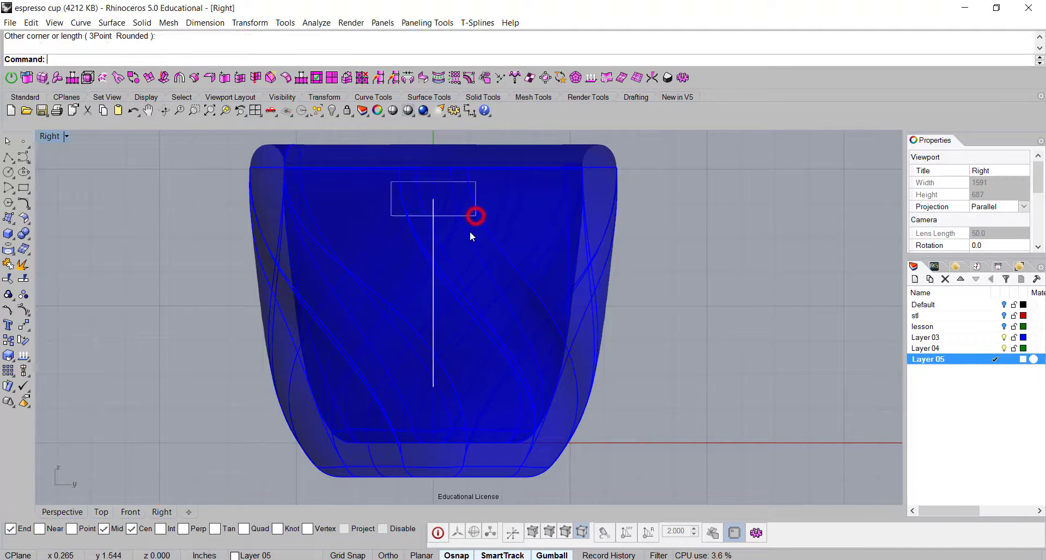
pyautogui.click(474, 217)
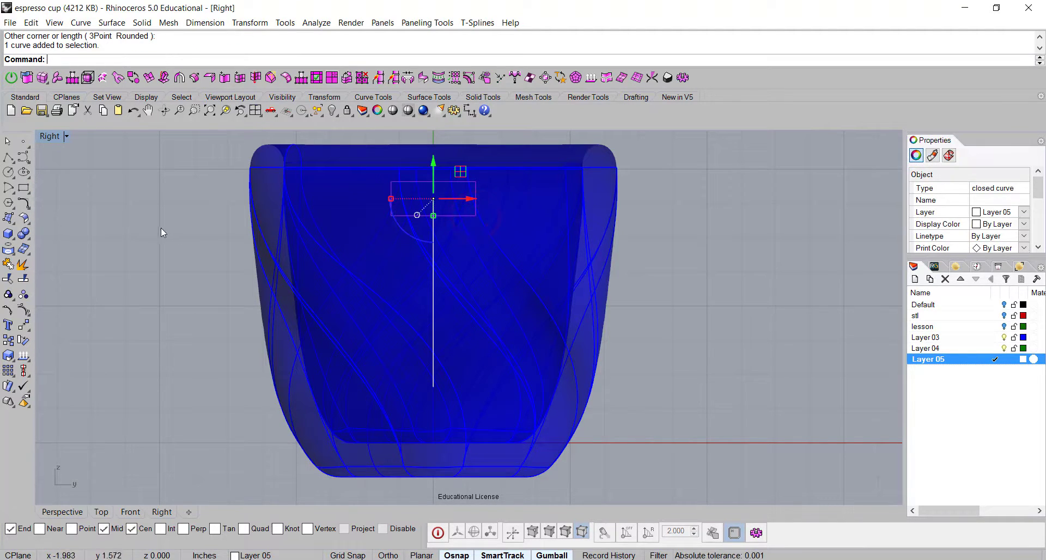
# Round the handle profile rectangle's corners with a 0.1 radius
pyautogui.click(22, 203)
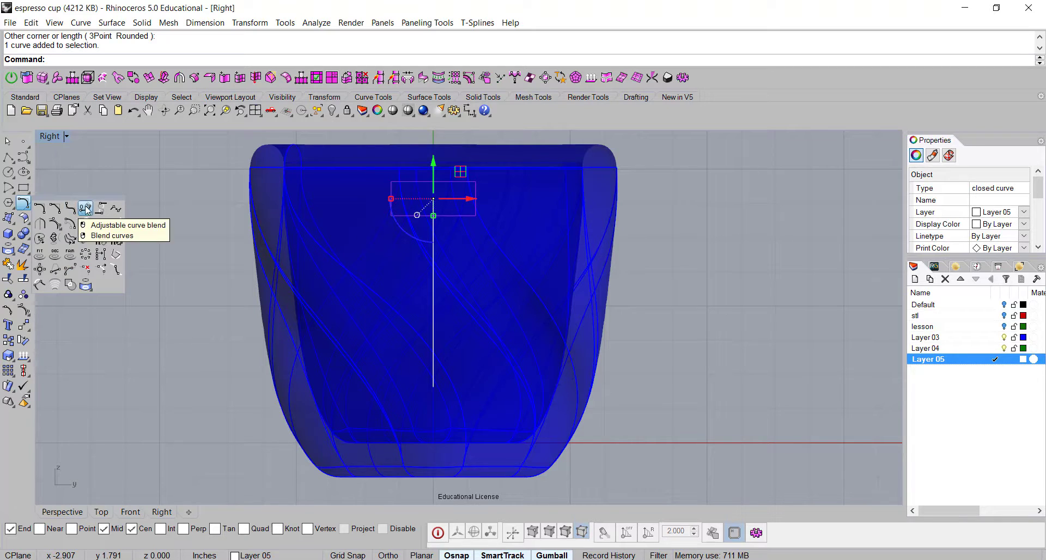
pyautogui.click(72, 217)
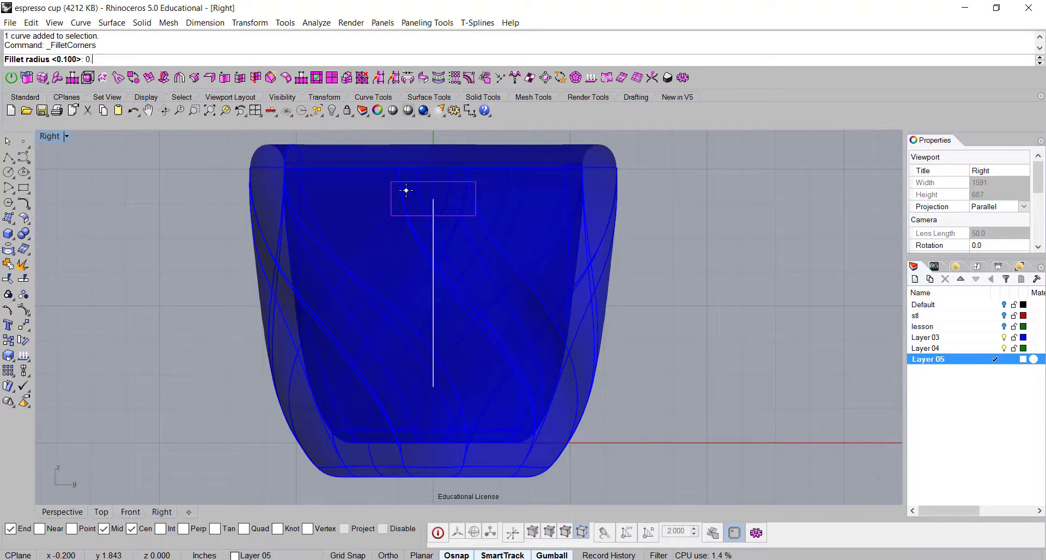
pyautogui.write('0.1')
pyautogui.press('Return')
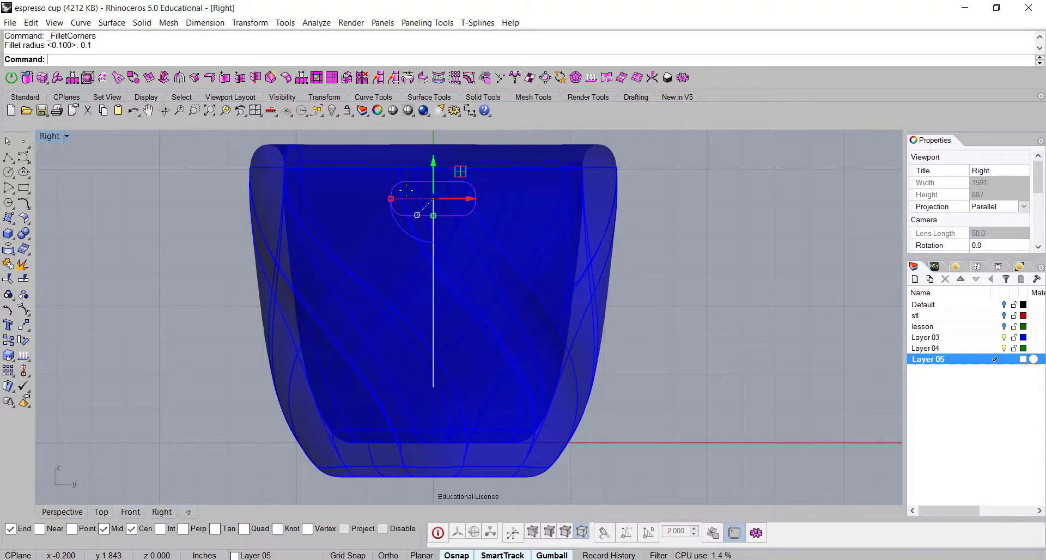
# Copy the rounded profile from its end point to the handle curve's lower end
pyautogui.click(649, 204)
pyautogui.click(453, 216)
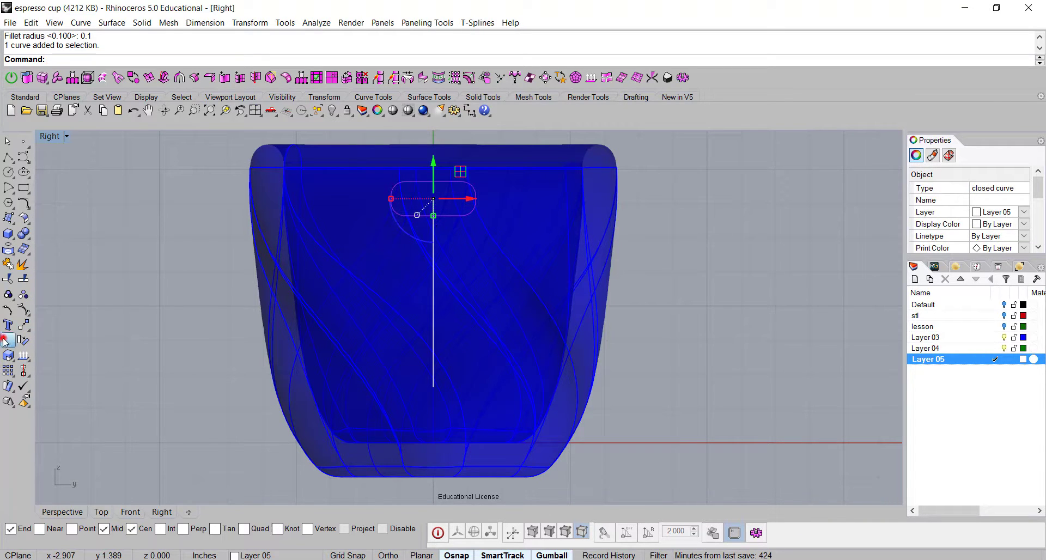
pyautogui.click(5, 340)
pyautogui.click(434, 199)
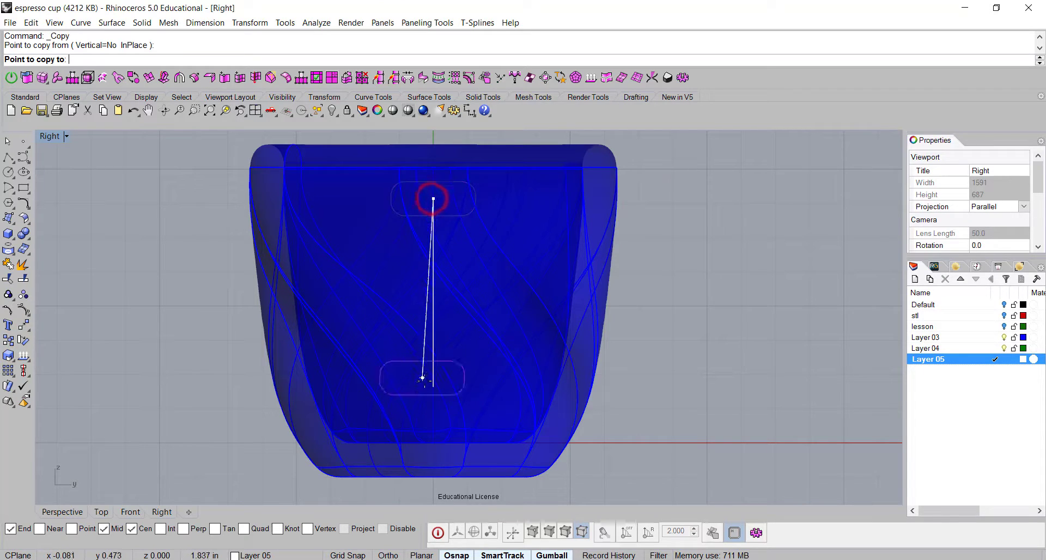
pyautogui.click(433, 387)
pyautogui.press('Return')
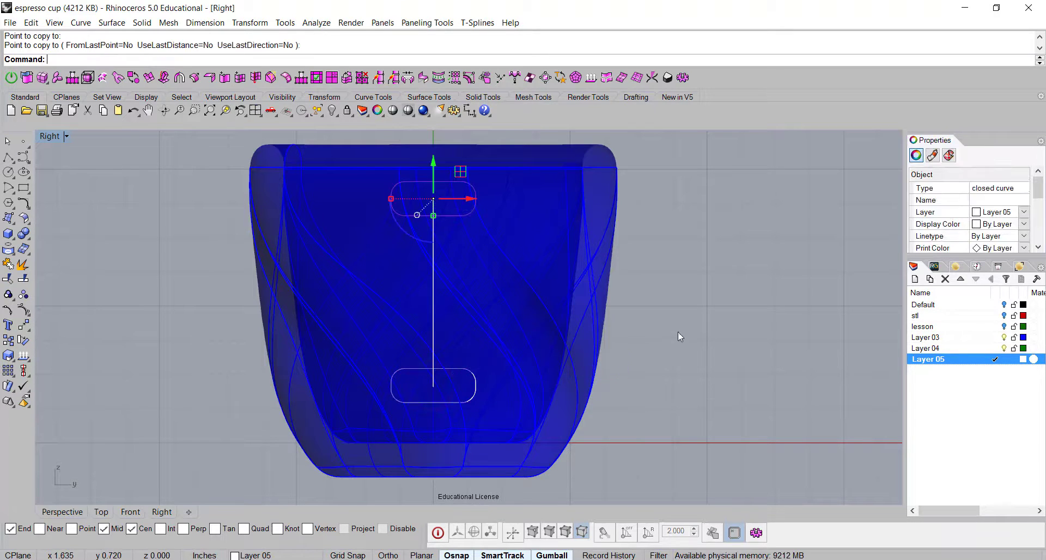
pyautogui.click(683, 334)
# Maximize the Front viewport, then switch the large view to Perspective
pyautogui.doubleClick(48, 136)
pyautogui.doubleClick(46, 136)
pyautogui.doubleClick(47, 141)
pyautogui.doubleClick(51, 327)
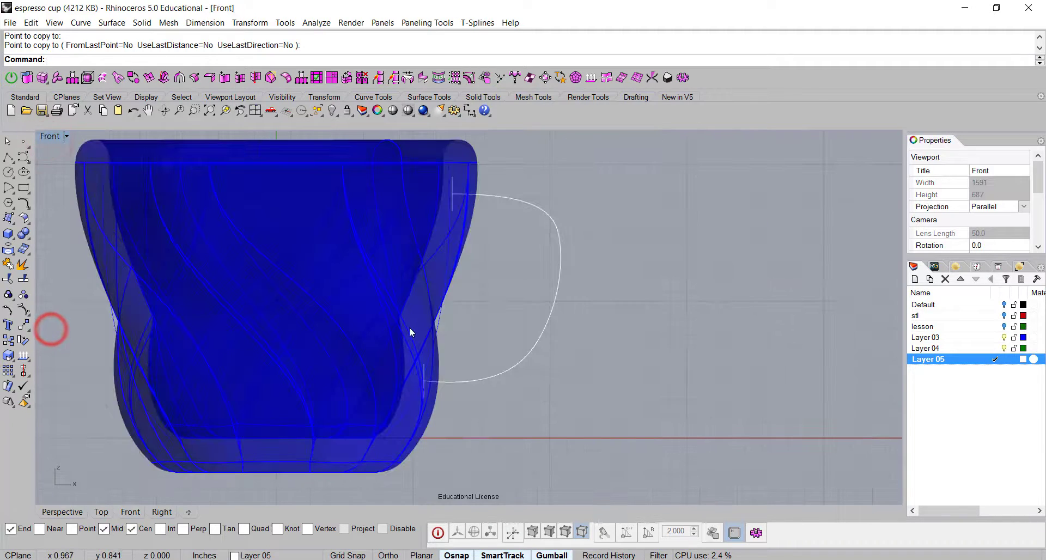
pyautogui.scroll(3, 472, 354)
pyautogui.scroll(-3, 496, 375)
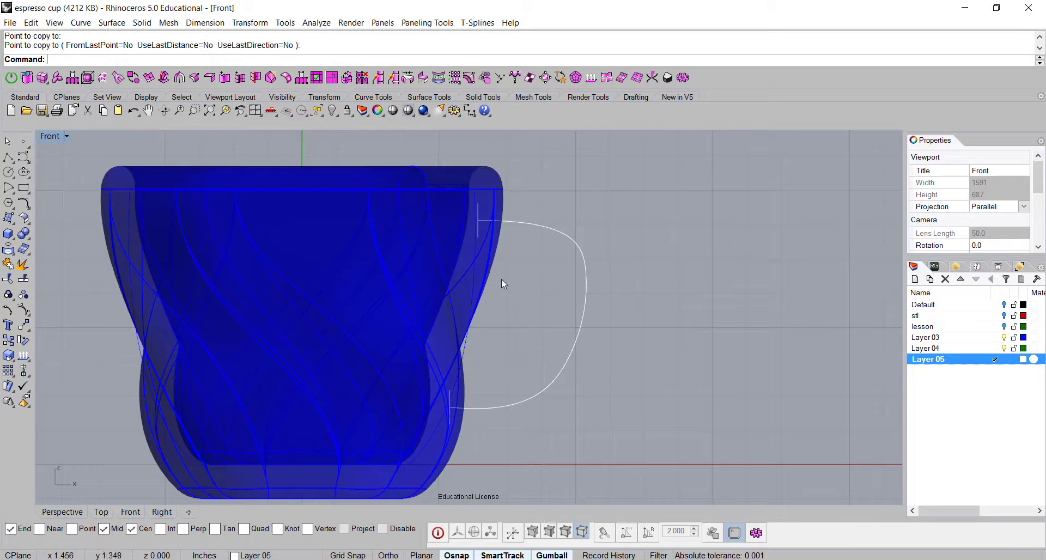
pyautogui.hotkey('ctrl', 'Tab')
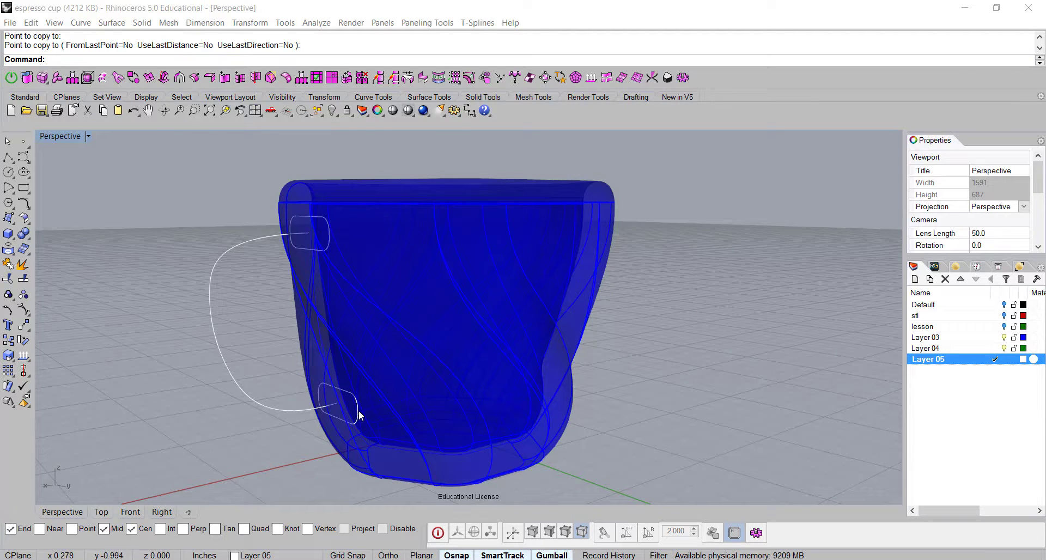
pyautogui.scroll(4, 358, 415)
# Select the lower rounded profile and move it vertically onto the handle curve's bottom end
pyautogui.click(357, 415)
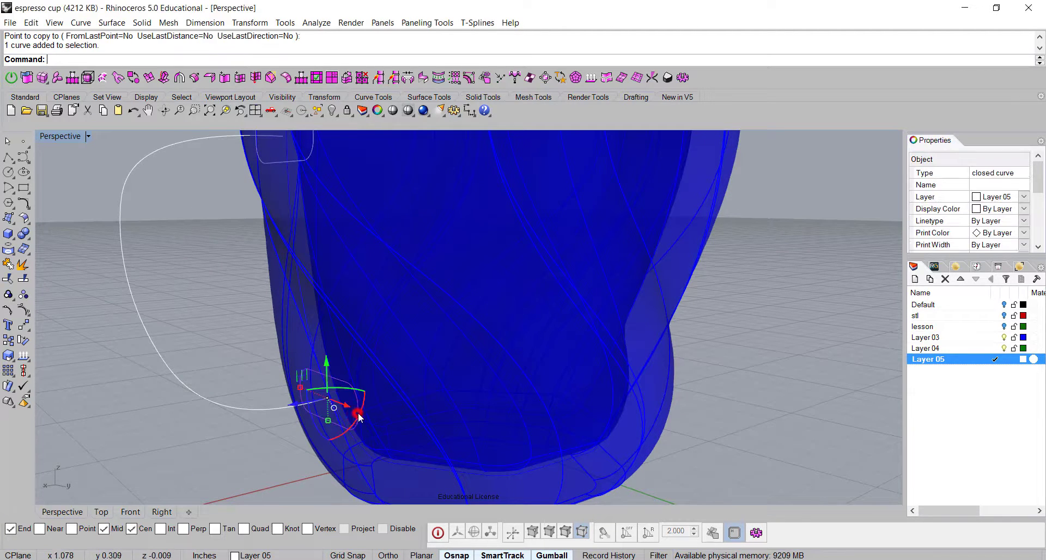
pyautogui.click(256, 464)
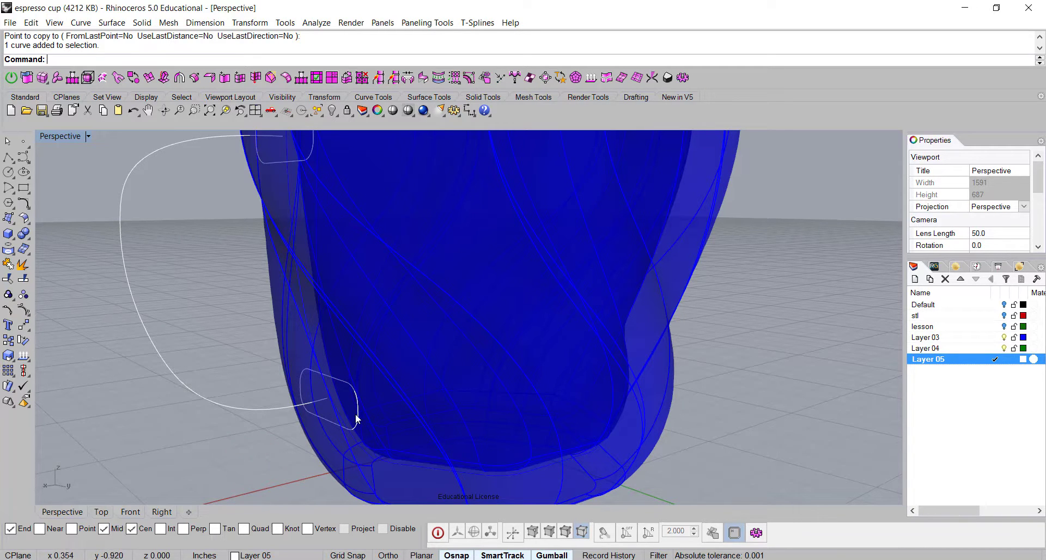
pyautogui.click(358, 418)
pyautogui.click(379, 443)
pyautogui.moveTo(294, 409); pyautogui.dragTo(295, 408)
pyautogui.moveTo(241, 459); pyautogui.dragTo(608, 404, button='right')
pyautogui.scroll(-3, 608, 405)
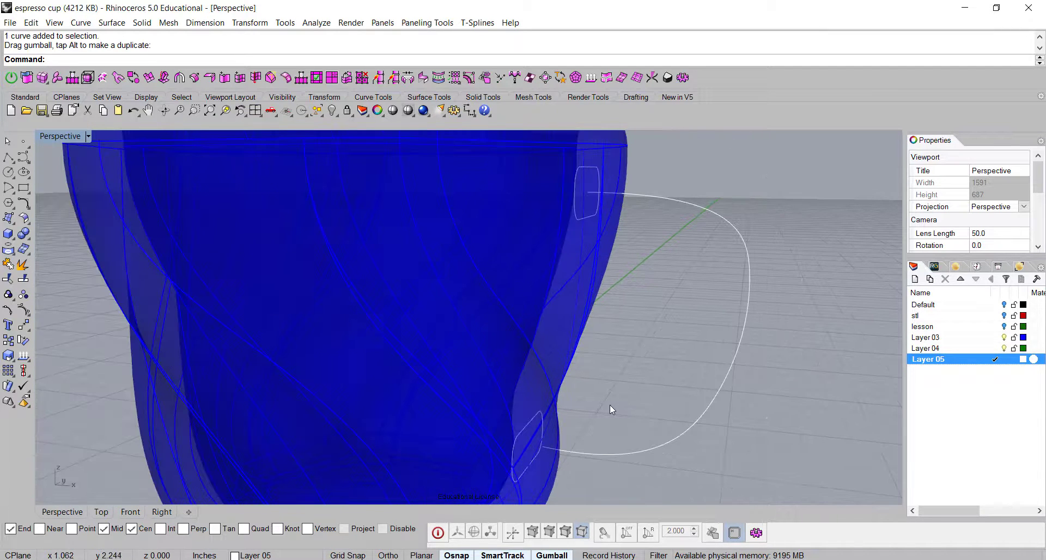
# Sweep the upper and lower rounded profiles along the C-shaped handle curve with Sweep 1 Rail
pyautogui.click(110, 22)
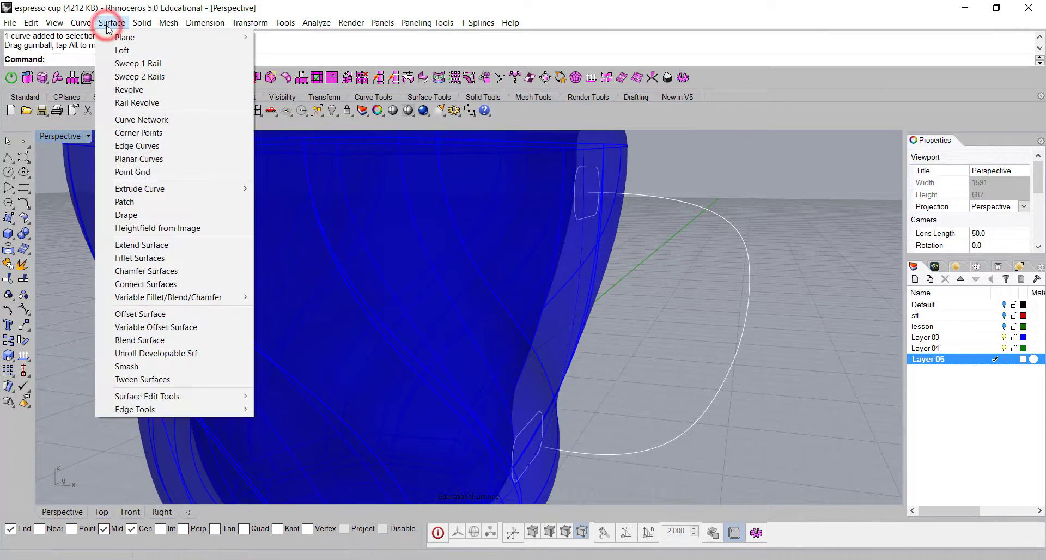
pyautogui.click(120, 64)
pyautogui.click(656, 195)
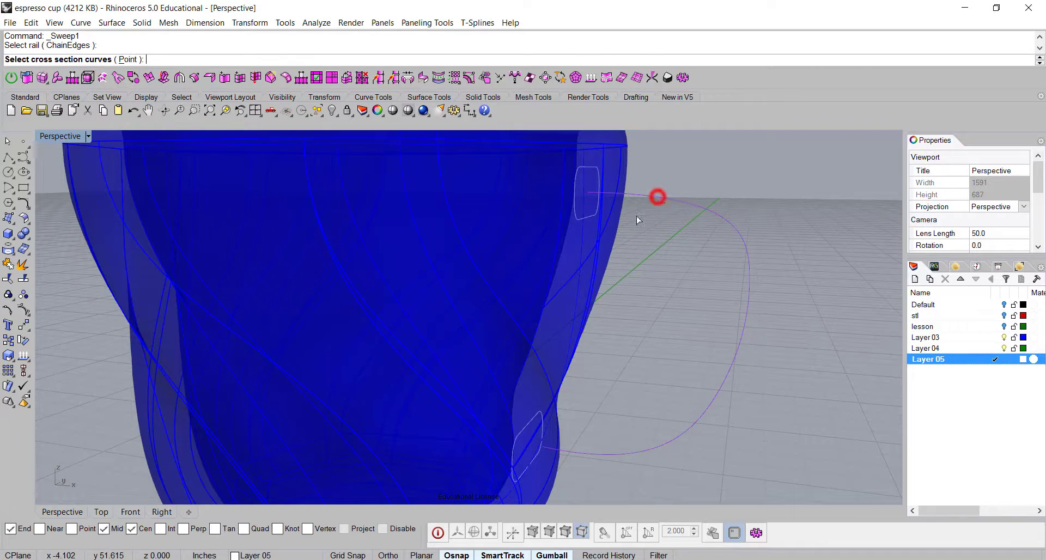
pyautogui.click(593, 171)
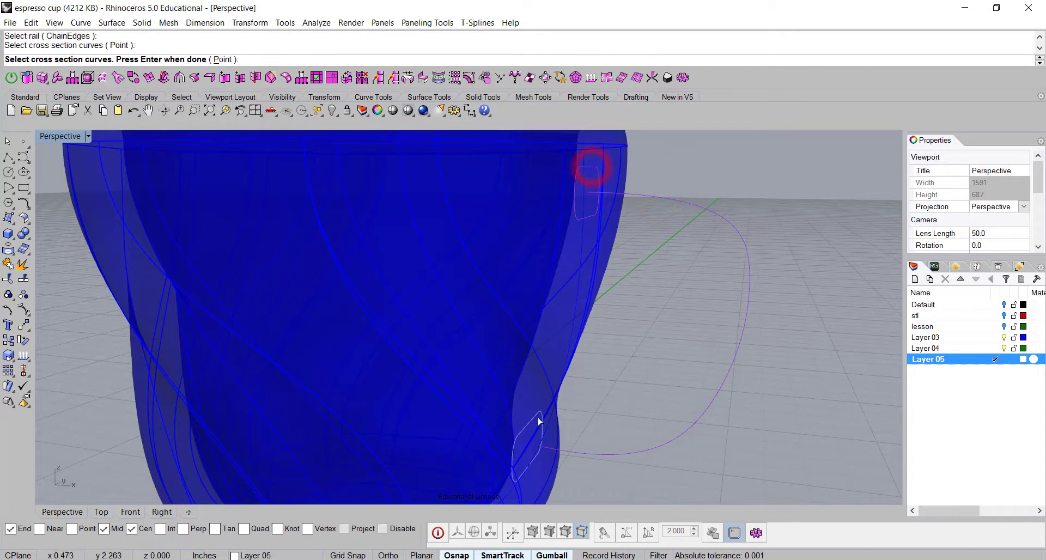
pyautogui.click(539, 417)
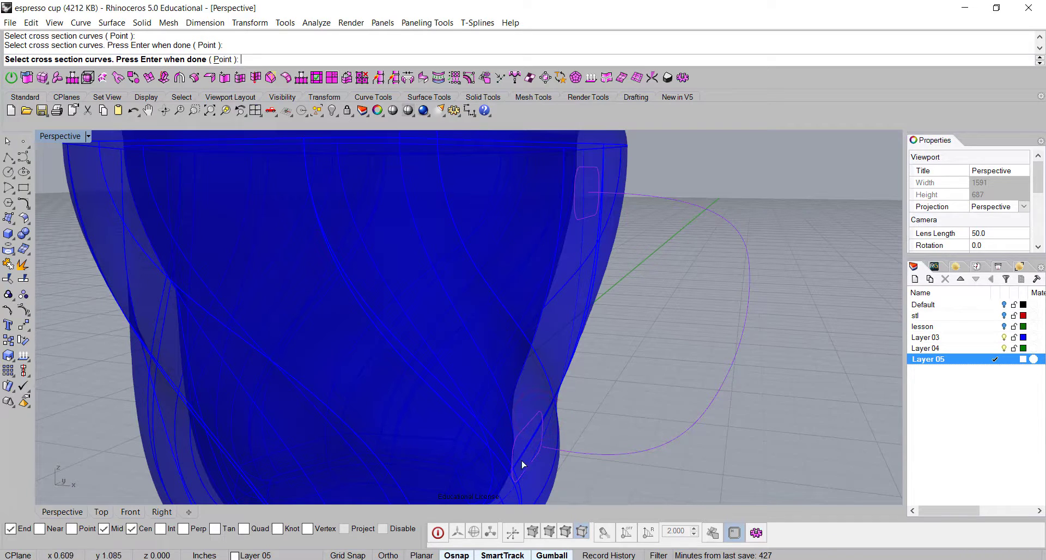
pyautogui.press('Return')
pyautogui.moveTo(614, 263); pyautogui.dragTo(656, 312, button='right')
pyautogui.press('Return')
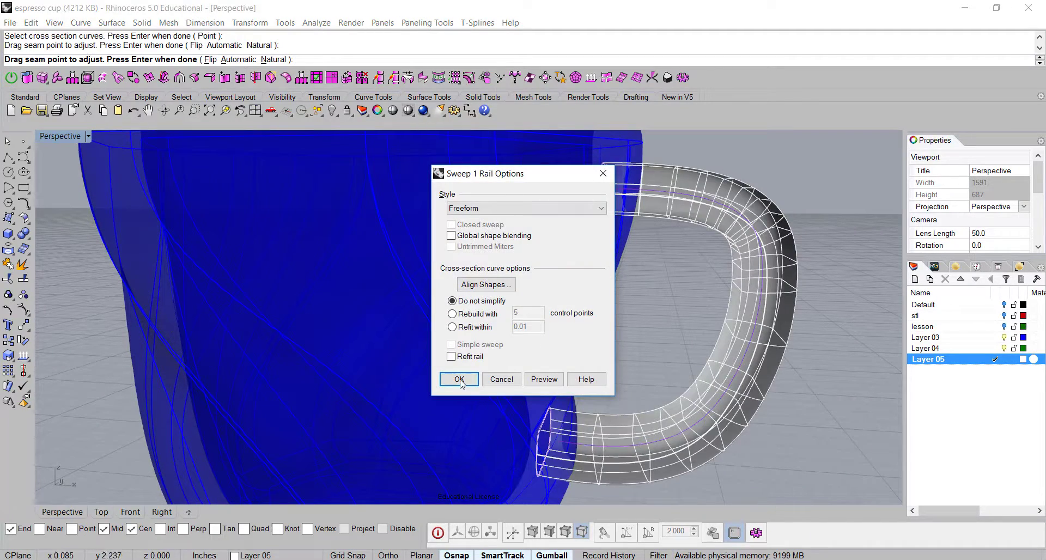
pyautogui.click(459, 379)
pyautogui.moveTo(457, 376); pyautogui.dragTo(765, 349, button='right')
# Hide Layer 03, Cap both ends of the swept handle, then show Layer 03 again
pyautogui.click(1003, 338)
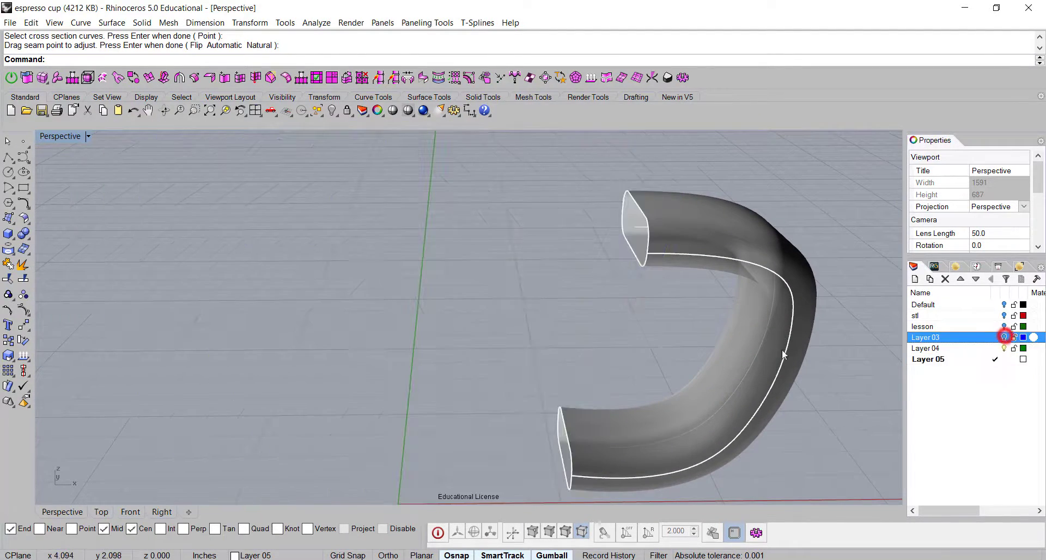
pyautogui.moveTo(698, 343); pyautogui.dragTo(601, 312, button='right')
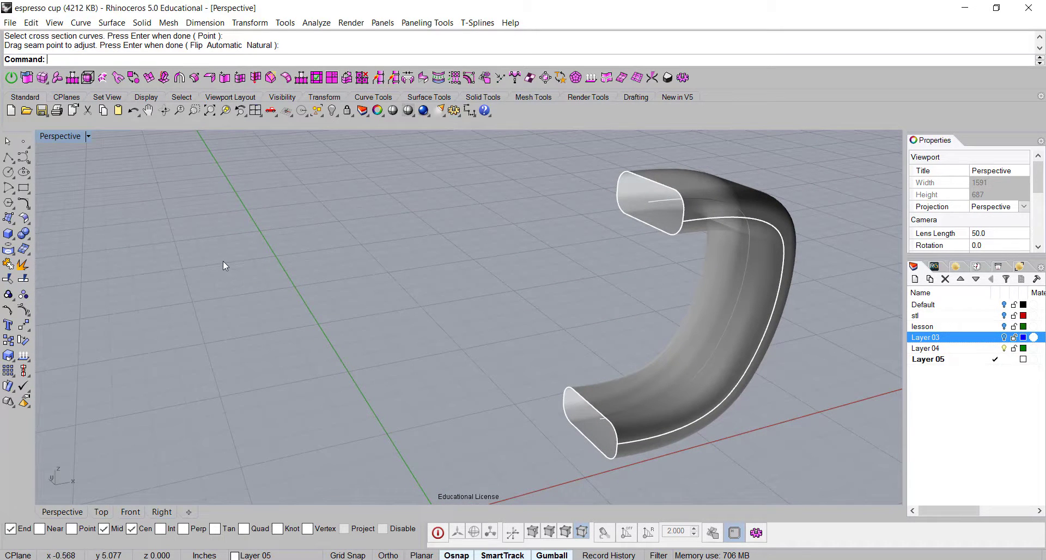
pyautogui.write('Ca')
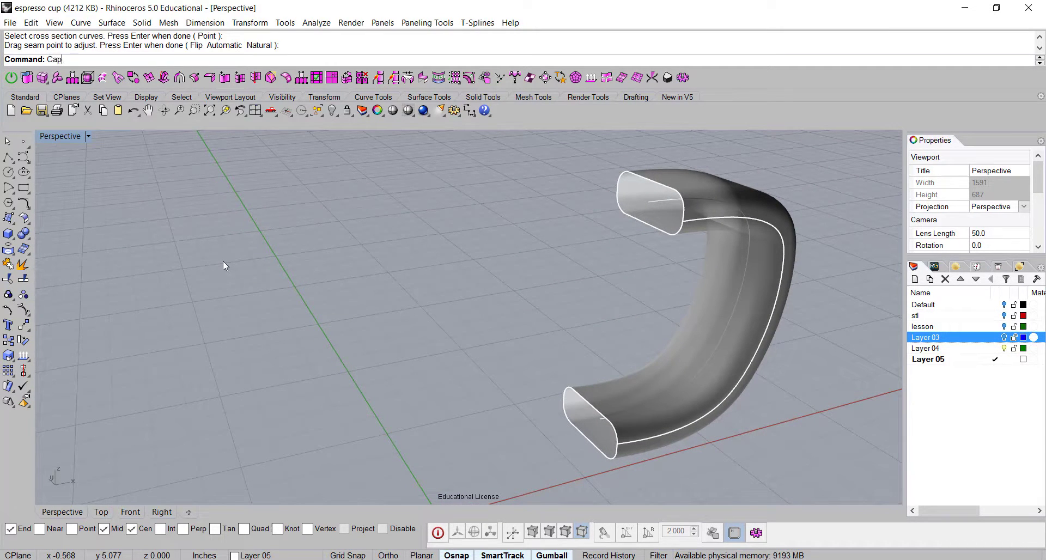
pyautogui.write('p')
pyautogui.press('Return')
pyautogui.click(688, 302)
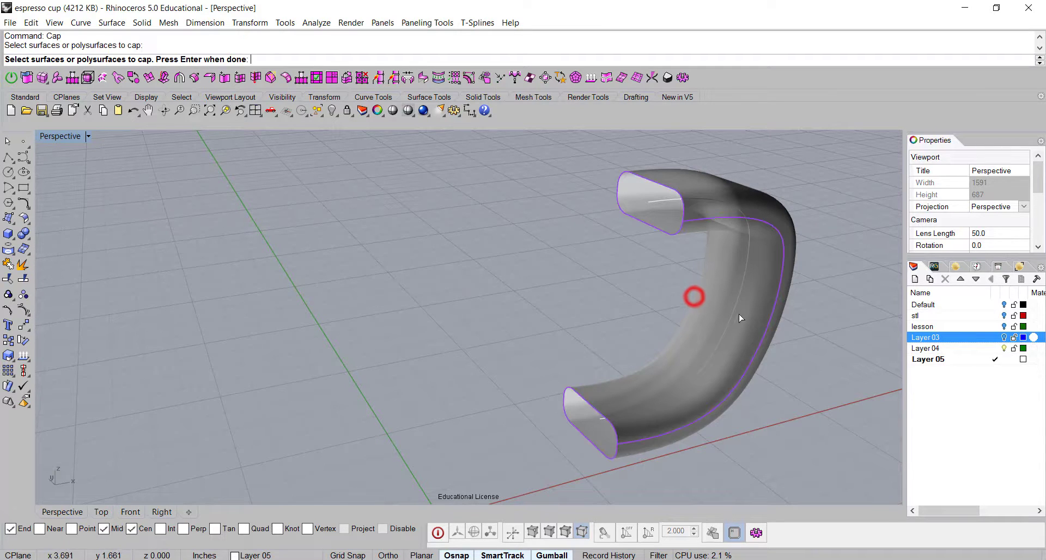
pyautogui.rightClick(504, 259)
pyautogui.moveTo(640, 260); pyautogui.dragTo(550, 253, button='right')
pyautogui.click(1003, 338)
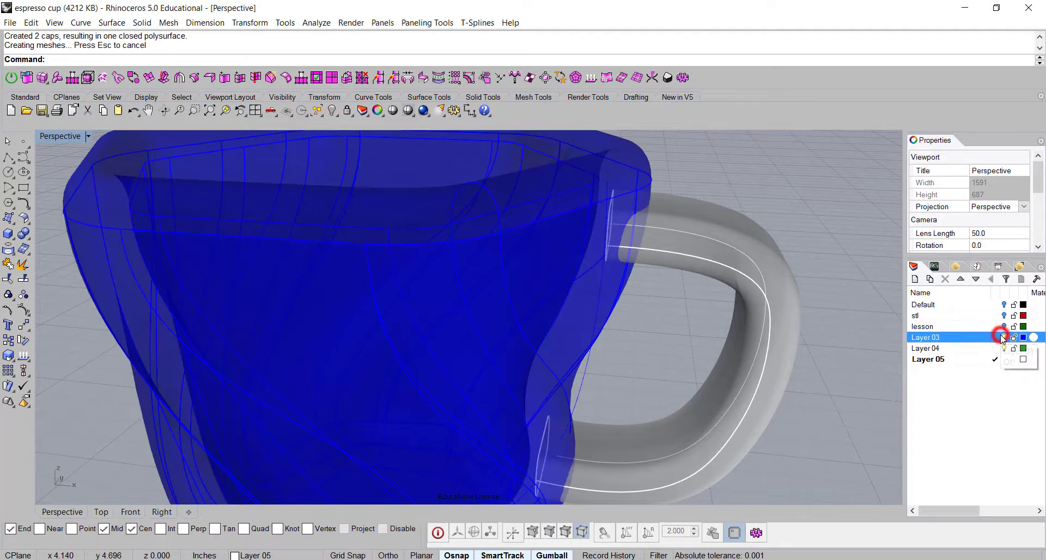
# Select all objects and Boolean Union the cup body with the handle
pyautogui.scroll(-5, 655, 273)
pyautogui.rightClick(744, 424)
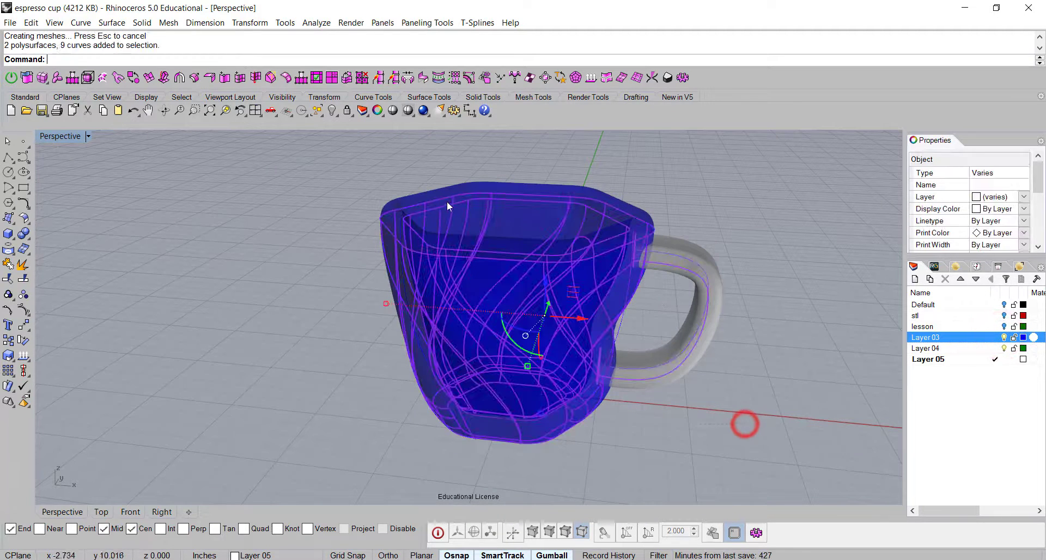
pyautogui.click(22, 234)
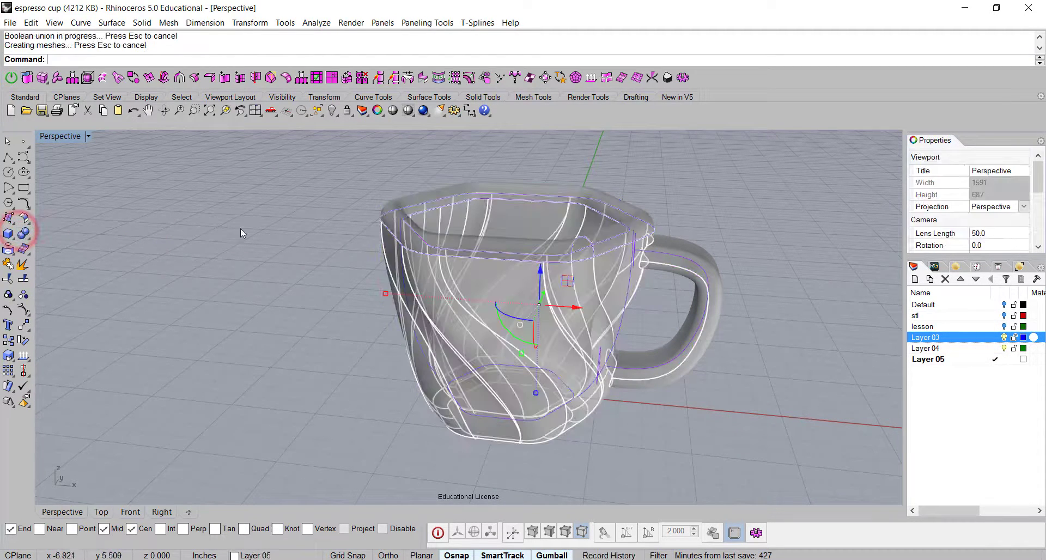
pyautogui.click(268, 228)
pyautogui.moveTo(609, 293); pyautogui.dragTo(629, 302, button='right')
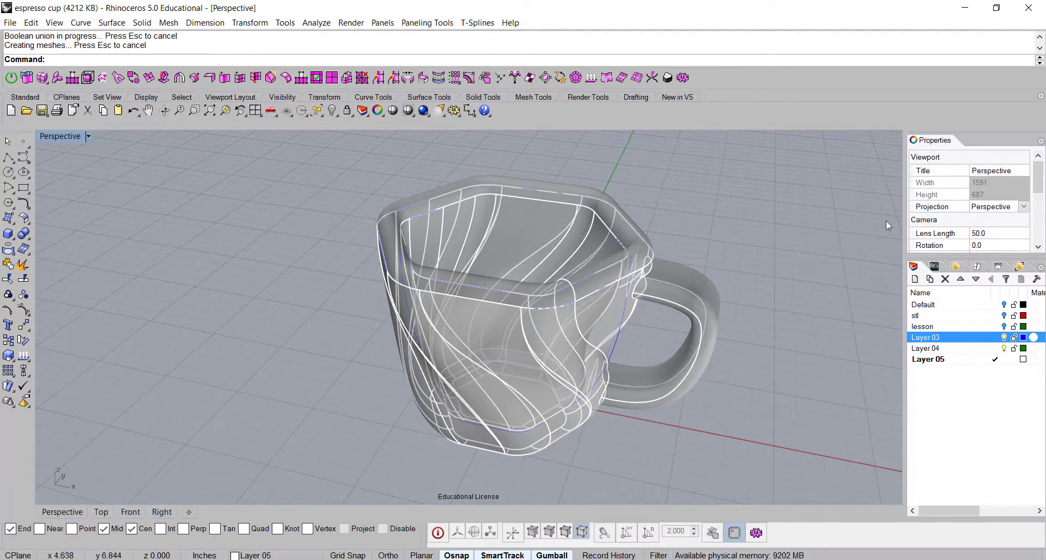
# Select the merged cup solid and orbit and pan to a frontal view
pyautogui.click(612, 270)
pyautogui.click(654, 298)
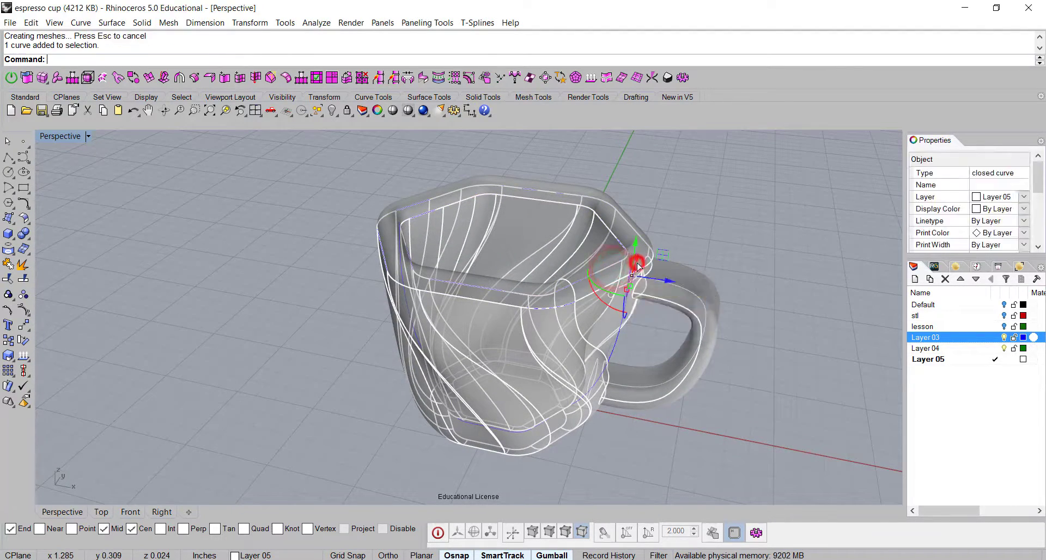
pyautogui.click(684, 283)
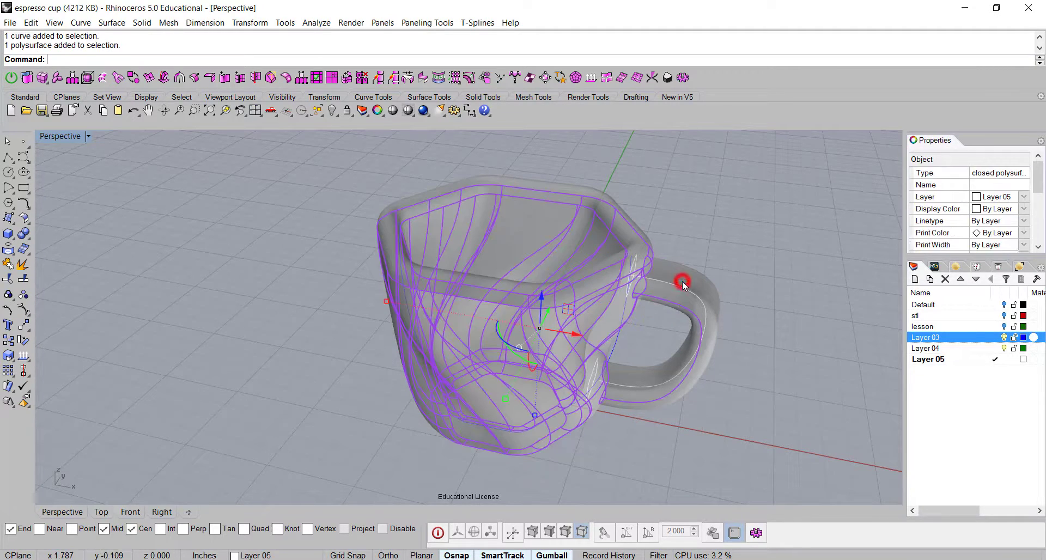
pyautogui.moveTo(683, 283); pyautogui.dragTo(786, 246, button='right')
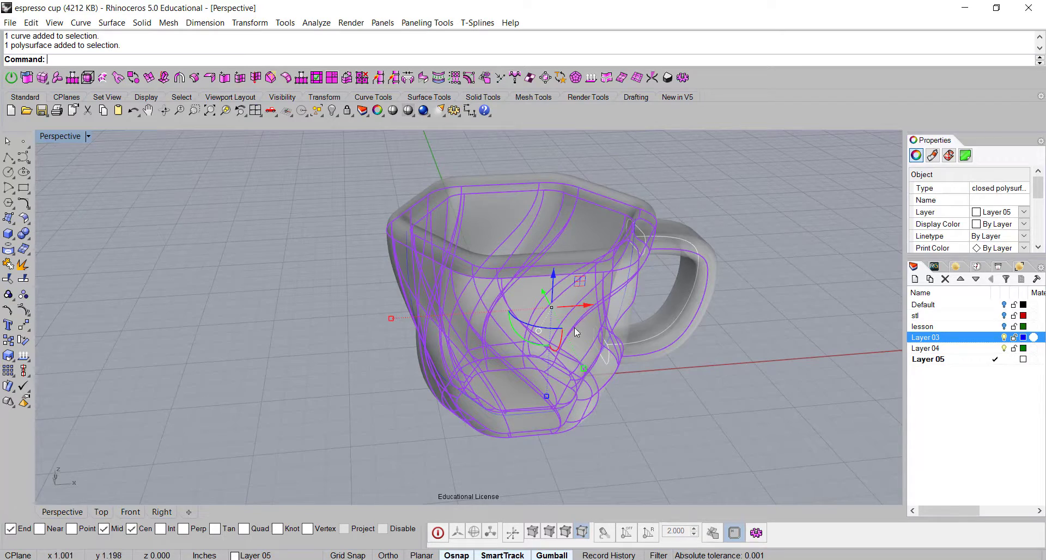
pyautogui.moveTo(587, 324); pyautogui.dragTo(501, 313, button='right')
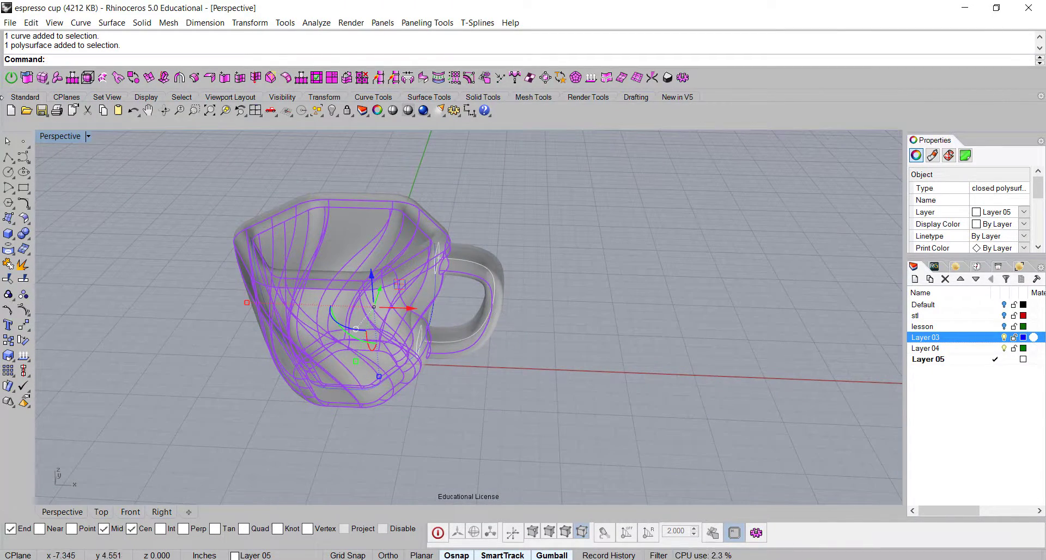
# Export the selected cup as binary STL 'coffee cup.stl', accepting the default mesh tolerance
pyautogui.click(11, 24)
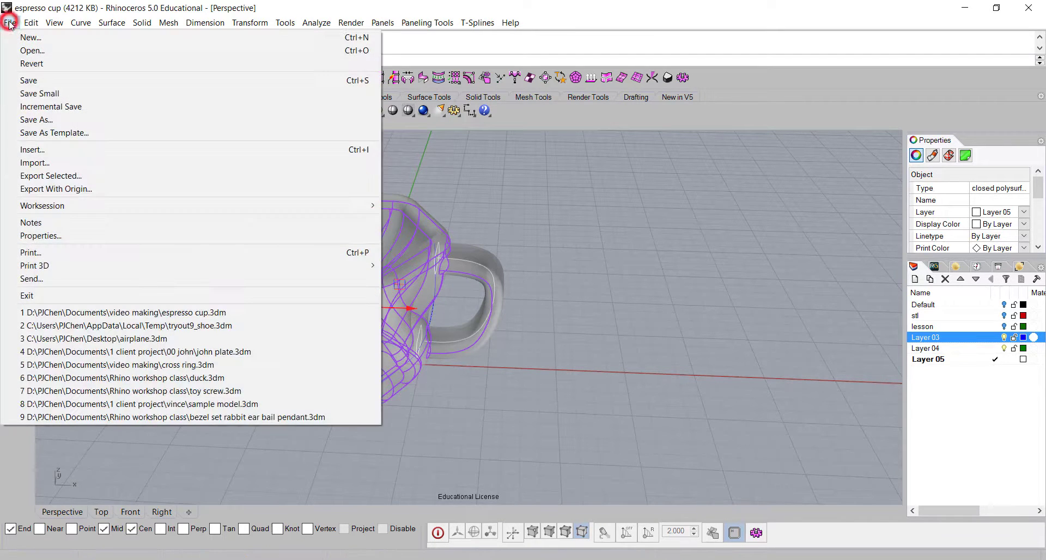
pyautogui.click(66, 176)
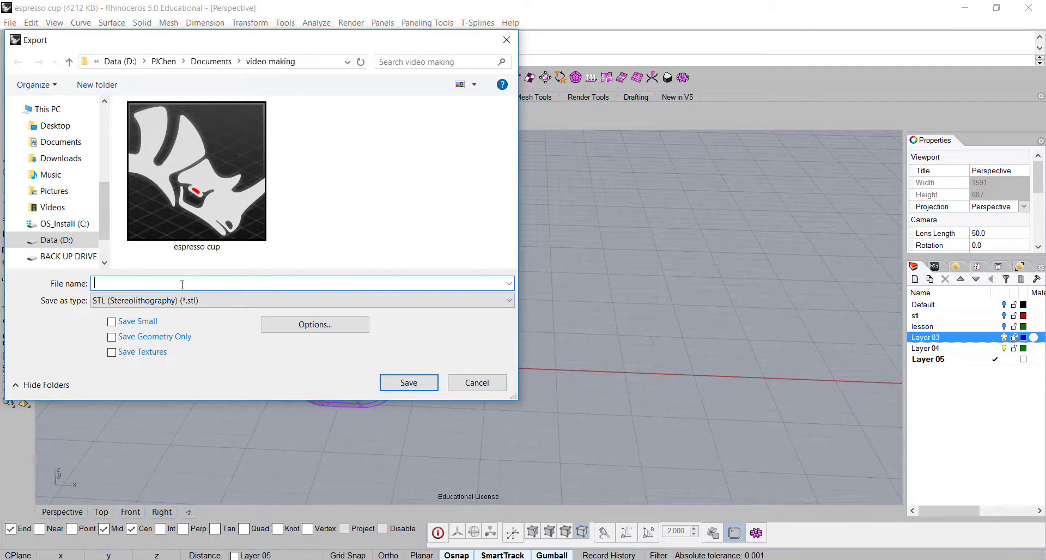
pyautogui.write('coffee cup')
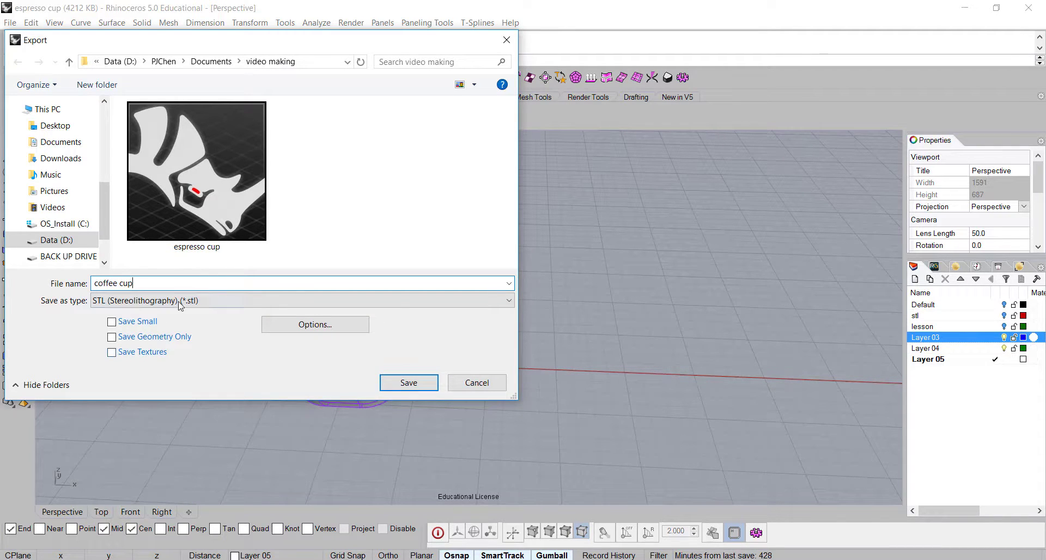
pyautogui.click(215, 301)
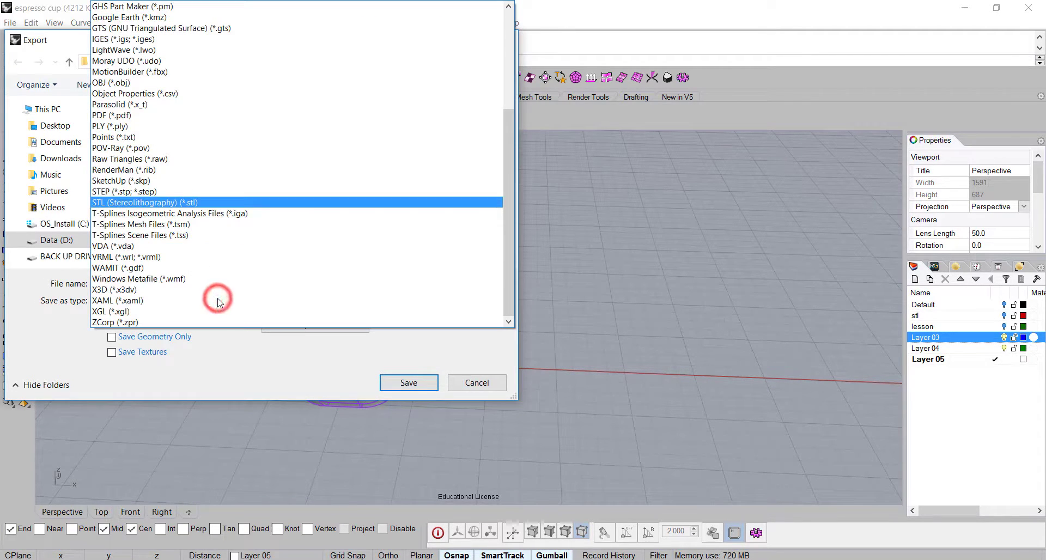
pyautogui.click(212, 202)
pyautogui.click(409, 381)
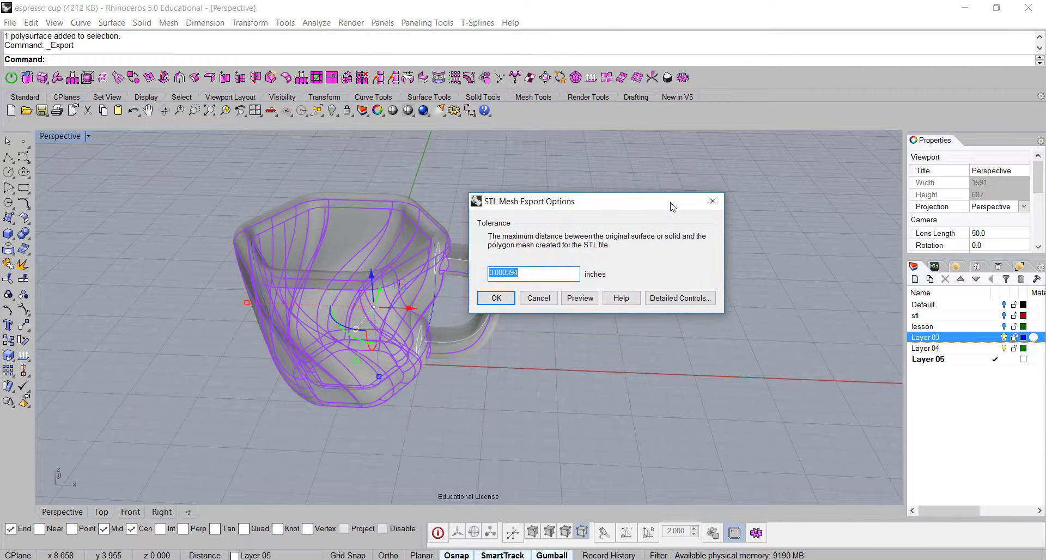
pyautogui.click(497, 299)
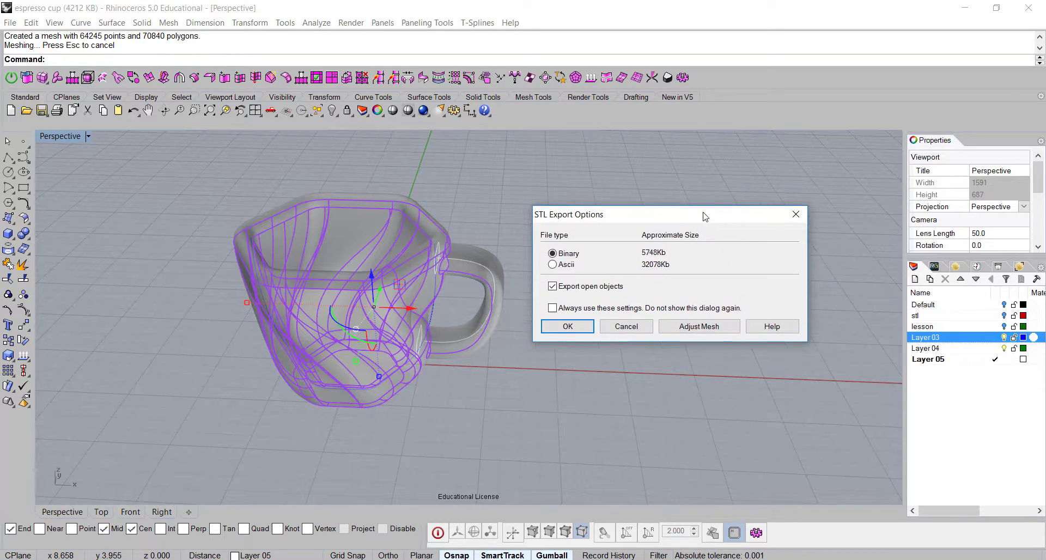
pyautogui.click(577, 333)
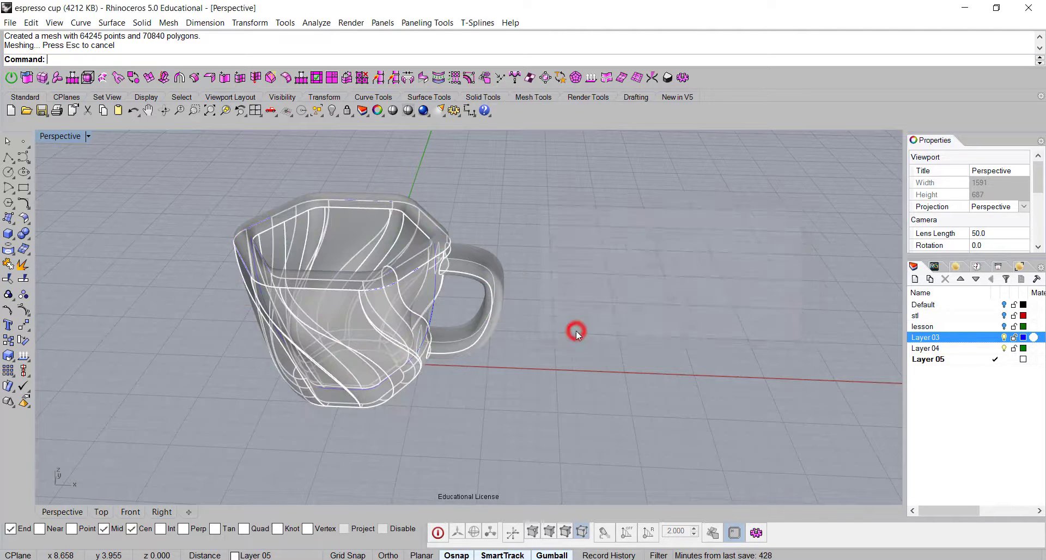
pyautogui.click(582, 300)
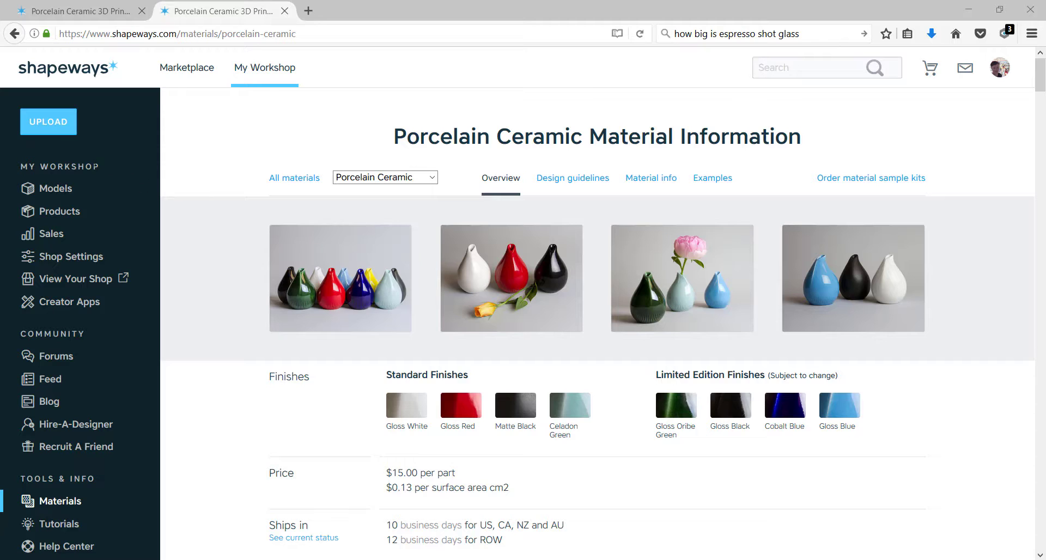
# Upload coffee cup.stl to Shapeways with inches as the model units
pyautogui.click(60, 126)
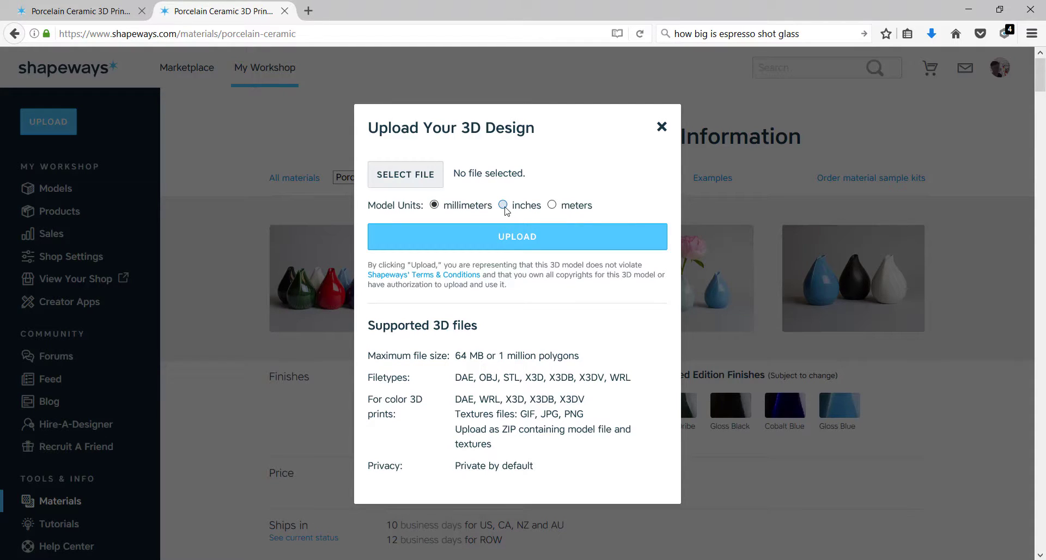
pyautogui.click(401, 179)
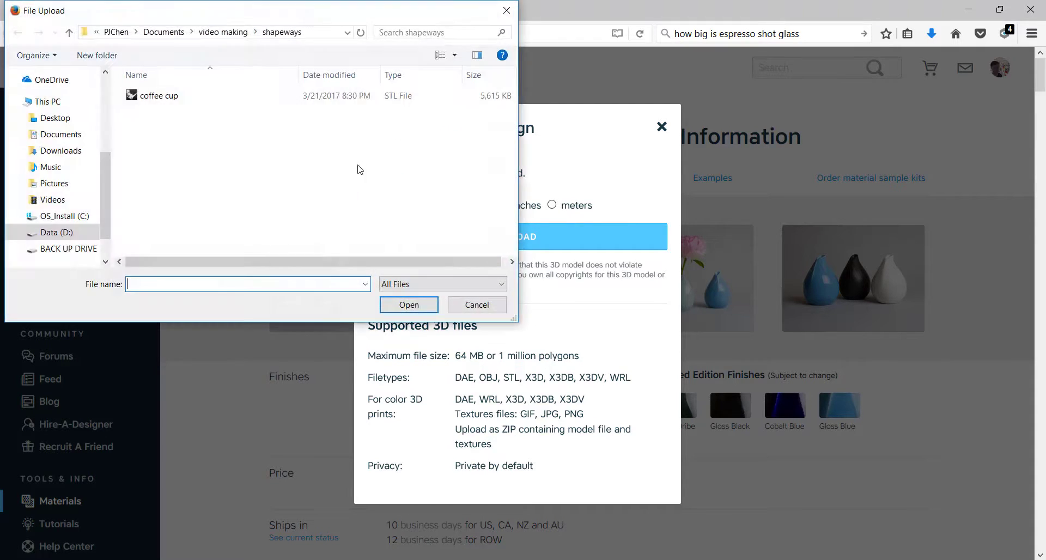
pyautogui.click(158, 102)
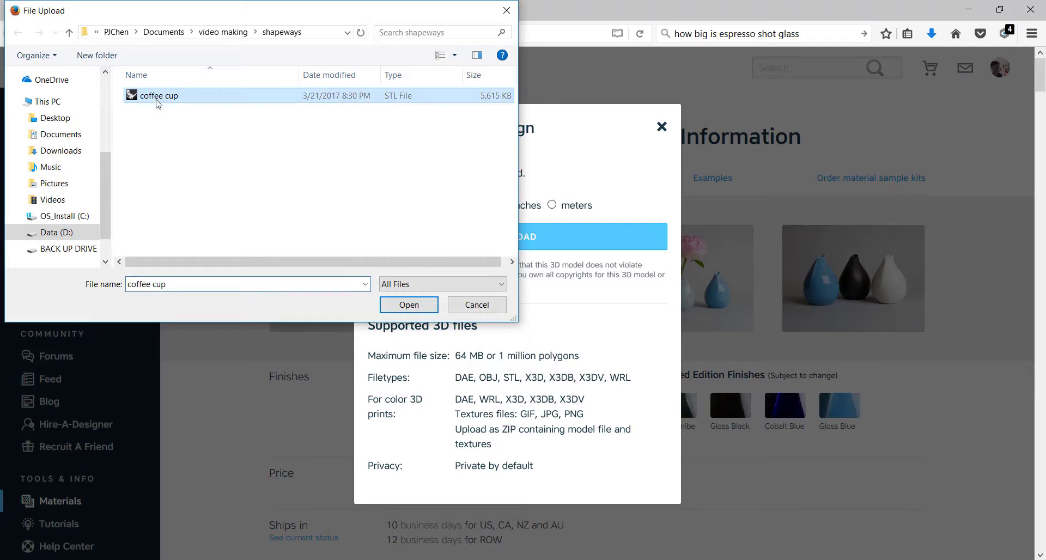
pyautogui.click(395, 306)
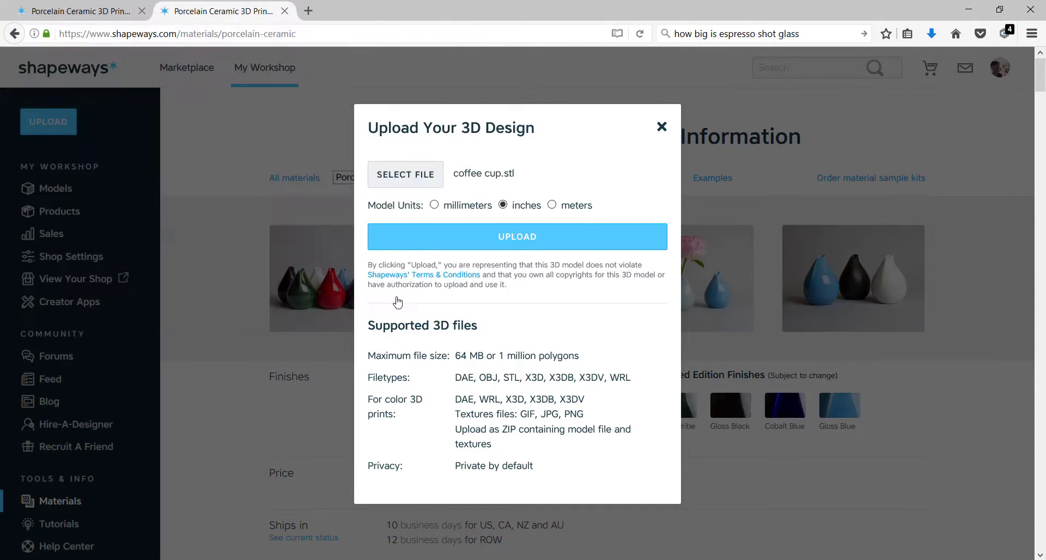
pyautogui.click(525, 248)
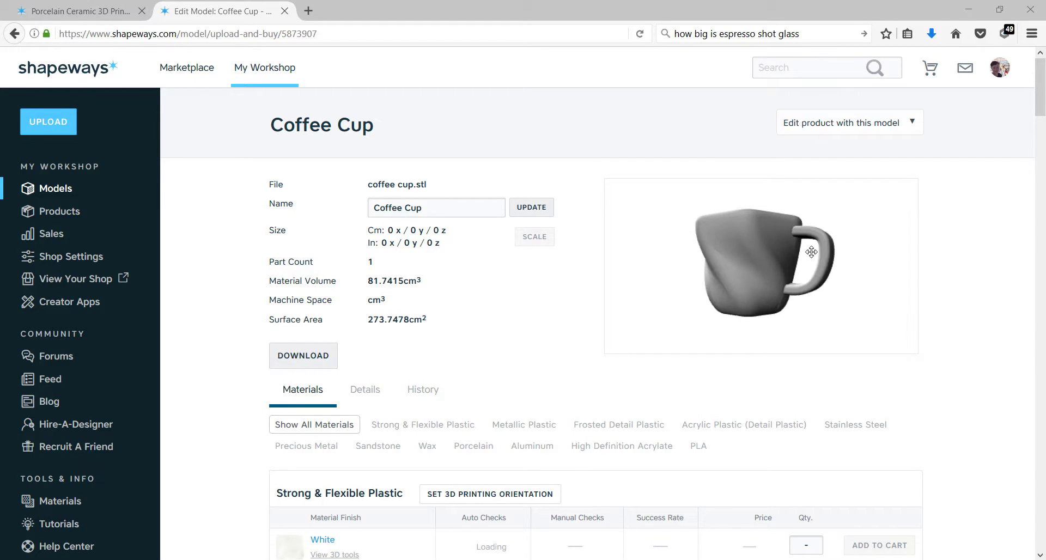
# Rotate the cup preview and scroll the Materials list down to the $50.59 Porcelain finishes
pyautogui.moveTo(831, 243); pyautogui.dragTo(806, 261)
pyautogui.scroll(-3, 359, 329)
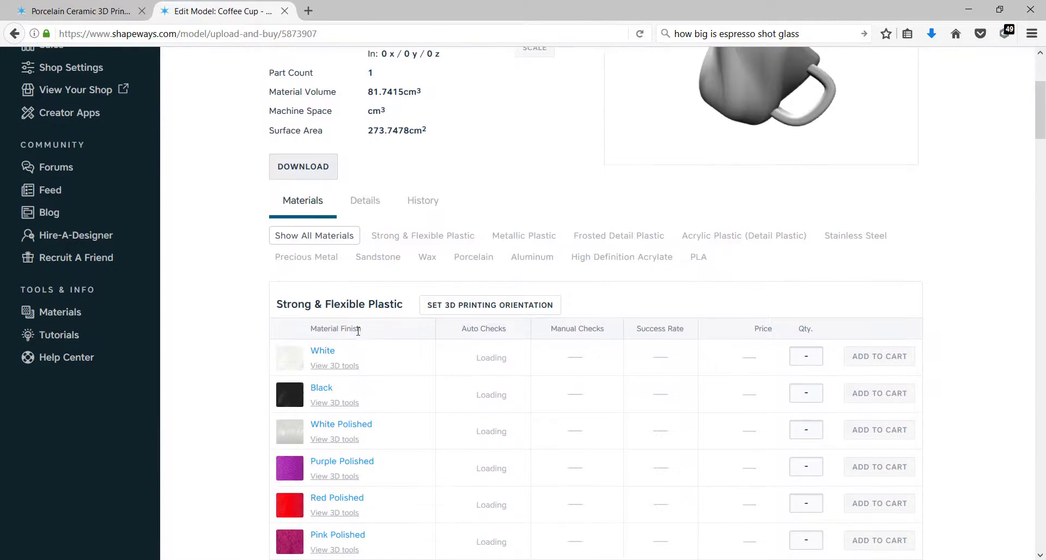
pyautogui.scroll(-4, 362, 328)
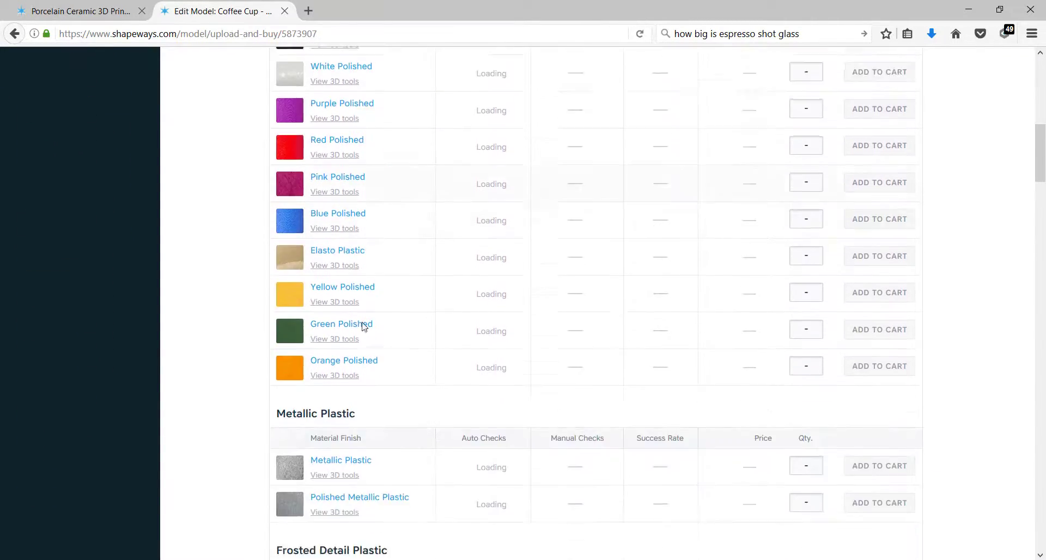
pyautogui.scroll(-10, 366, 322)
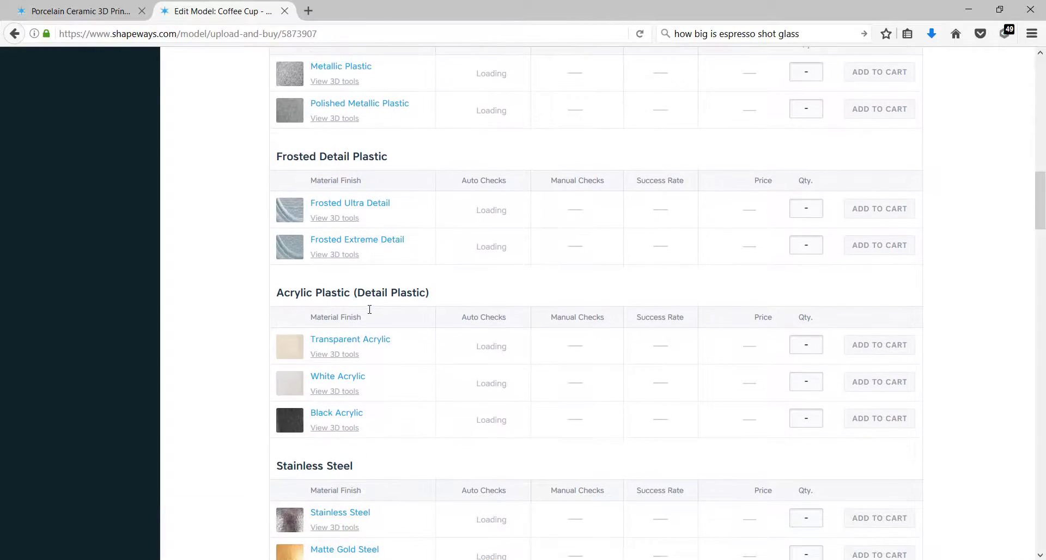
pyautogui.scroll(-4, 373, 313)
pyautogui.scroll(-4, 373, 312)
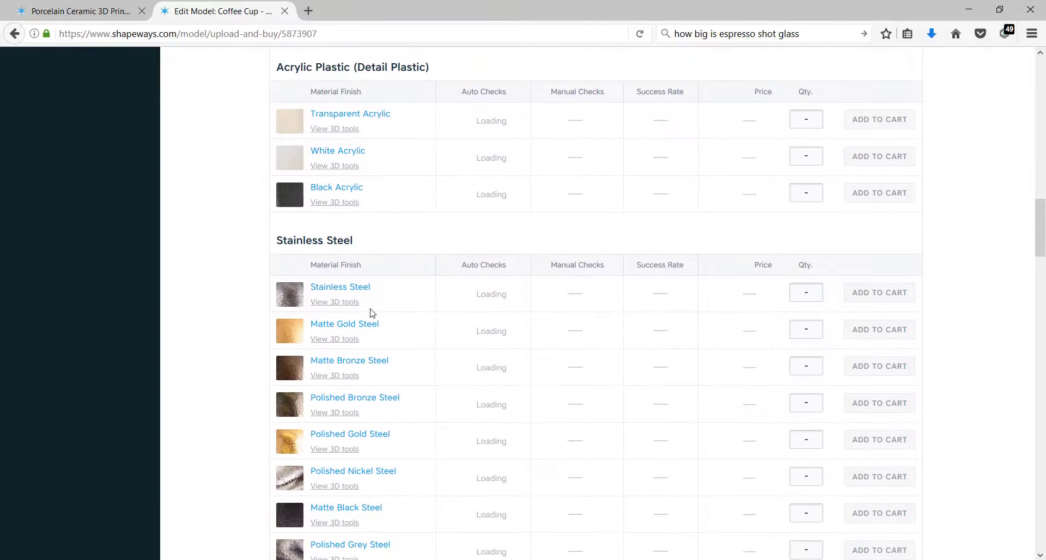
pyautogui.scroll(8, 373, 313)
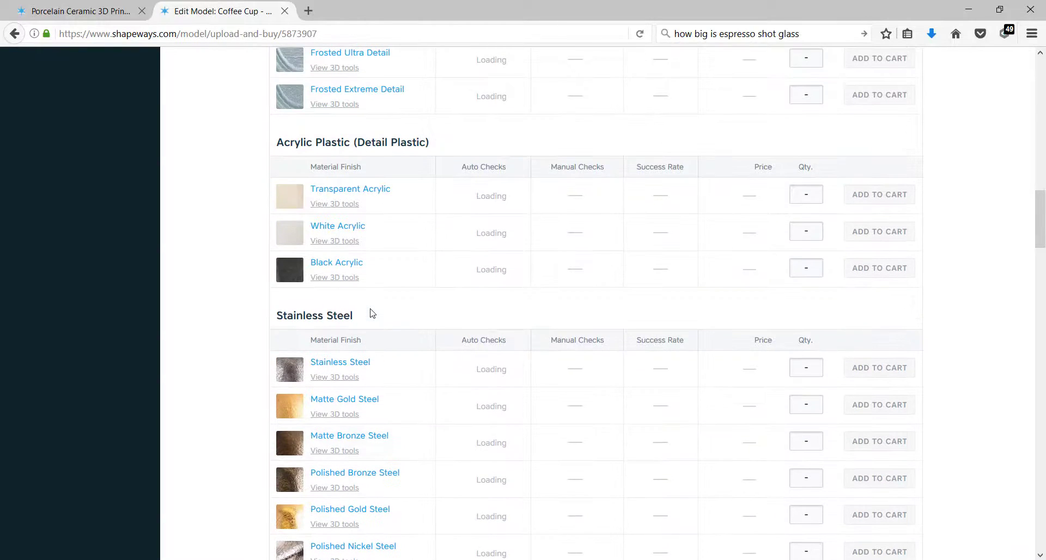
pyautogui.scroll(10, 373, 313)
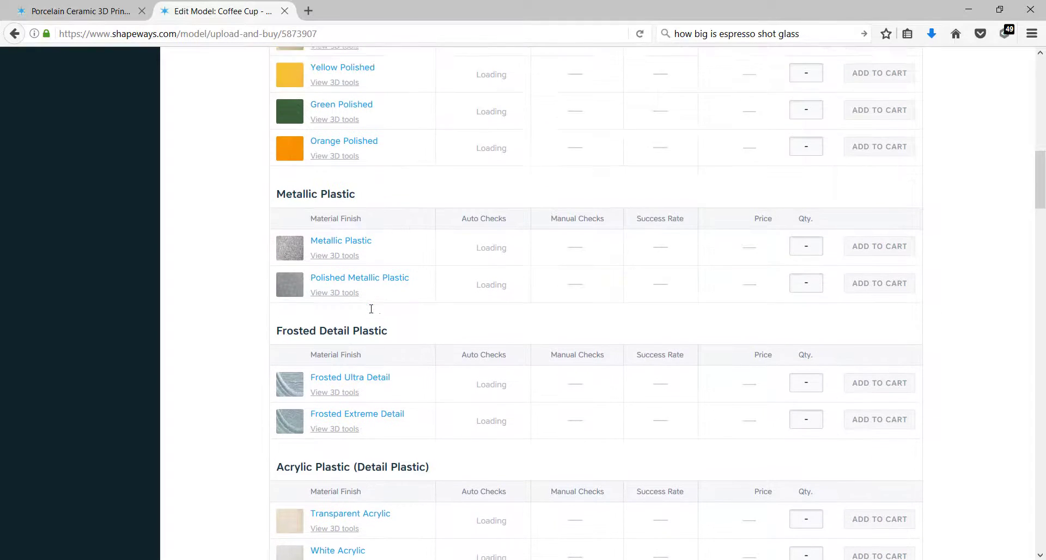
pyautogui.scroll(6, 371, 314)
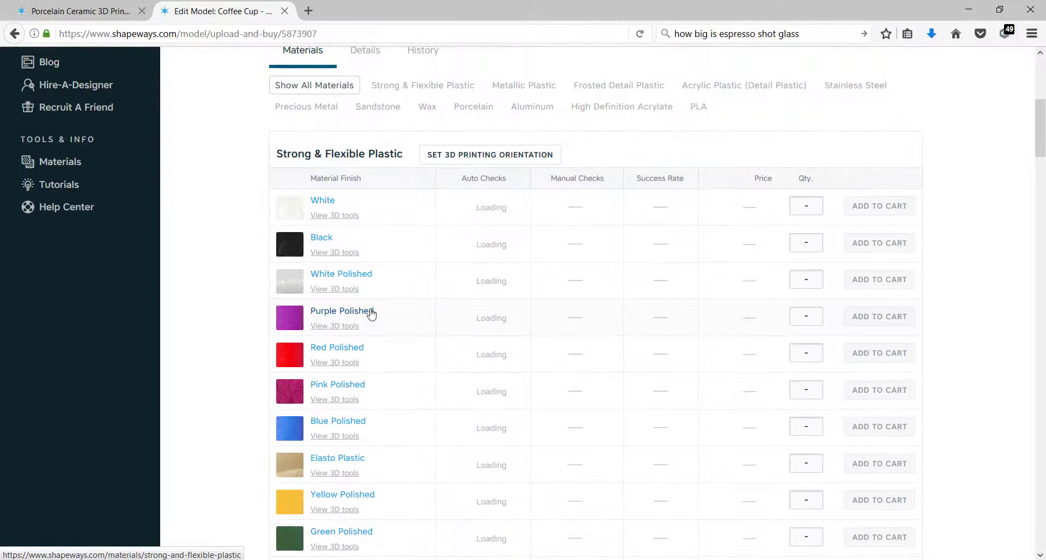
pyautogui.scroll(2, 446, 308)
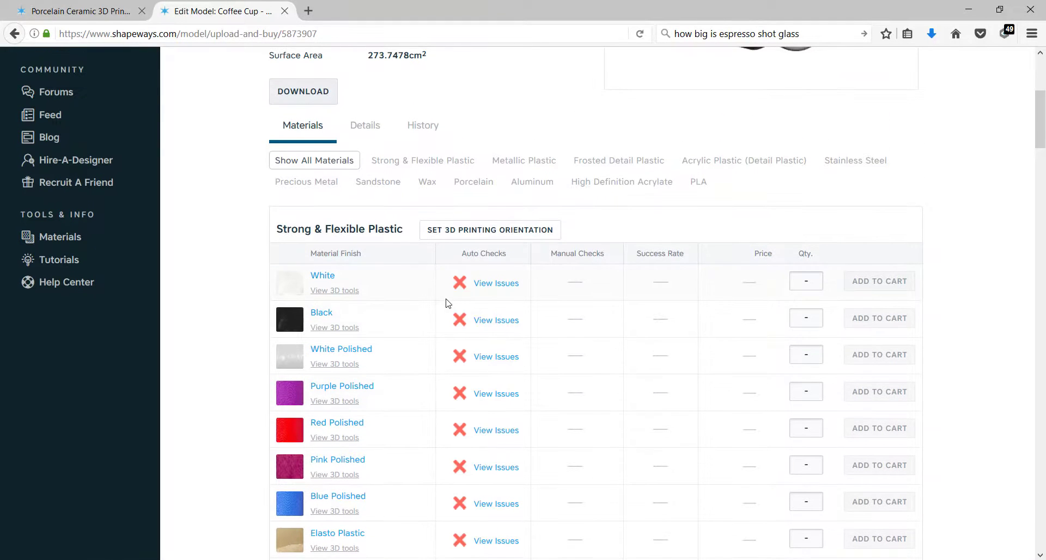
pyautogui.scroll(-20, 442, 279)
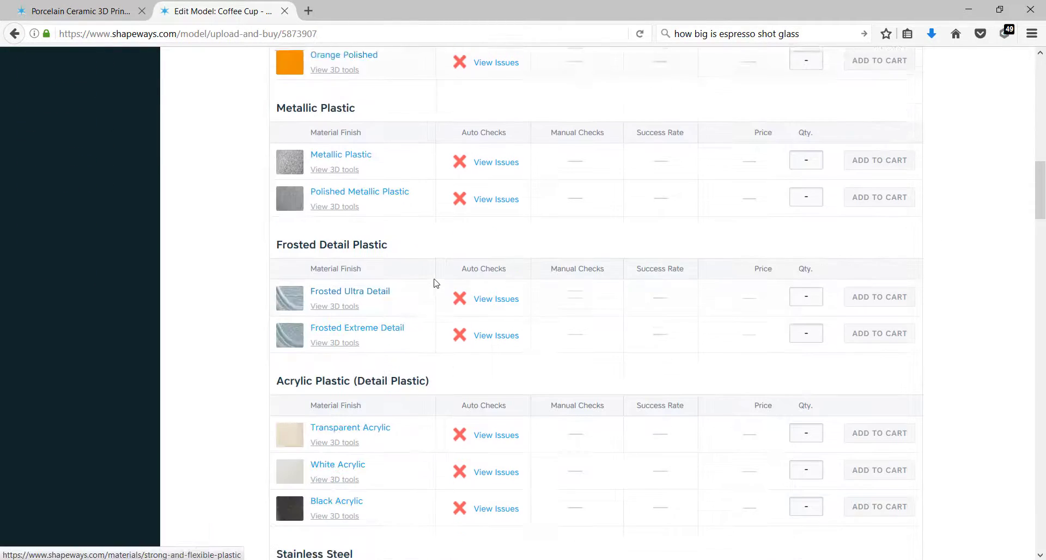
pyautogui.scroll(-13, 435, 284)
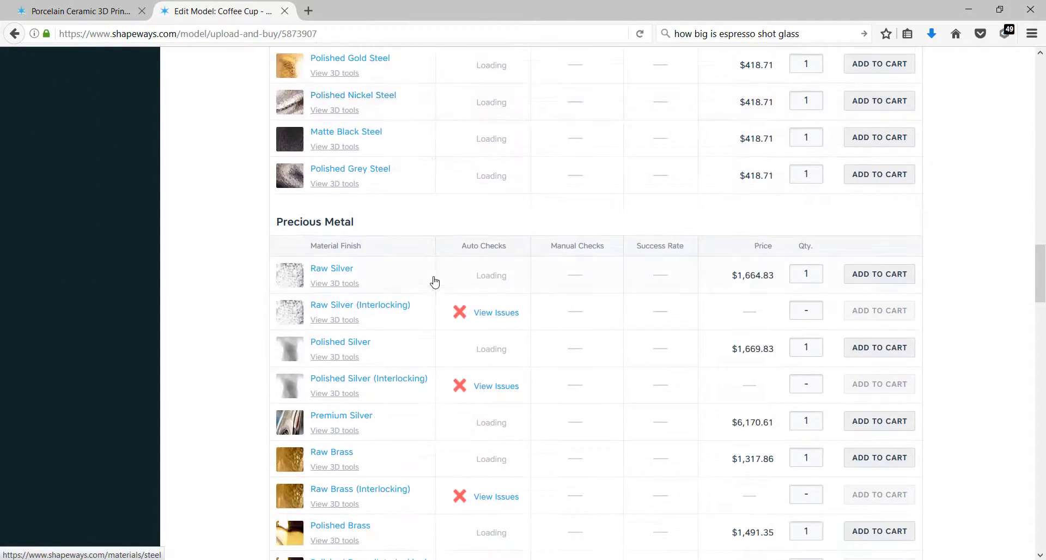
pyautogui.scroll(-20, 436, 282)
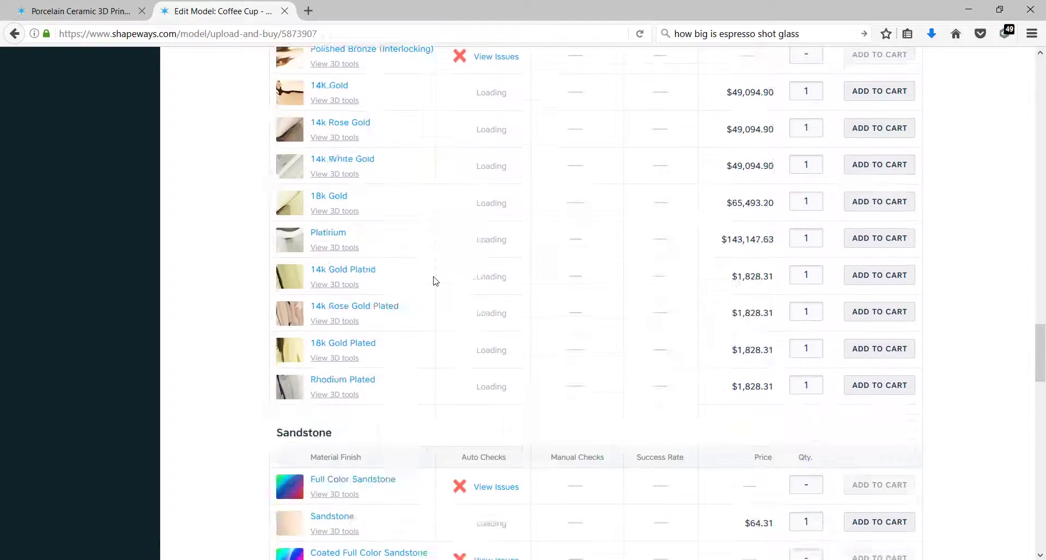
pyautogui.scroll(-7, 435, 281)
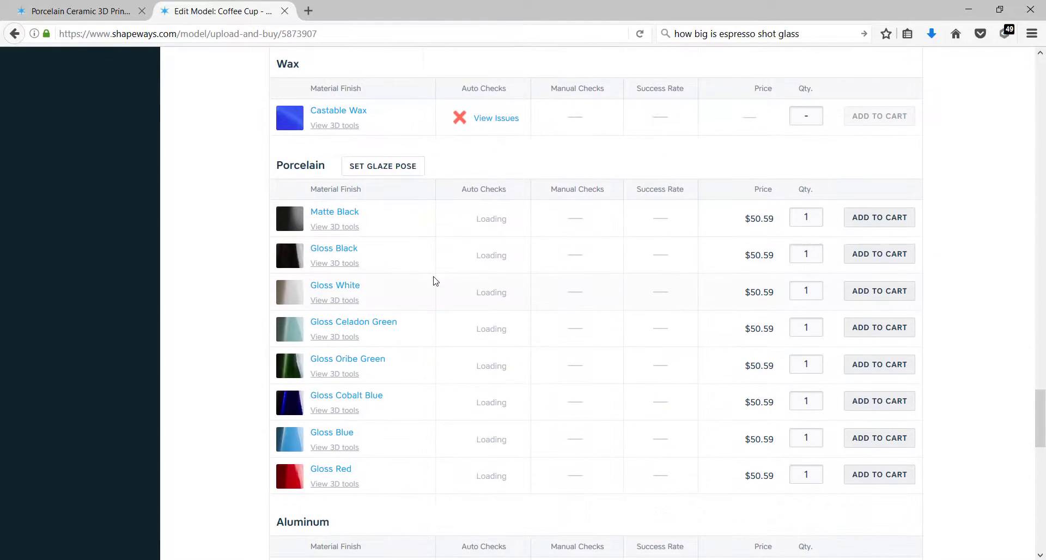
pyautogui.scroll(-1, 436, 281)
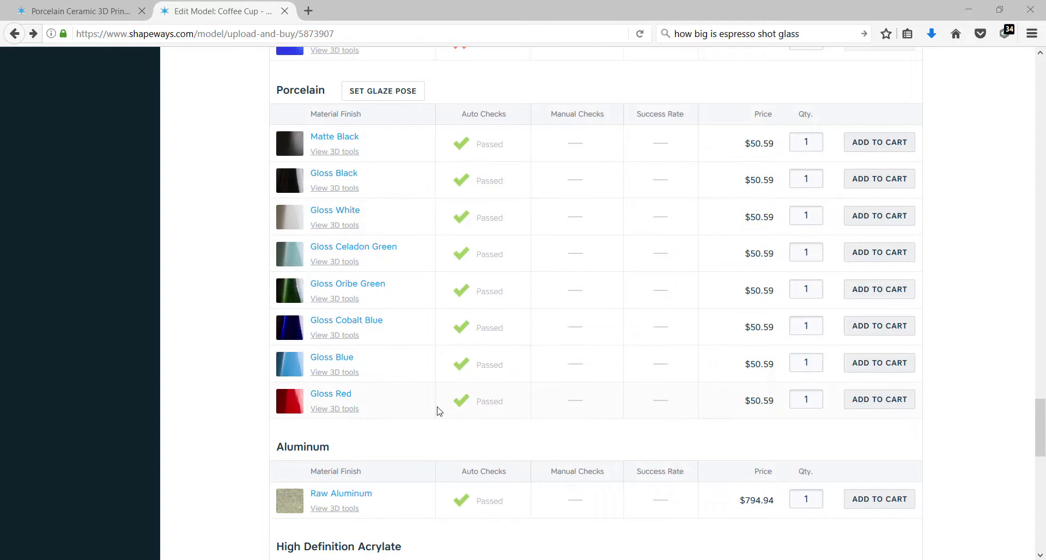
# Open 3D tools for Gloss Blue Porcelain and scroll the Porcelain Overview to Process
pyautogui.click(334, 373)
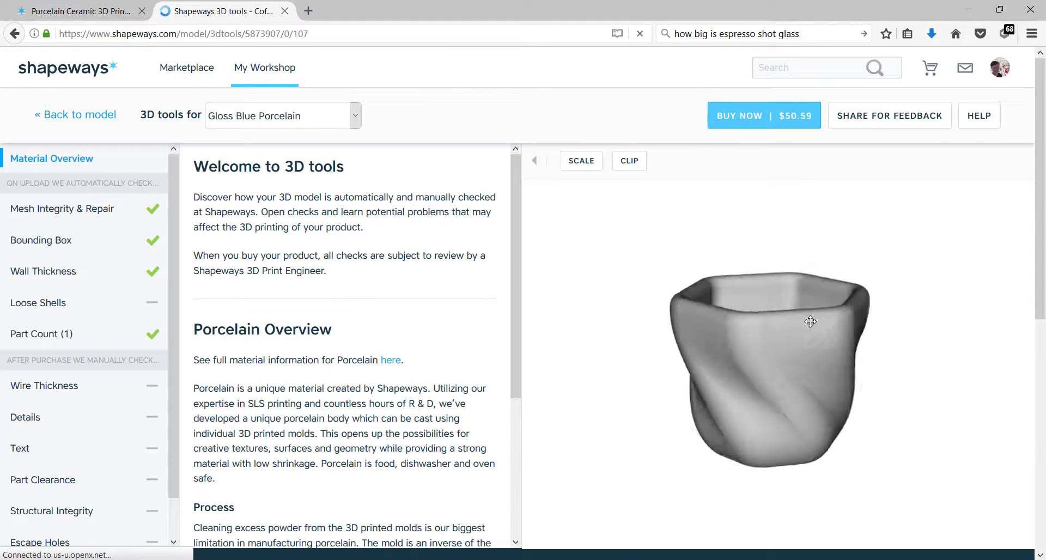
pyautogui.moveTo(515, 211); pyautogui.dragTo(516, 381)
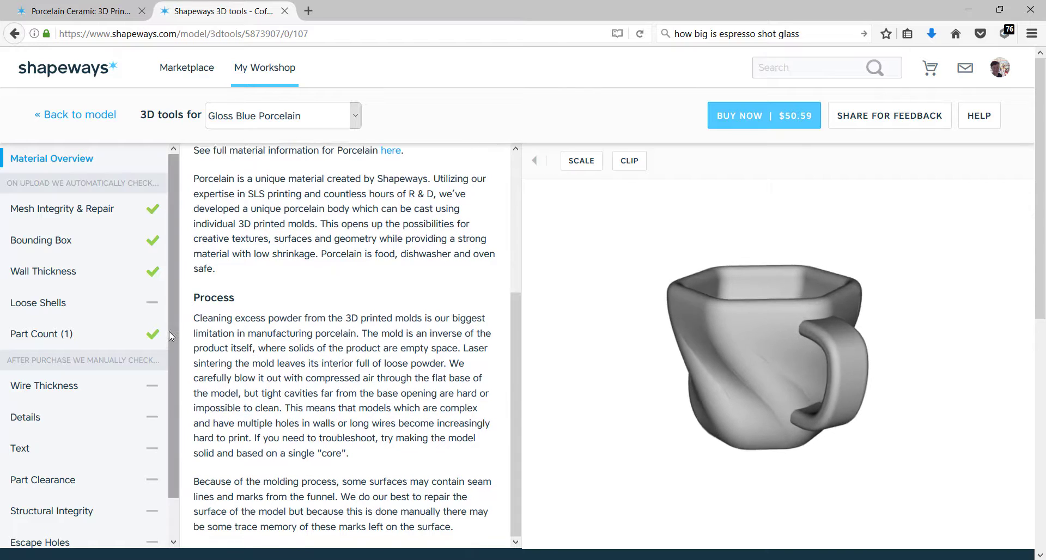
pyautogui.scroll(-1, 173, 337)
pyautogui.scroll(1, 179, 341)
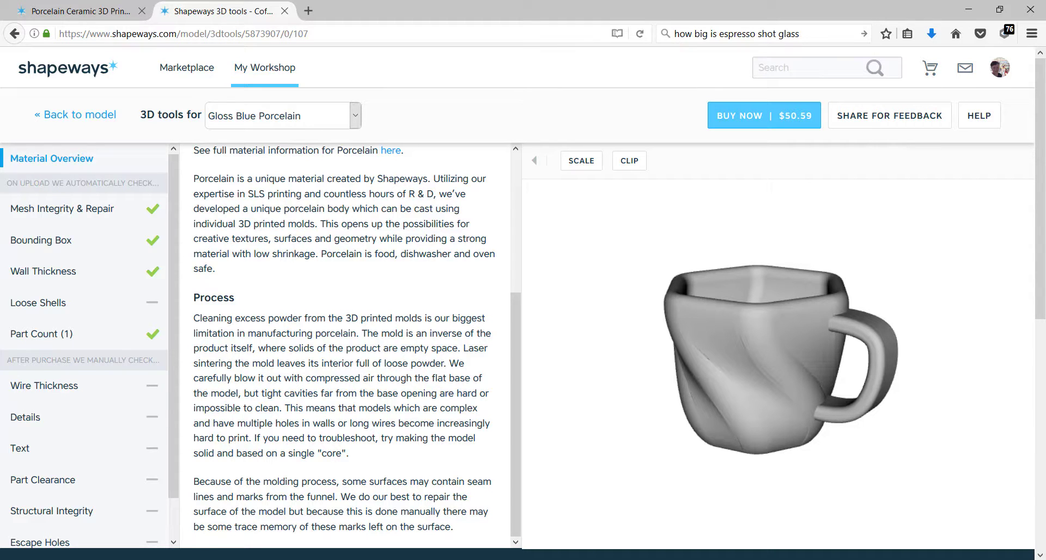
# Return to Rhinoceros and orbit the Perspective view around the finished cup
pyautogui.hotkey('alt', 'Tab')
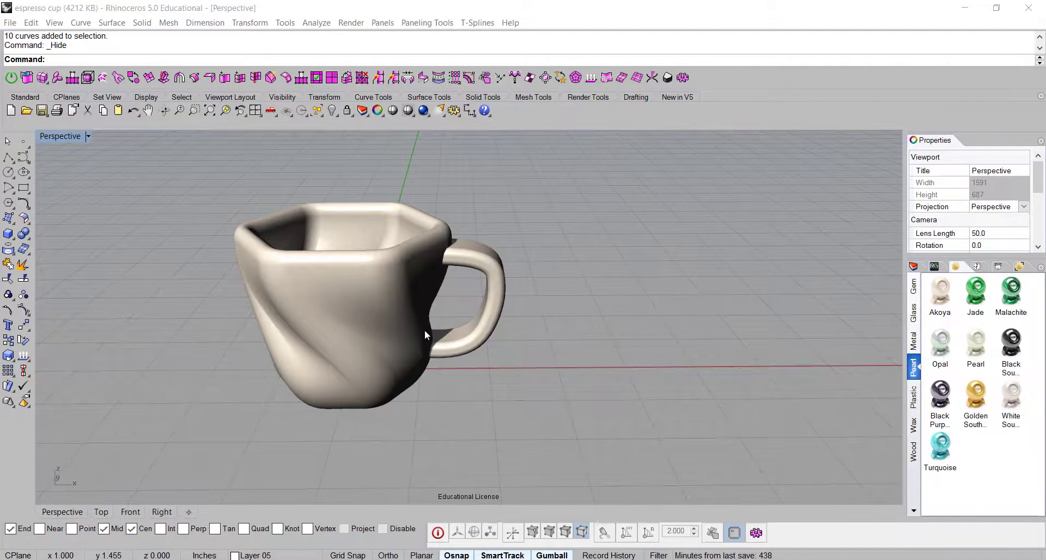
pyautogui.moveTo(509, 402)
pyautogui.mouseDown(button='right')
pyautogui.moveTo(612, 420)
pyautogui.moveTo(475, 412)
pyautogui.moveTo(466, 389)
pyautogui.moveTo(490, 411)
pyautogui.moveTo(524, 415)
pyautogui.mouseUp(button='right')
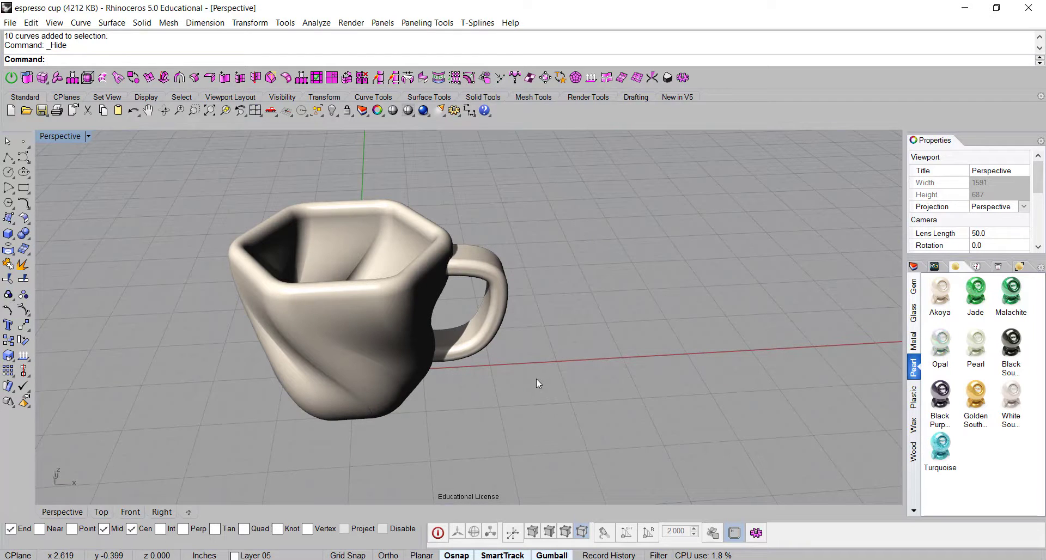